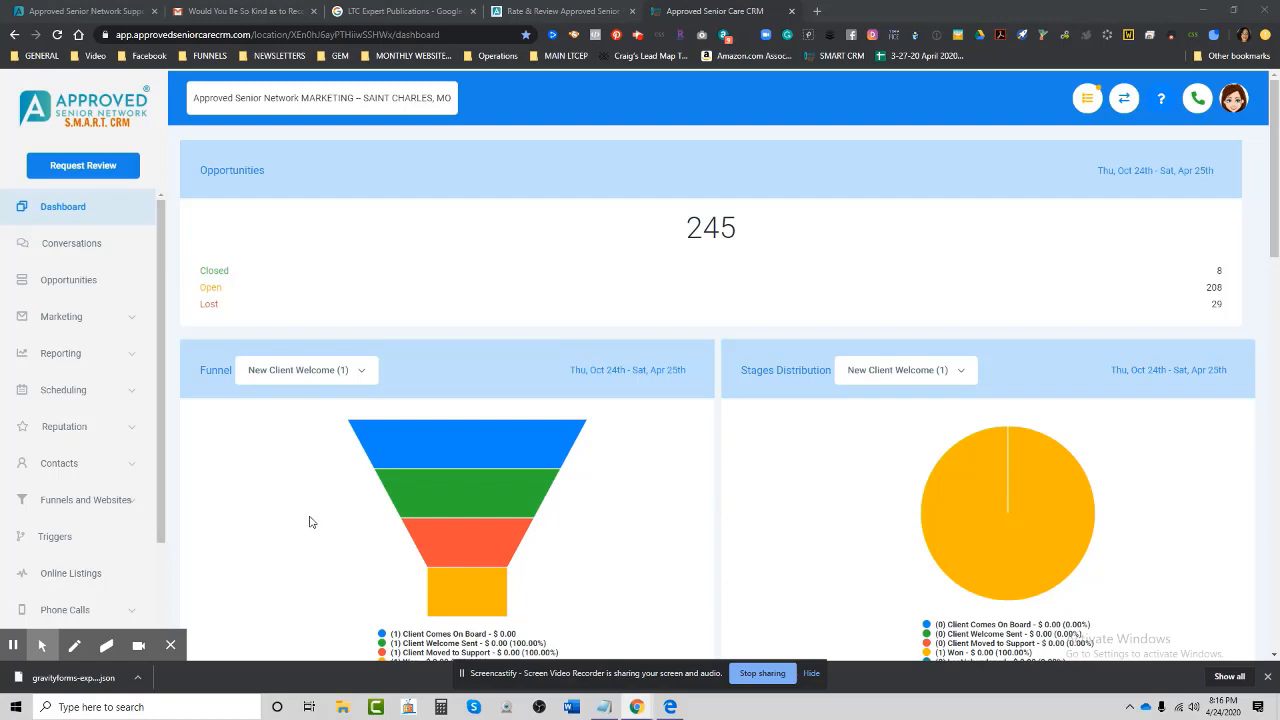
Switch to the 'Rate & Review Approved Senior' tab to show the Marketing write-a-review page.
left_click(548, 12)
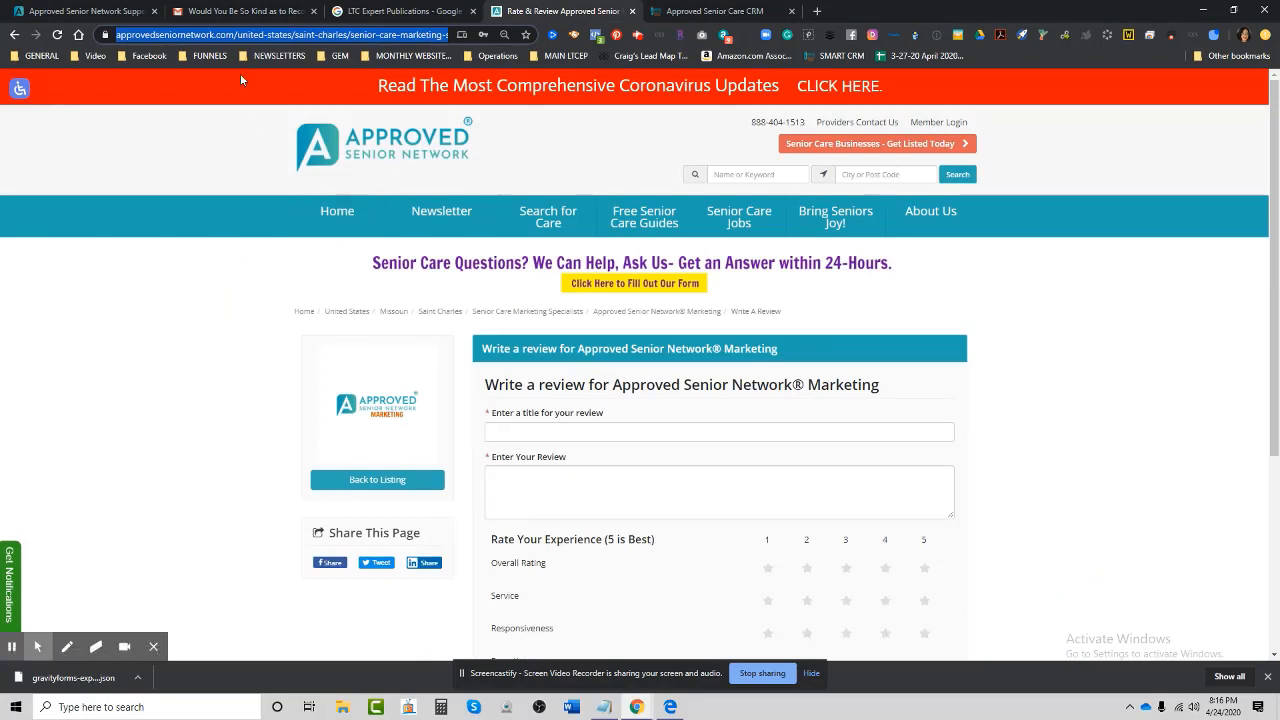
Copy the write-a-review page's URL from the address bar and go back to the CRM dashboard.
right_click(233, 40)
left_click(269, 124)
left_click(694, 14)
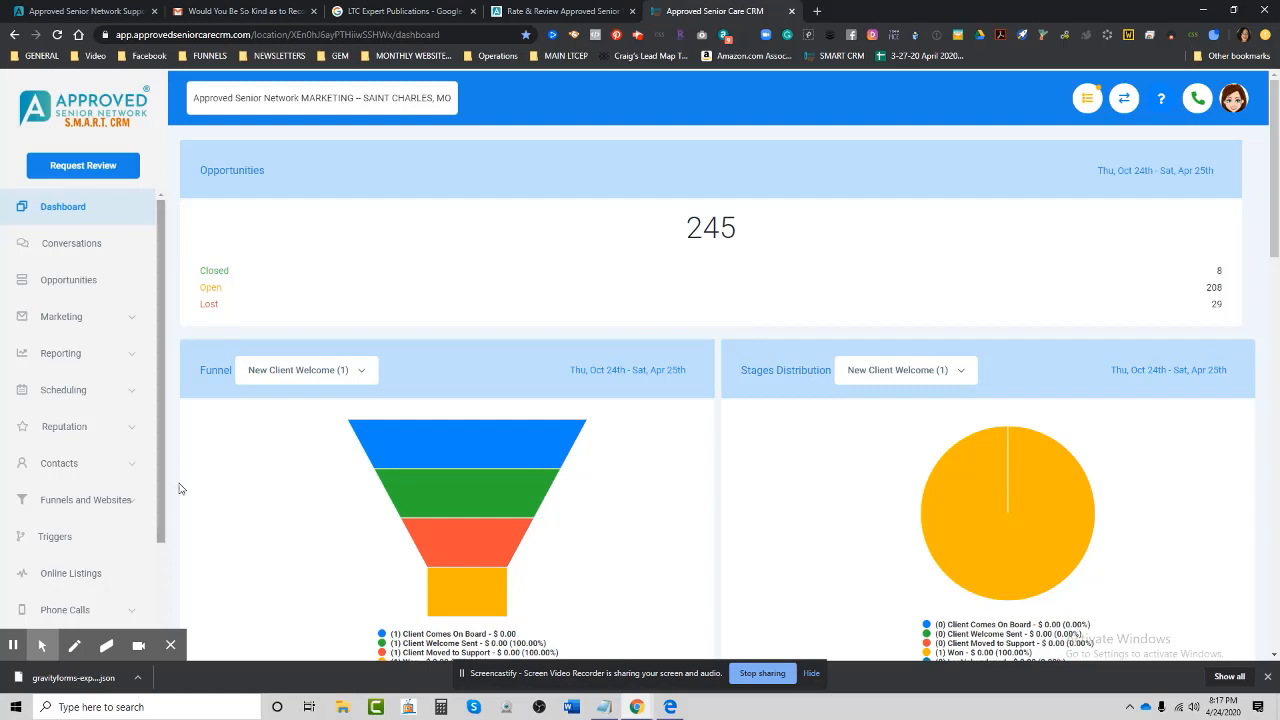
Open Settings > Email and scroll to the 'Will you review us' Leave a Review Link field.
left_click_drag(161, 460, 154, 586)
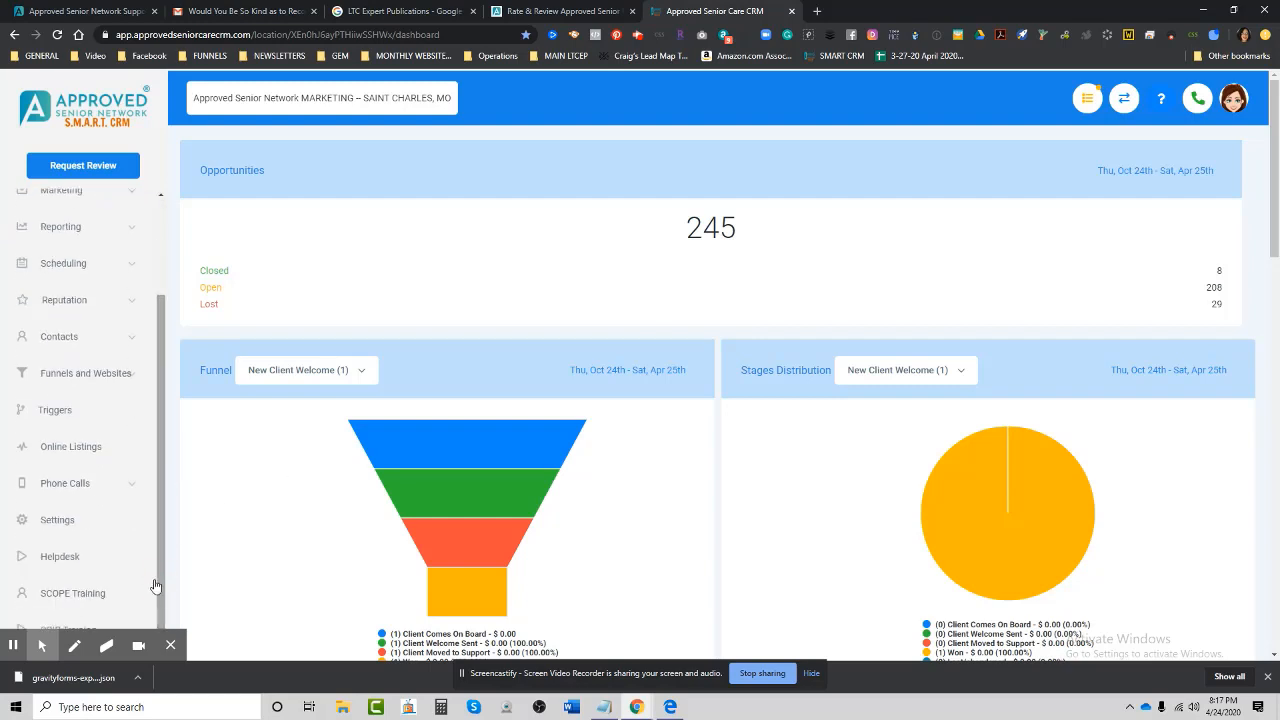
left_click(55, 521)
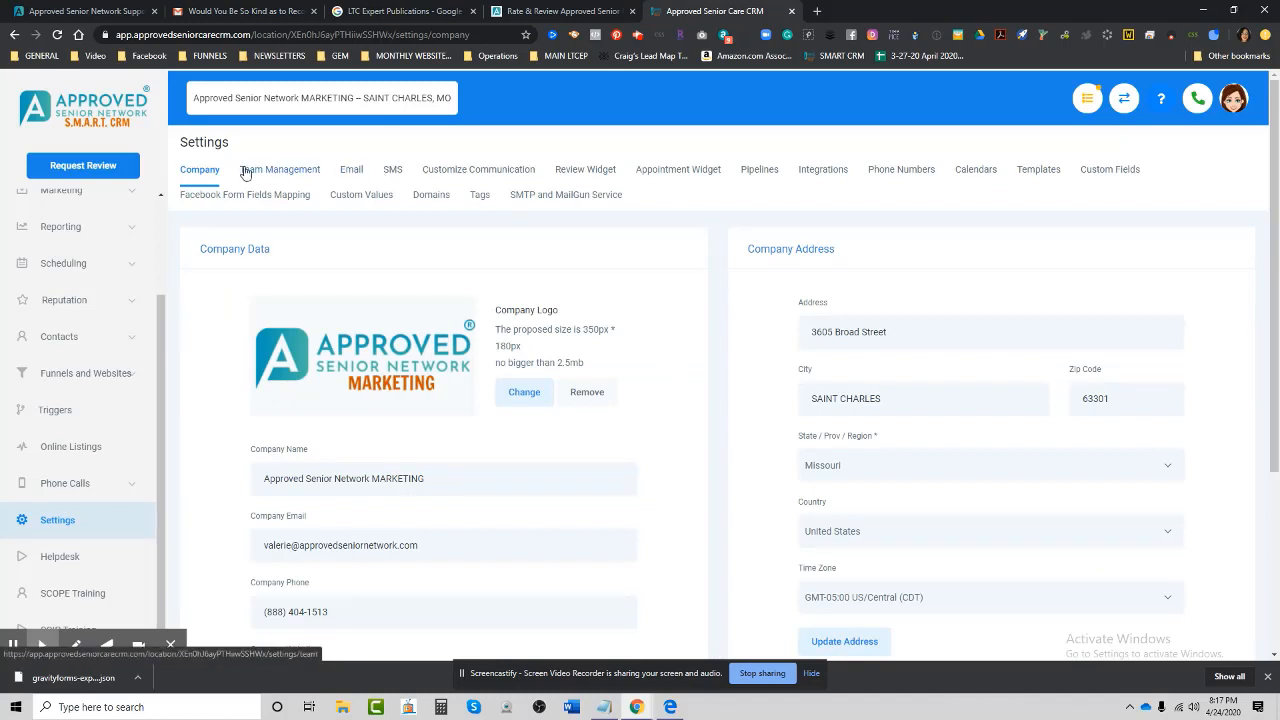
left_click(353, 172)
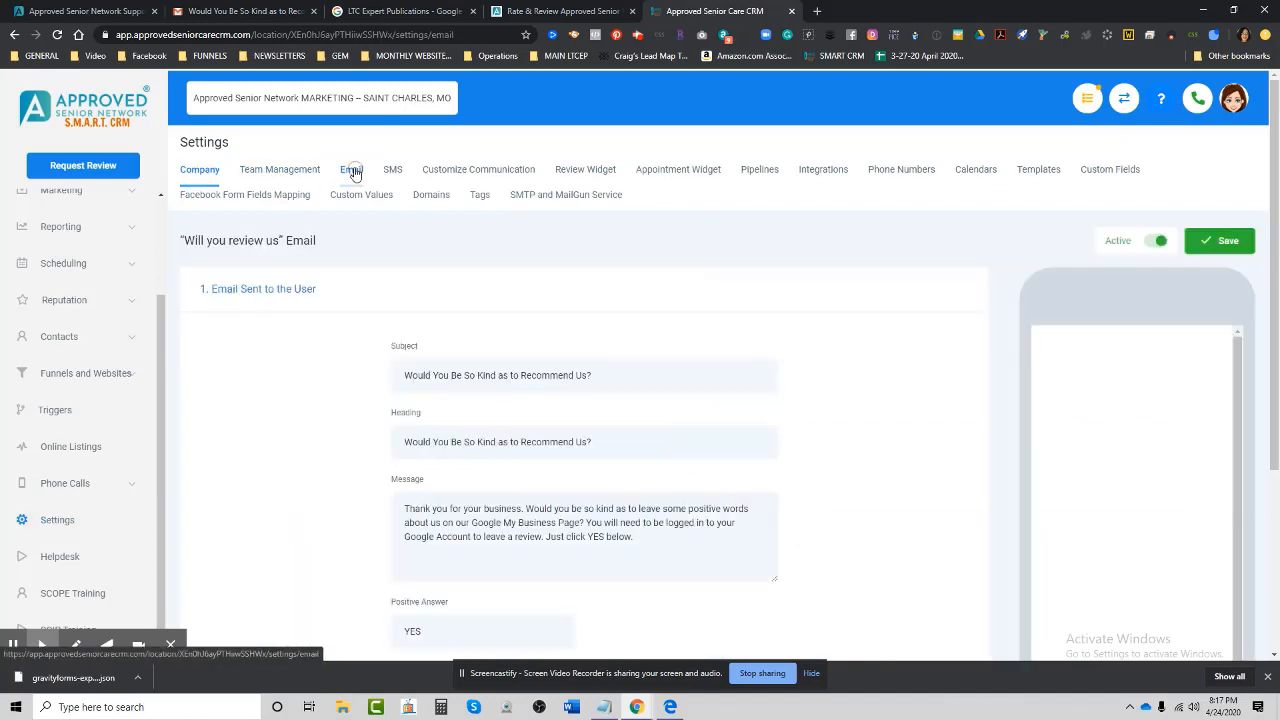
scroll(660, 457, "down", 1)
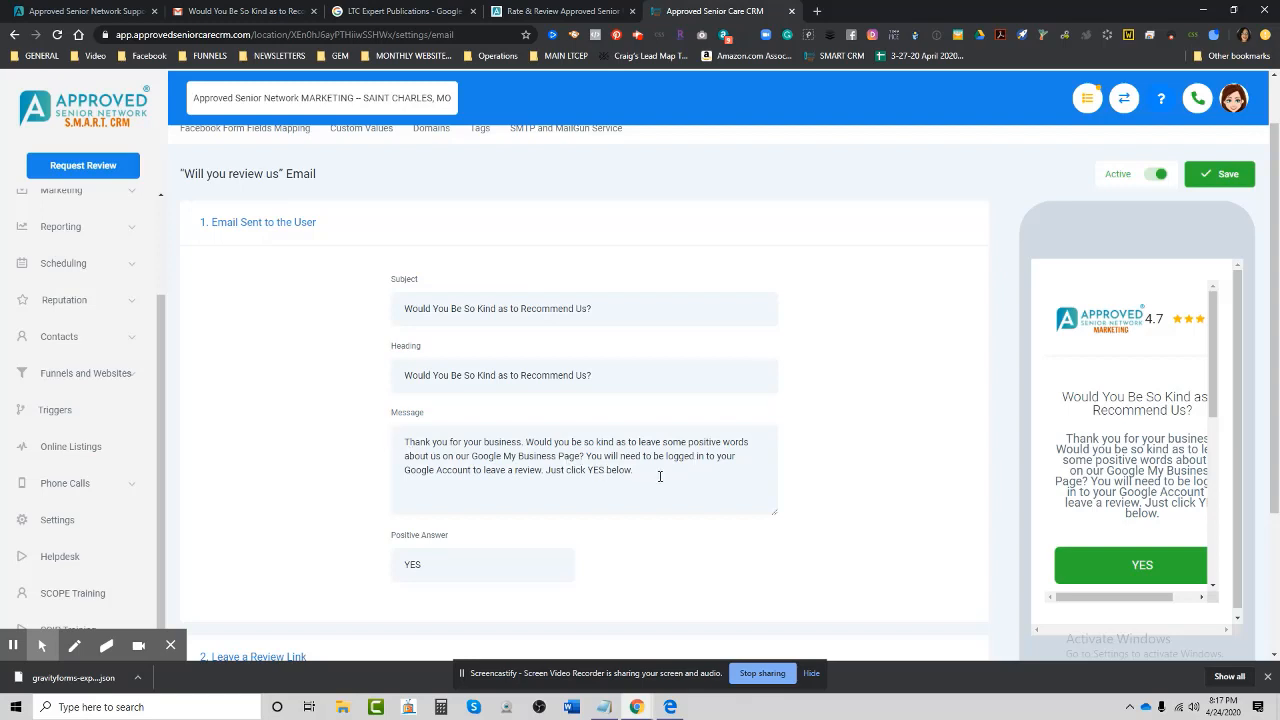
scroll(659, 476, "down", 2)
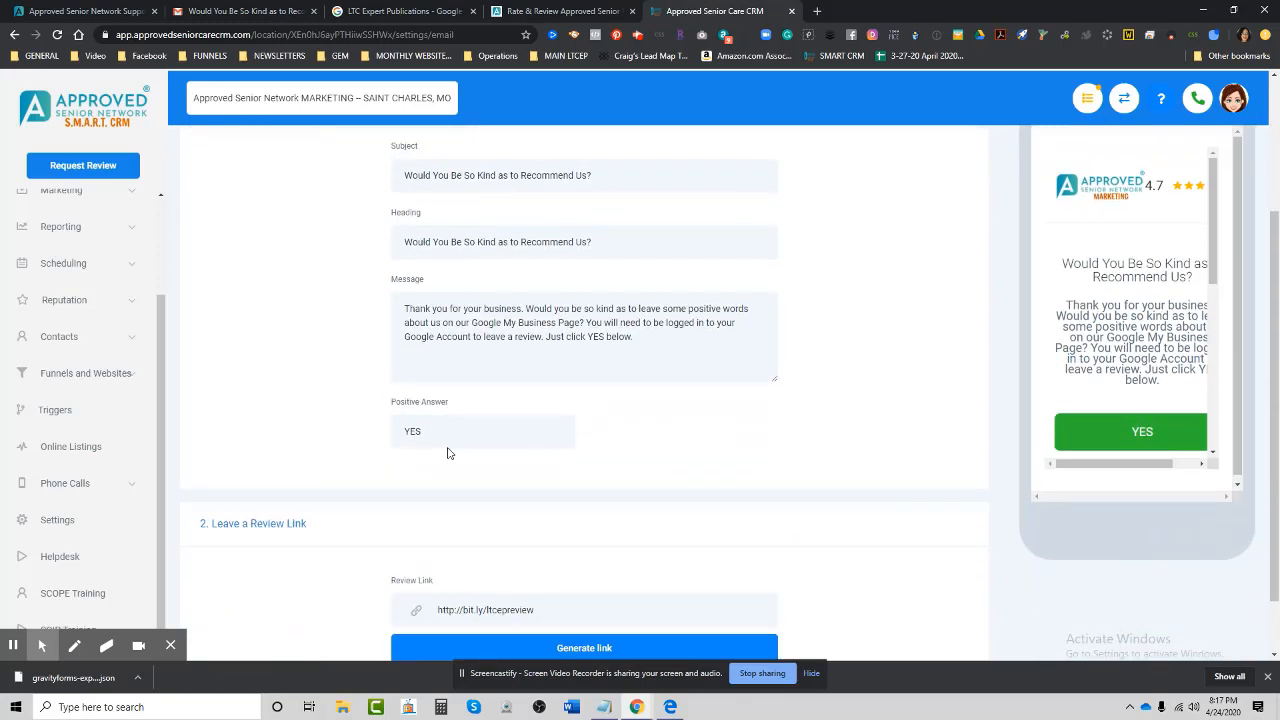
scroll(600, 478, "down", 1)
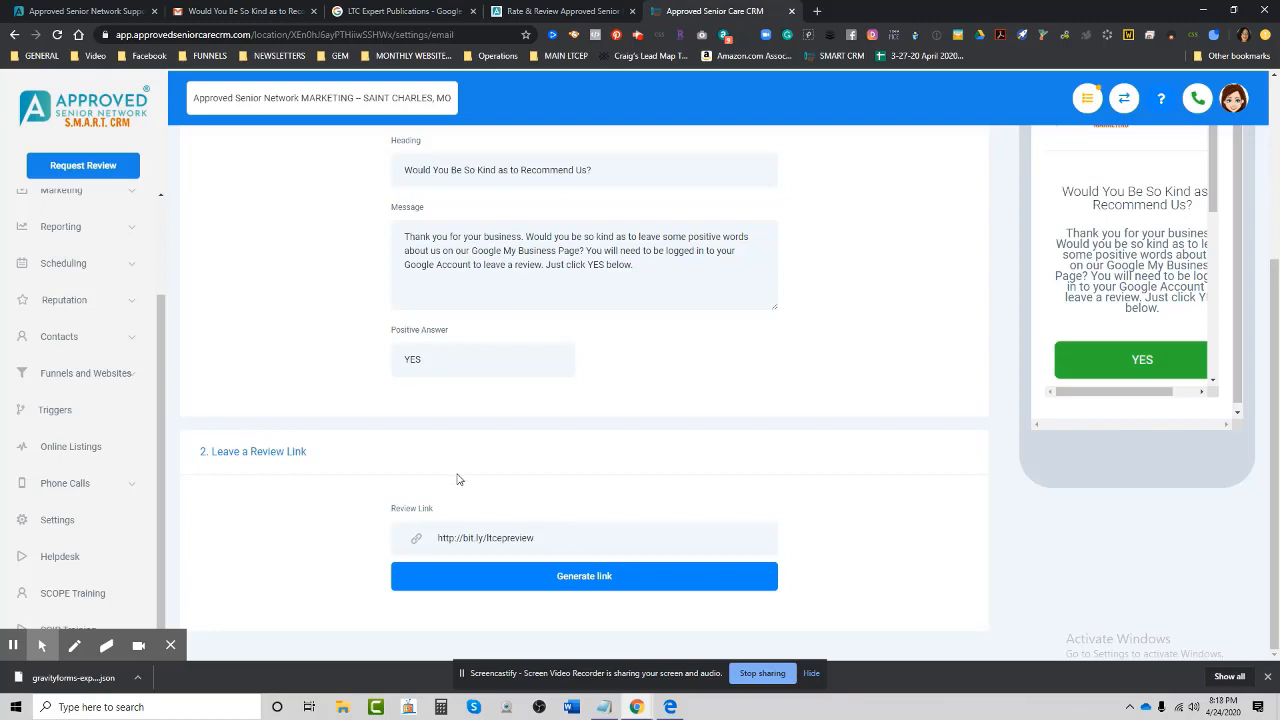
left_click(383, 14)
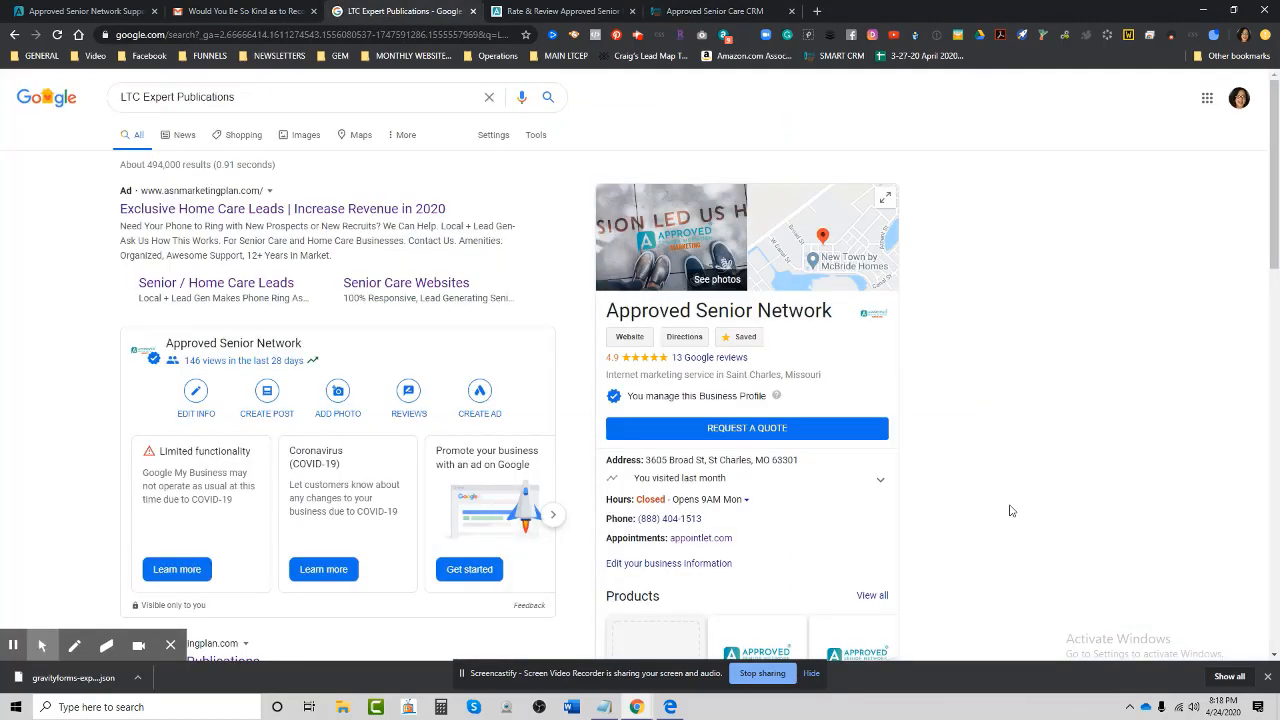
scroll(940, 534, "down", 1)
scroll(942, 535, "down", 1)
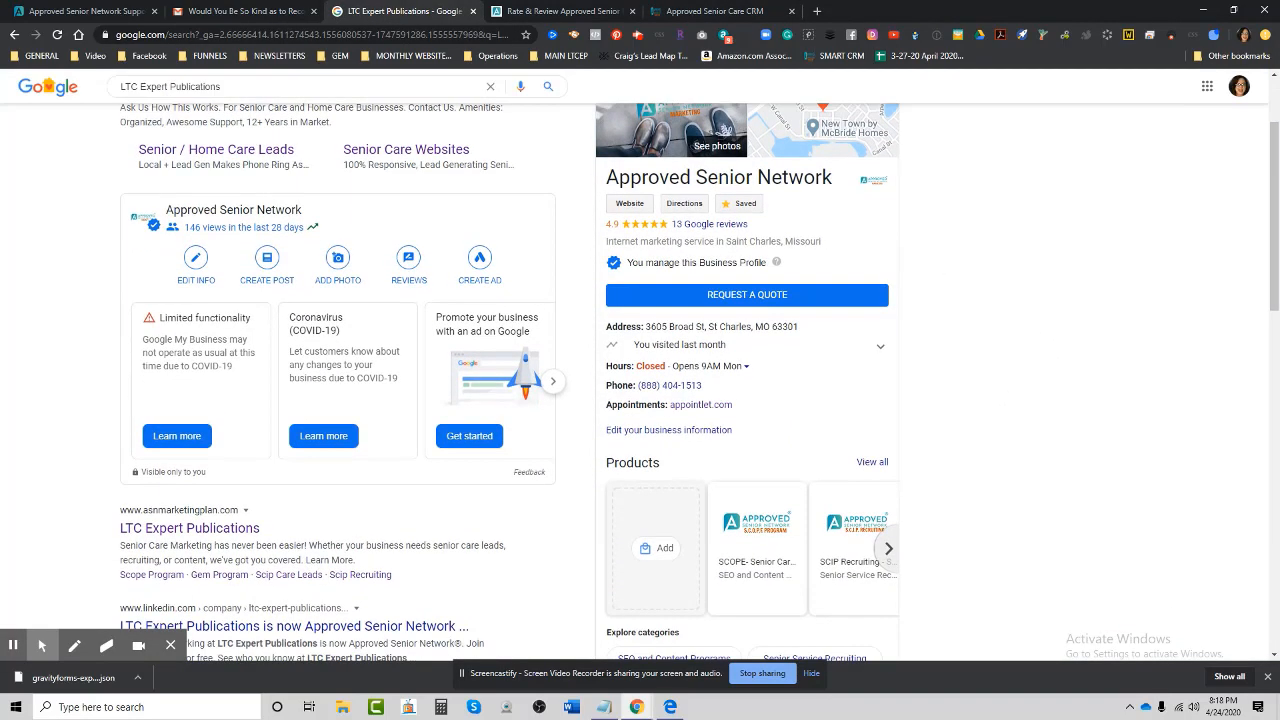
scroll(640, 380, "up", 1)
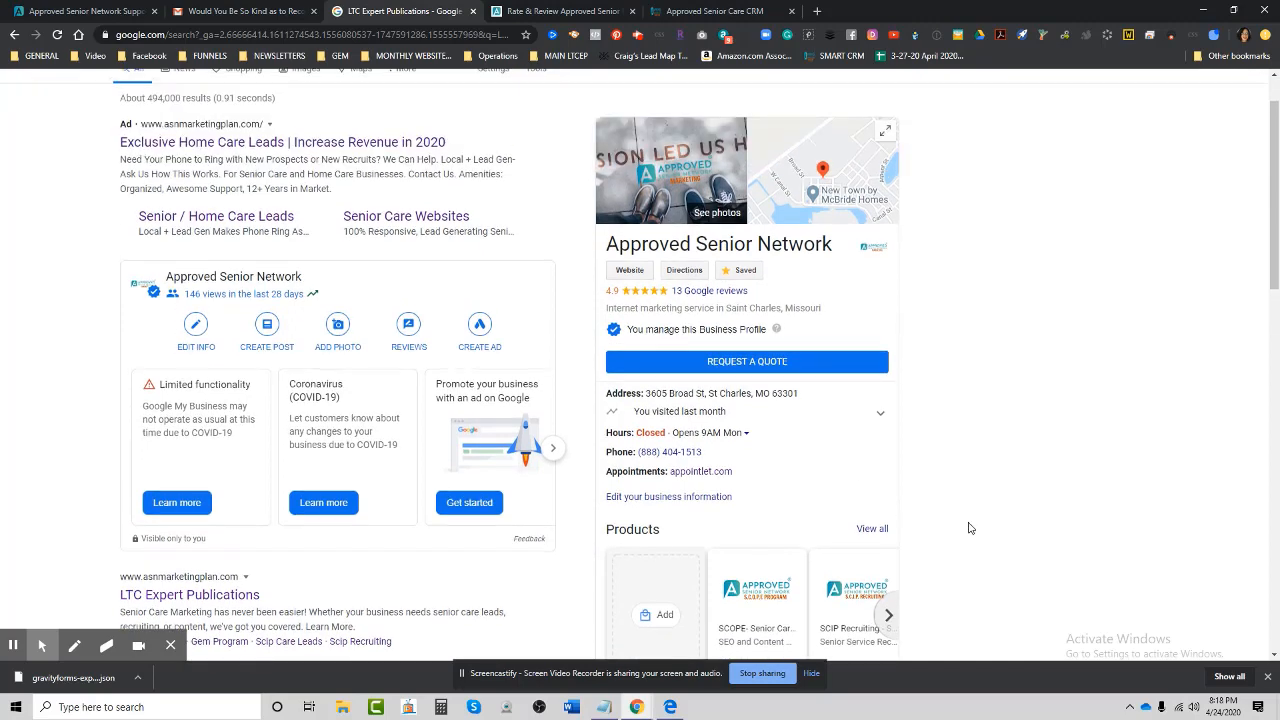
left_click(718, 291)
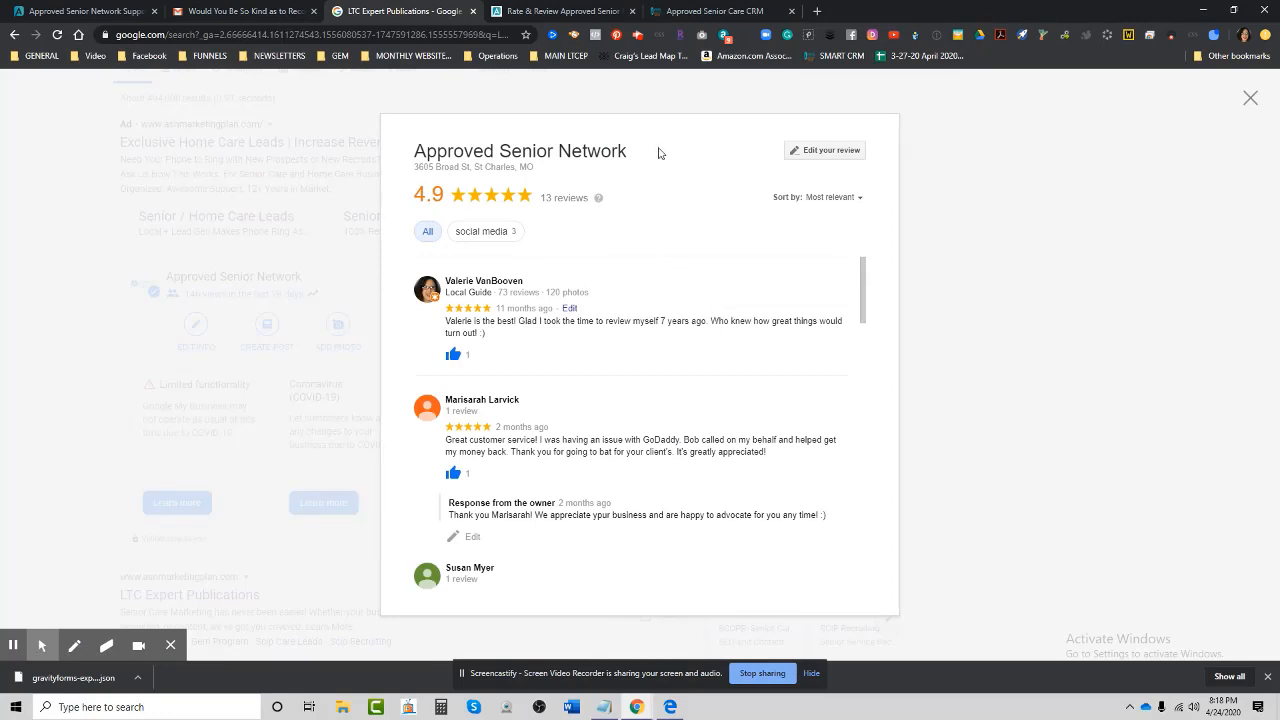
left_click(827, 155)
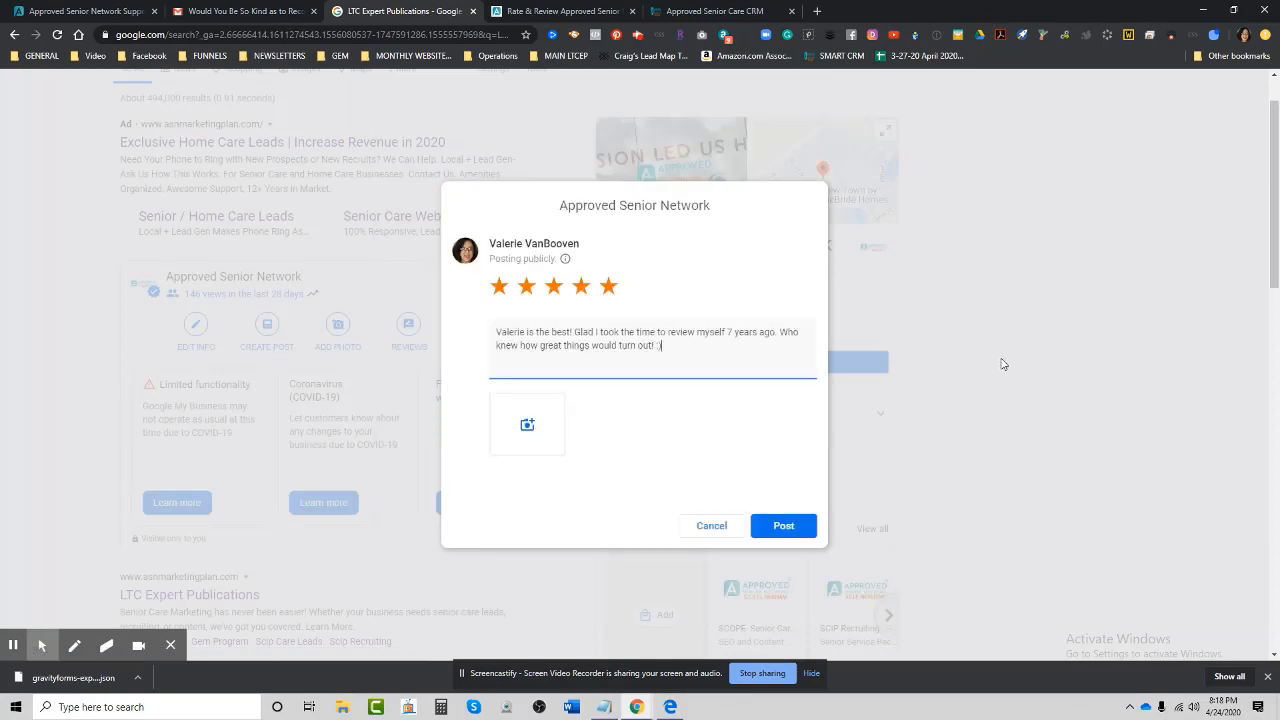
left_click(298, 38)
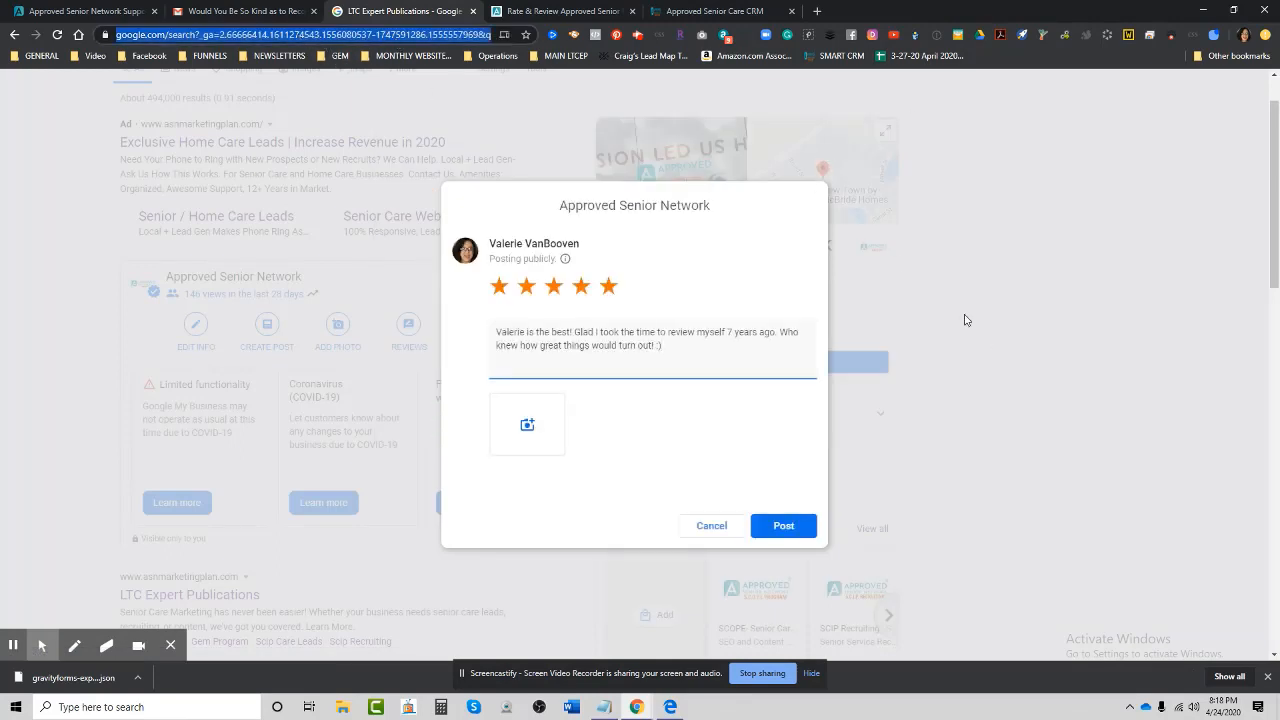
left_click(709, 526)
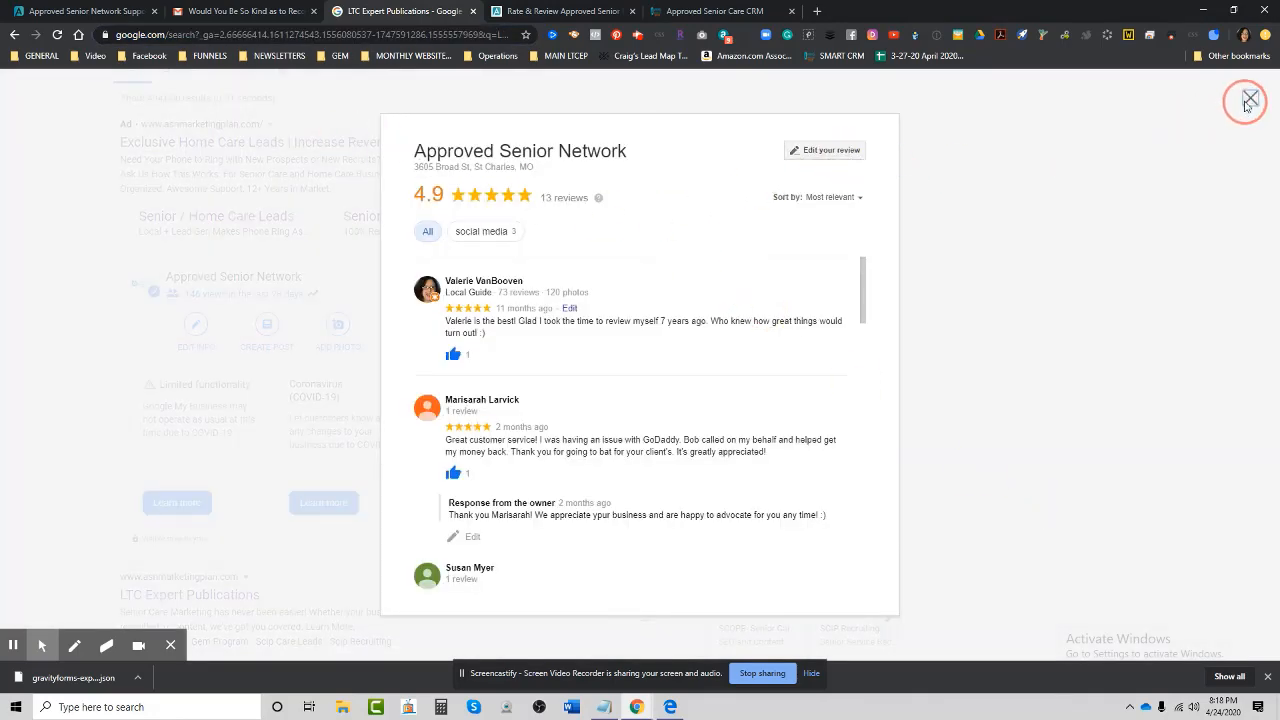
left_click(1250, 100)
left_click(218, 36)
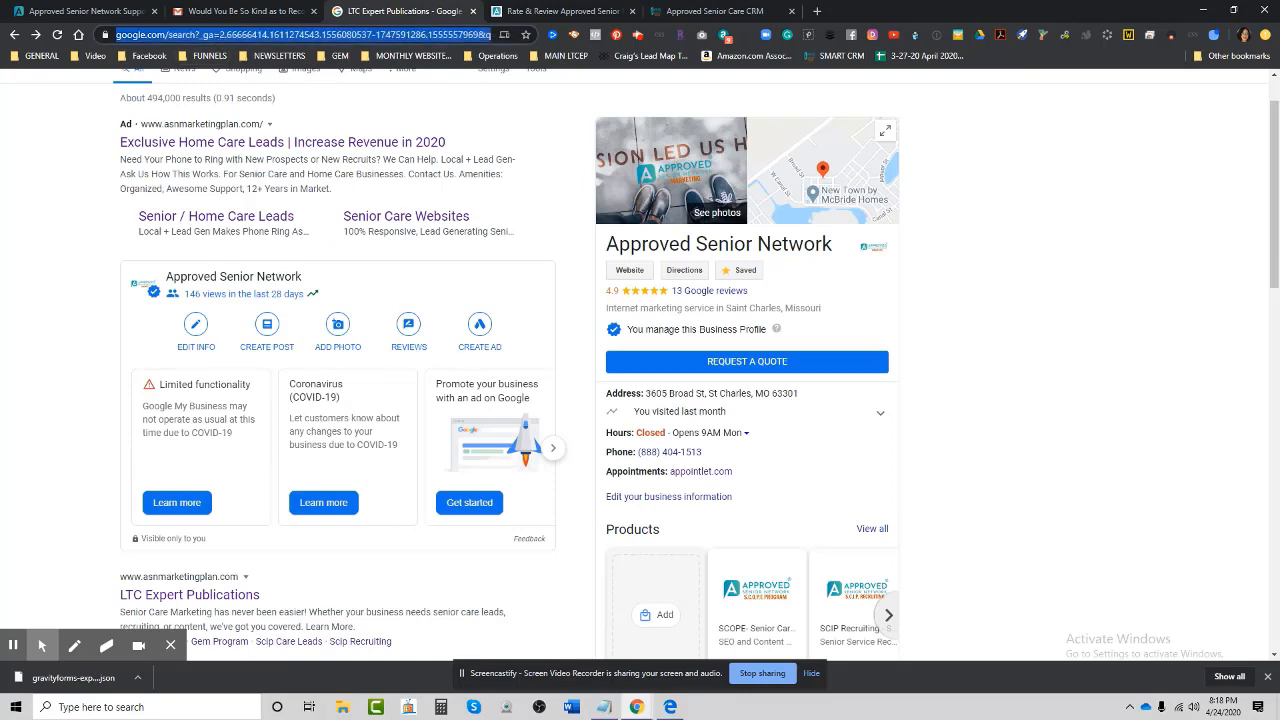
scroll(268, 179, "up", 1)
Search Google for 'home helpers bradenton fl'.
left_click(95, 96)
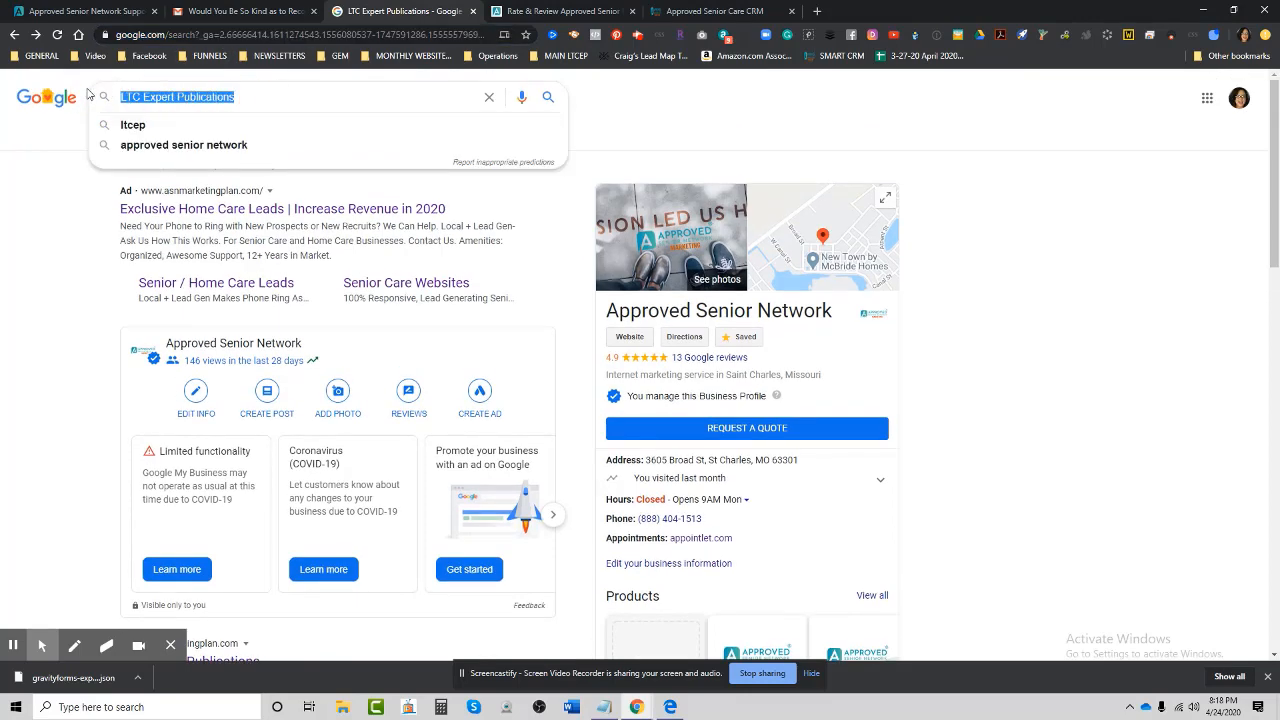
type("home helpers ")
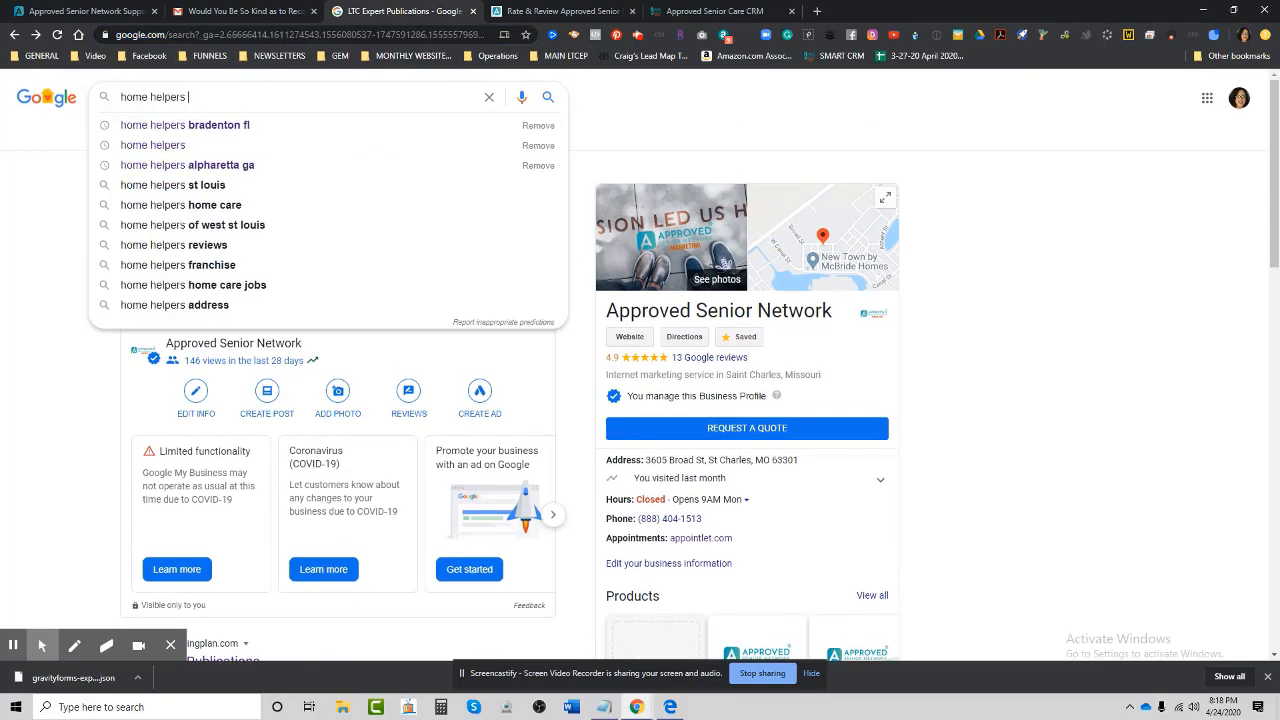
type("bradenton fl")
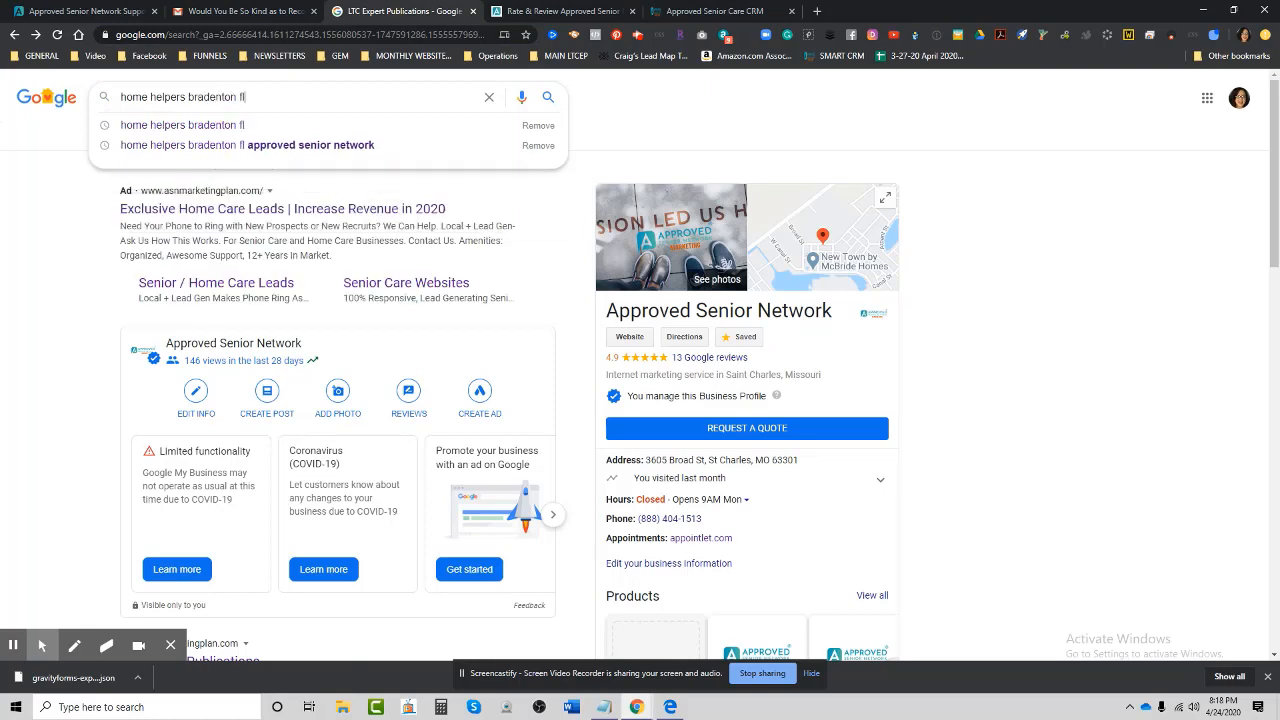
key("Return")
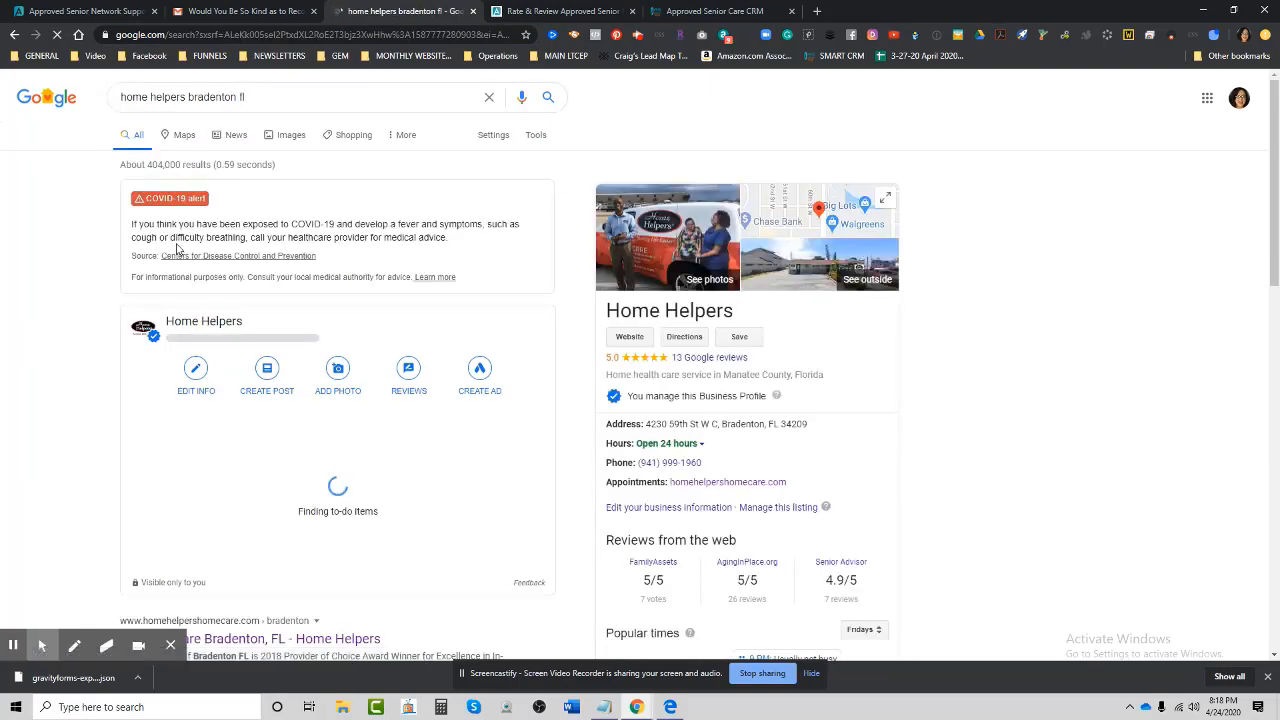
scroll(920, 452, "down", 1)
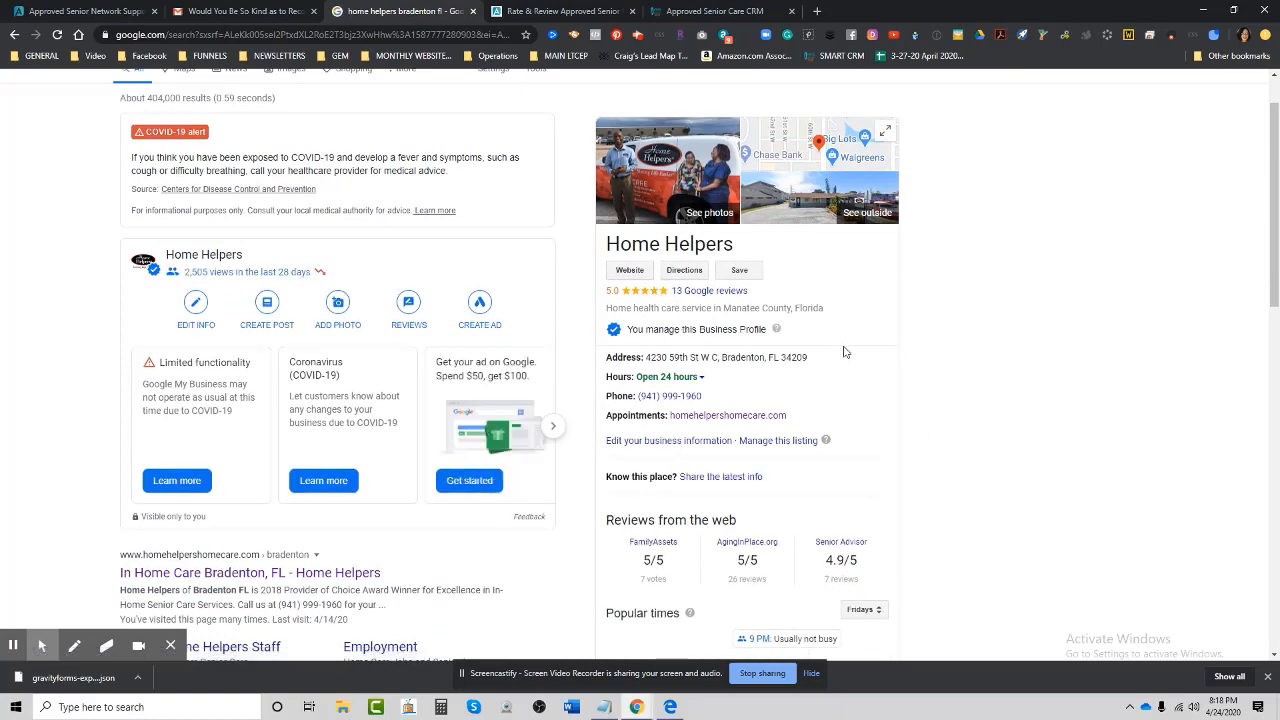
Open Home Helpers' 13 Google reviews, start a new review and select its form URL.
left_click(697, 291)
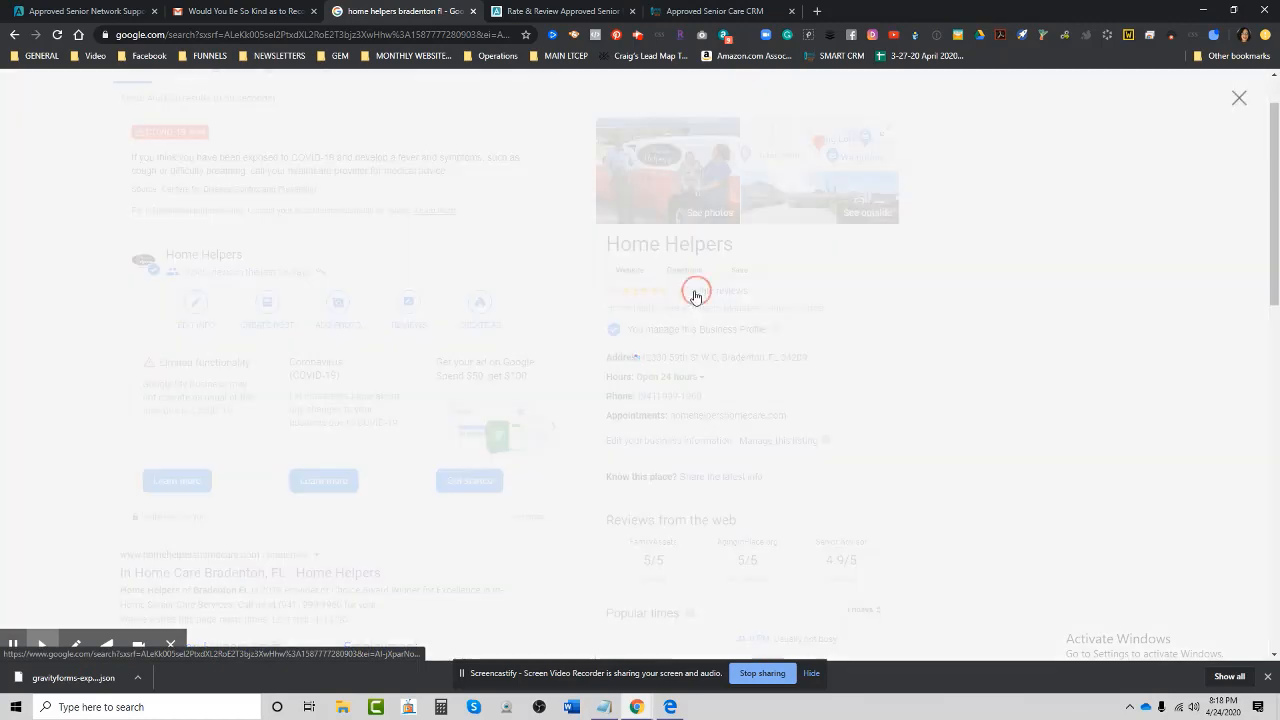
left_click(822, 153)
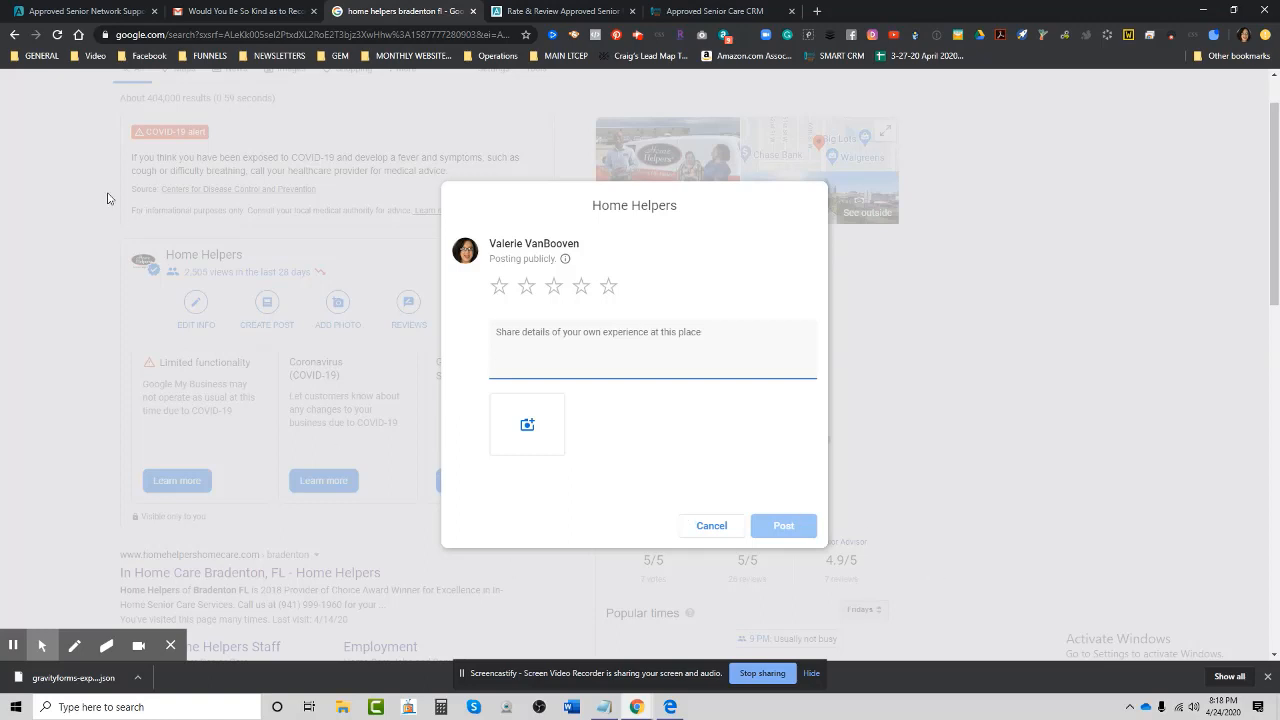
left_click(245, 35)
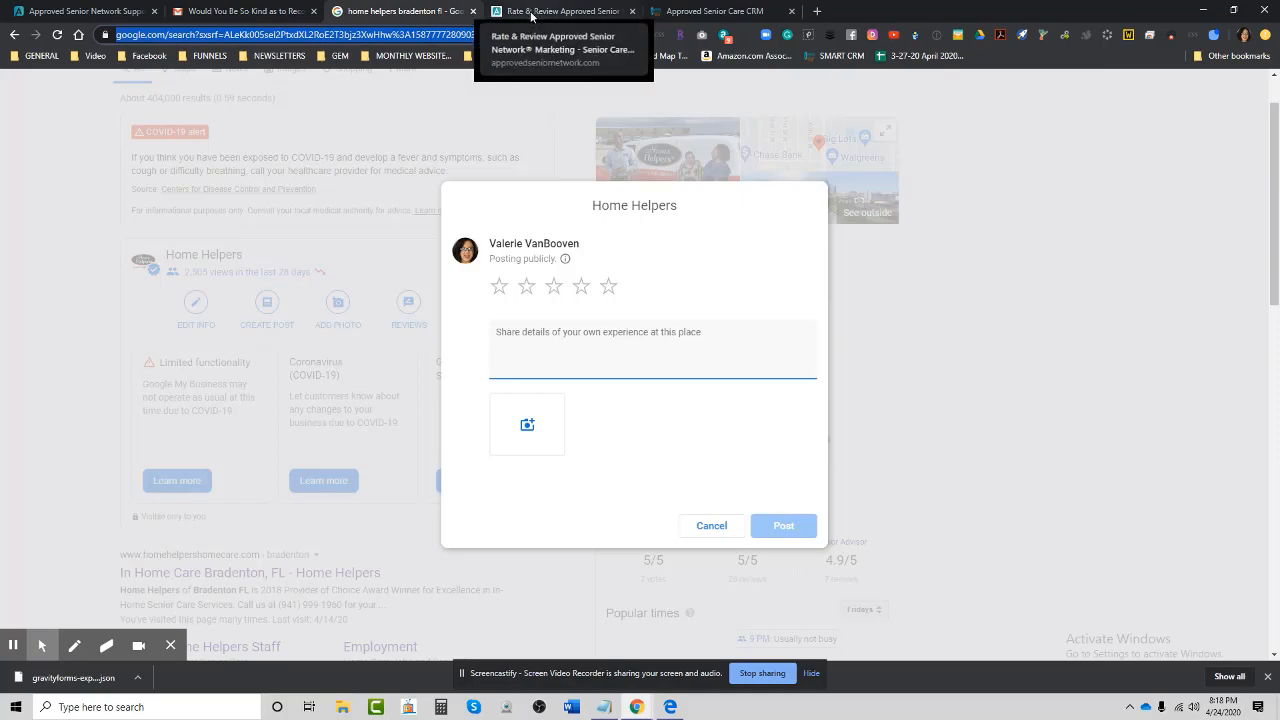
left_click(548, 12)
Replace the review link with the copied Google review URL.
left_click(688, 11)
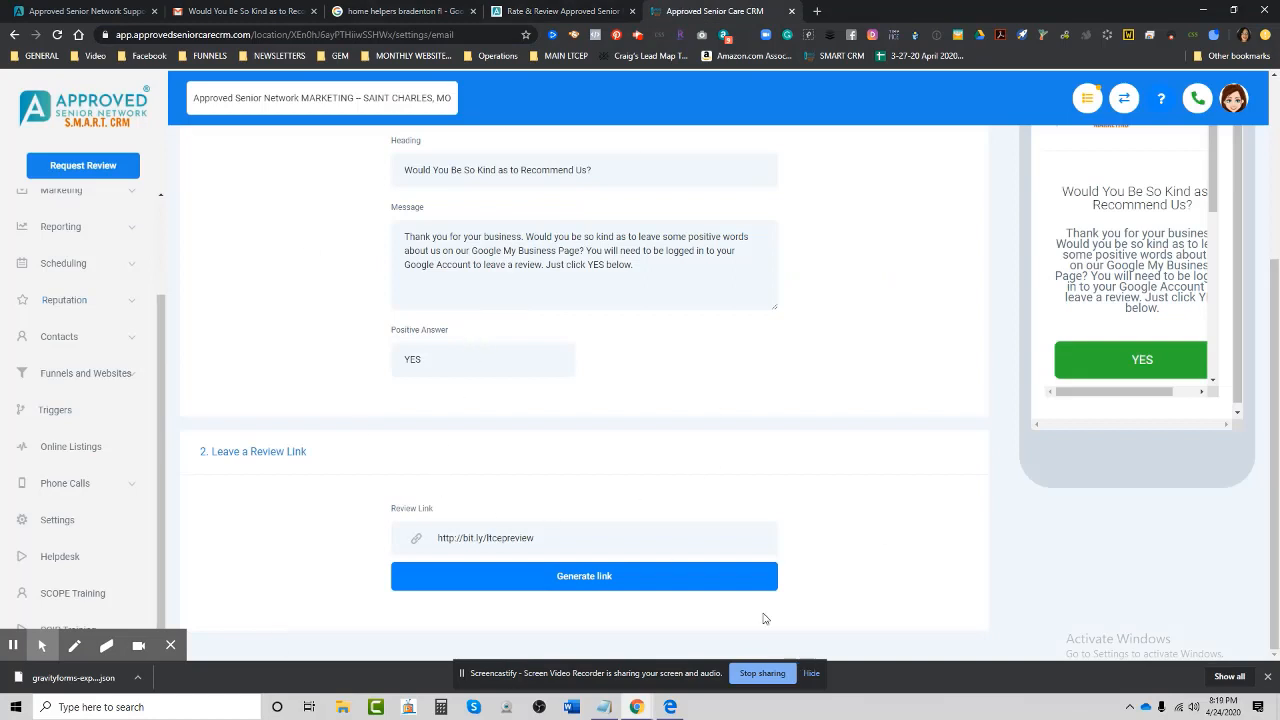
triple_click(466, 537)
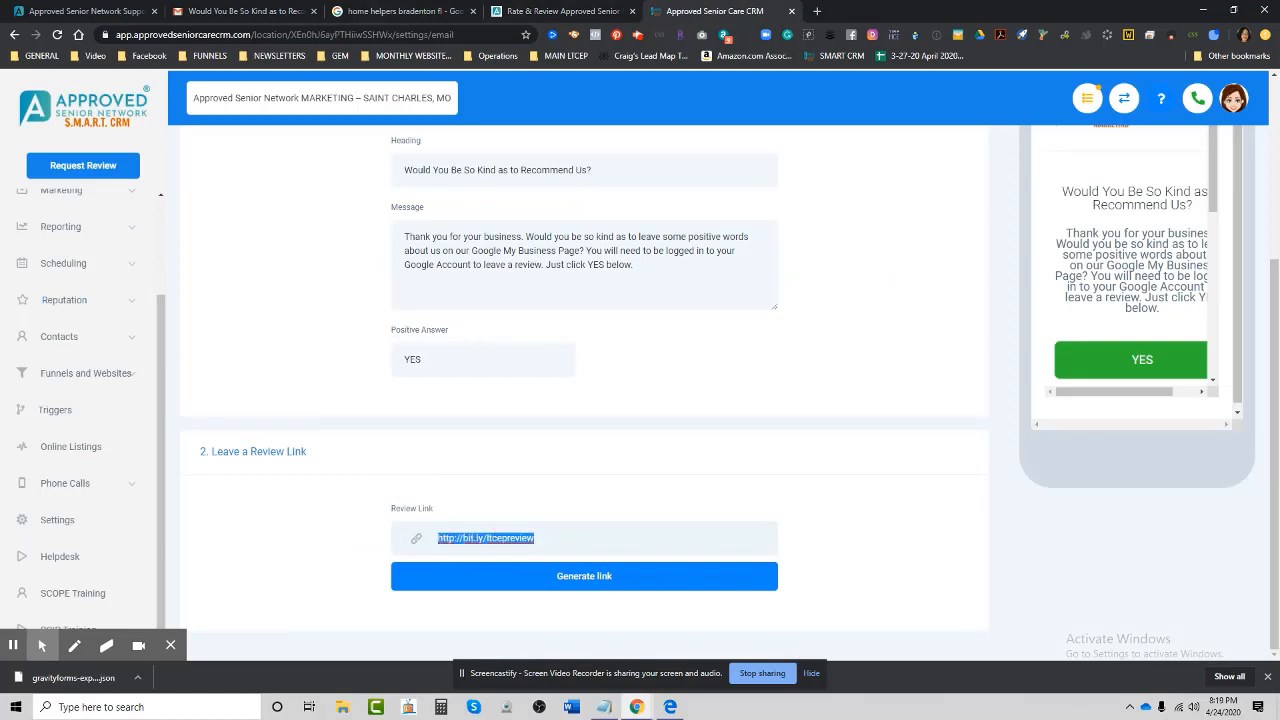
key("ctrl+v")
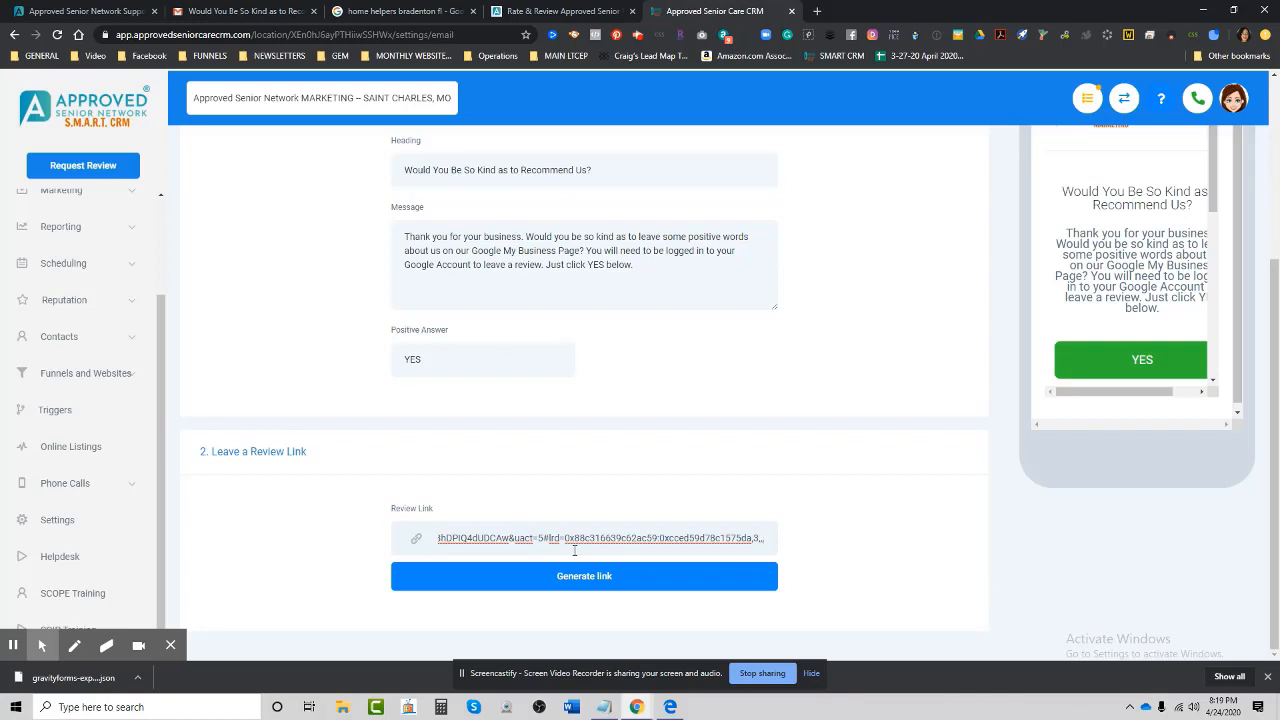
scroll(830, 540, "up", 3)
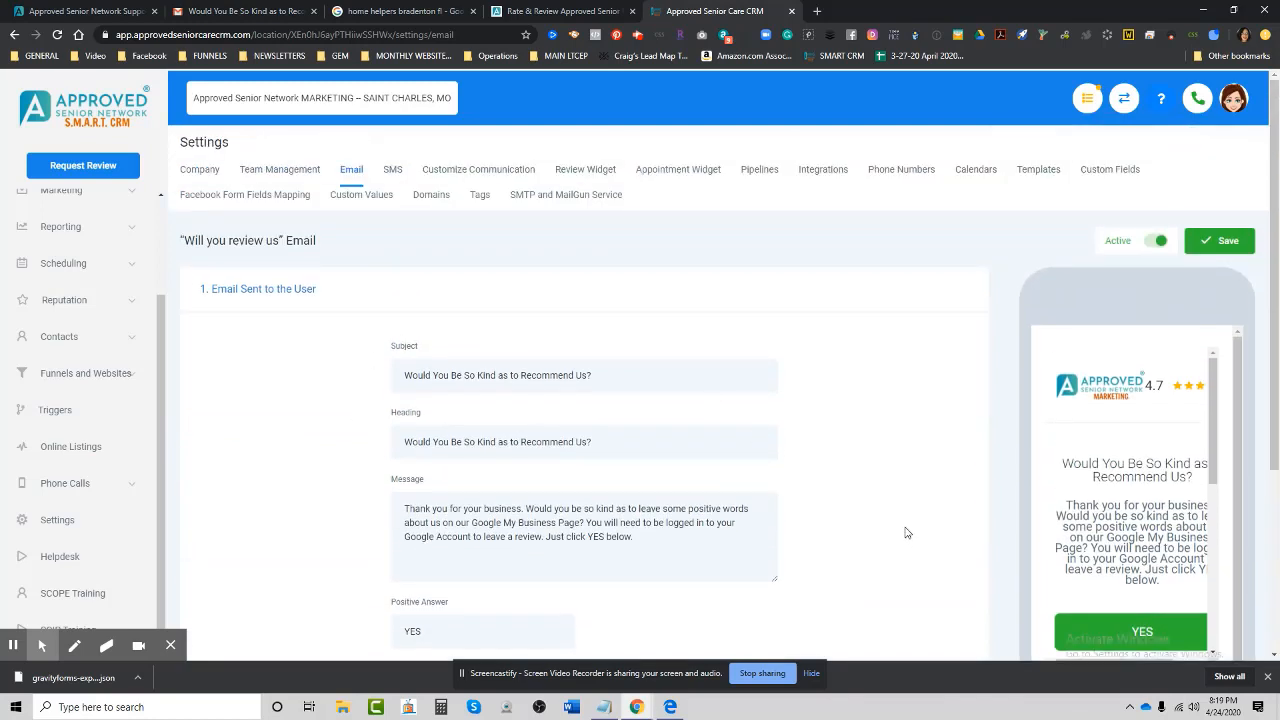
scroll(390, 255, "down", 1)
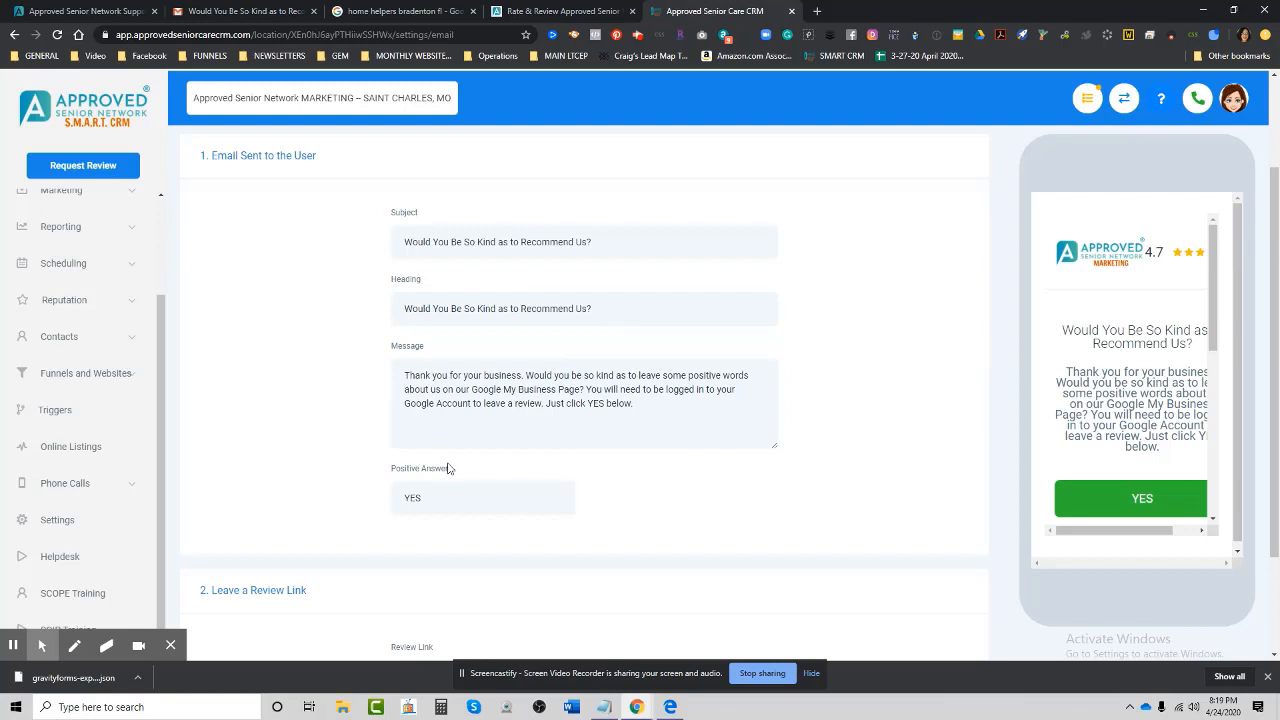
scroll(703, 508, "down", 1)
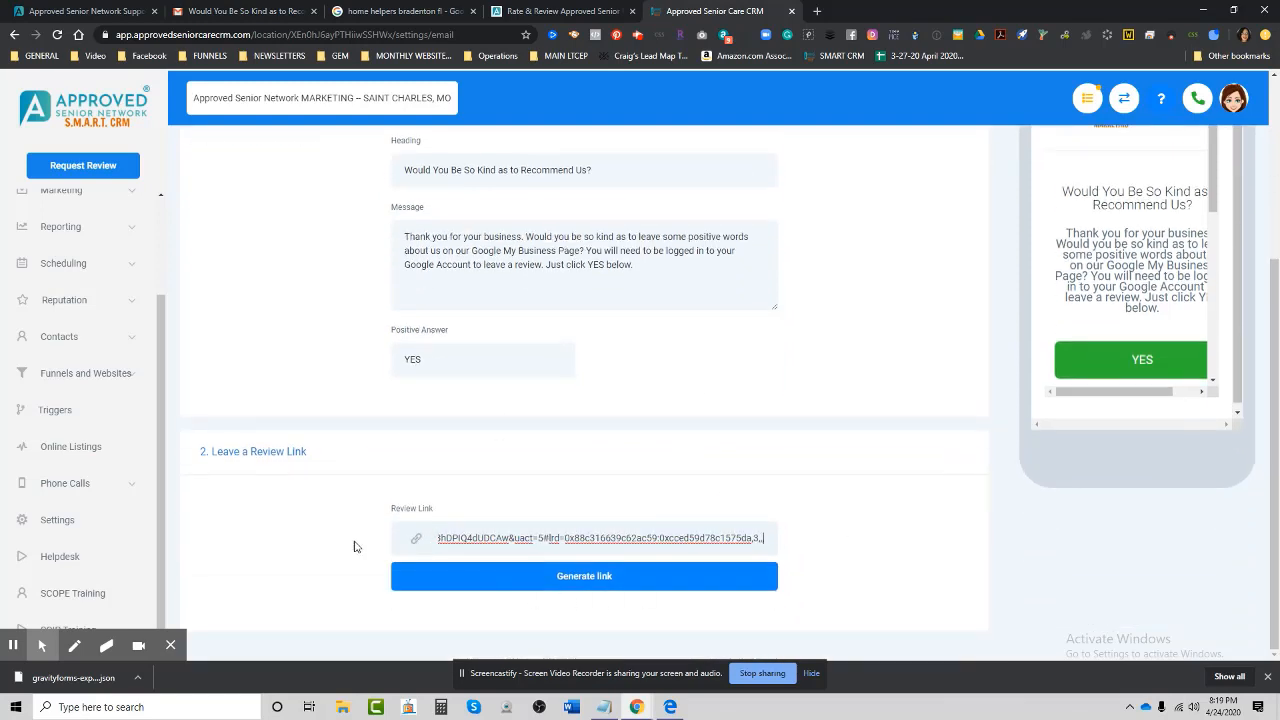
Check the Home Helpers review and Rate & Review pages, then return to the email settings.
left_click(402, 12)
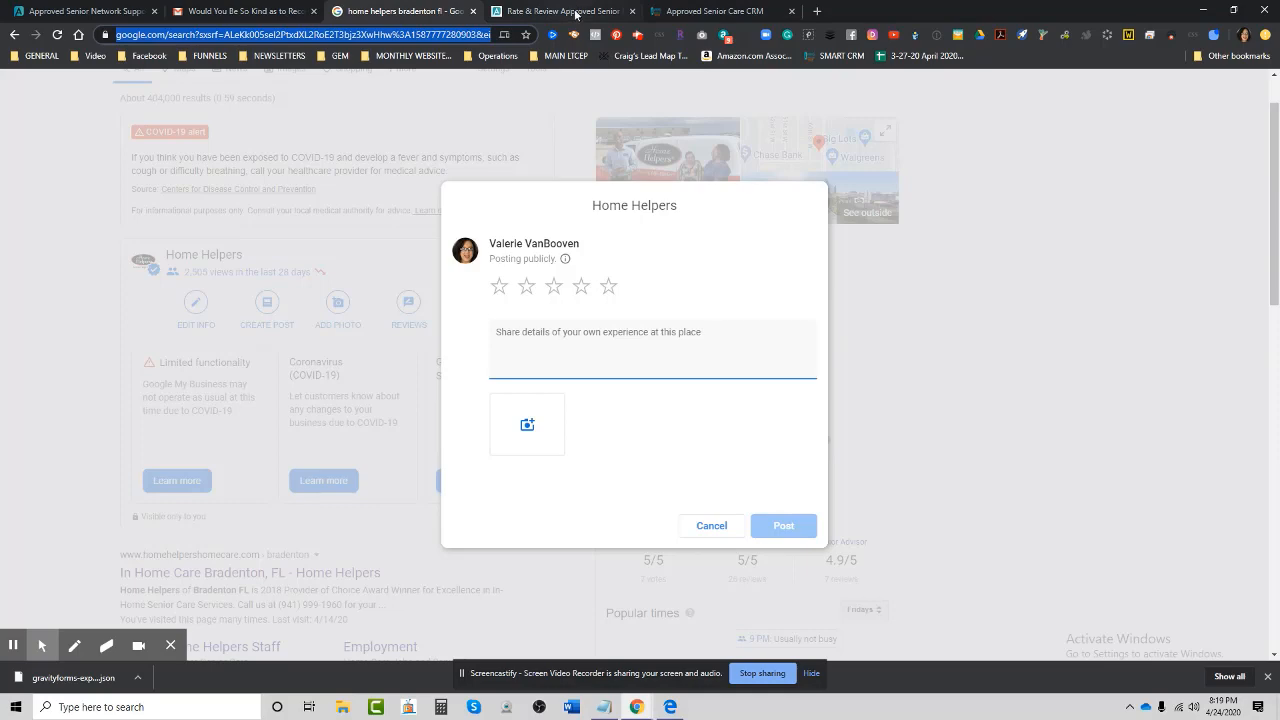
left_click(576, 13)
left_click(688, 12)
scroll(891, 526, "up", 3)
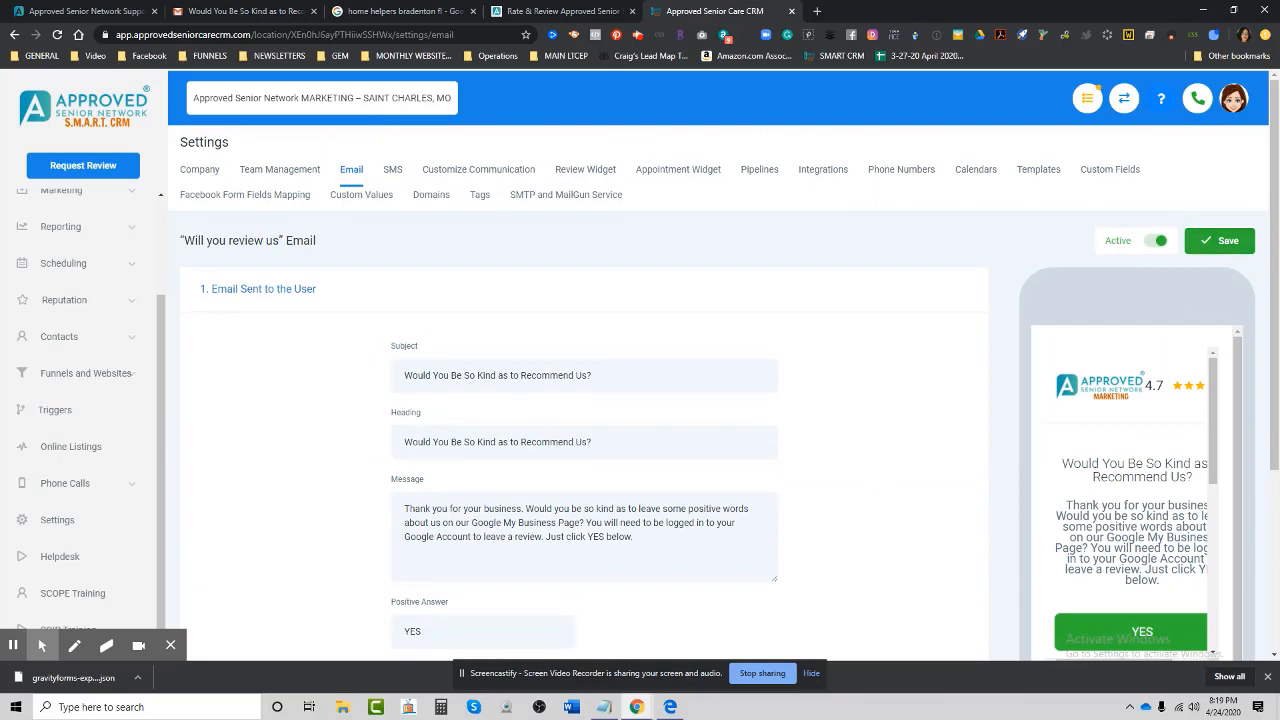
scroll(758, 320, "down", 3)
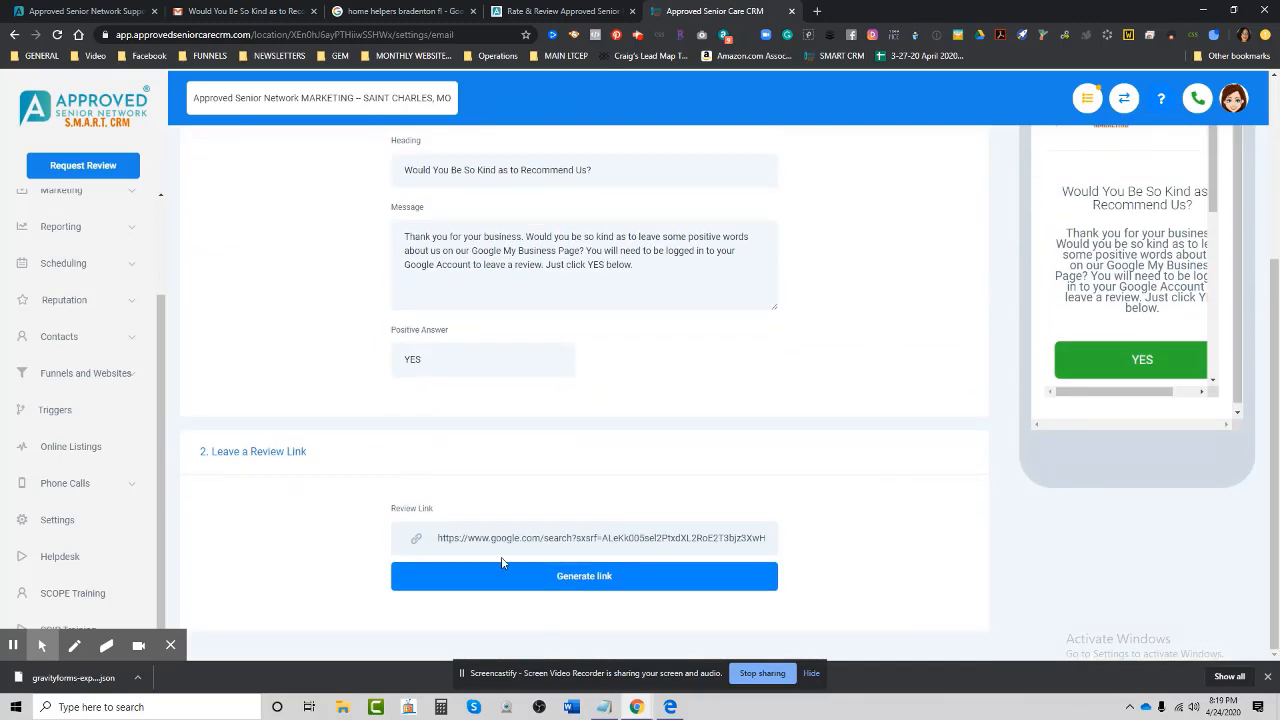
left_click_drag(437, 538, 949, 543)
key("BackSpace")
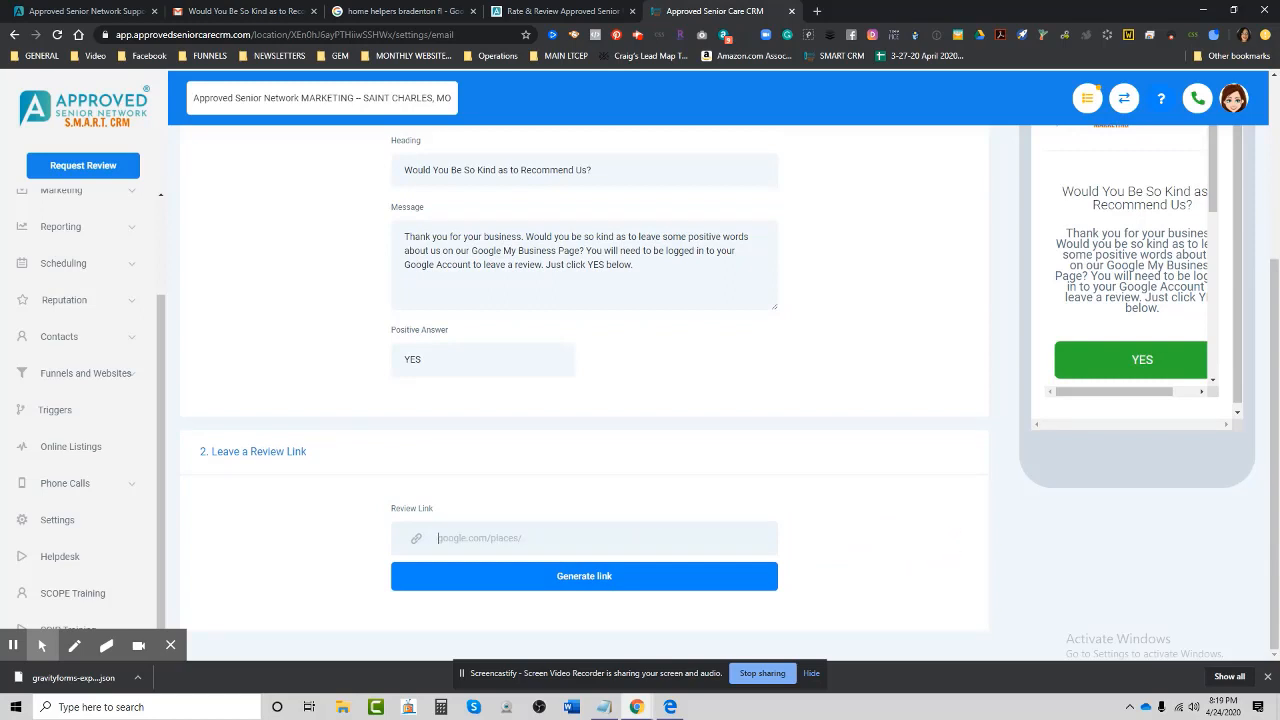
key("ctrl+z")
key("ctrl+z")
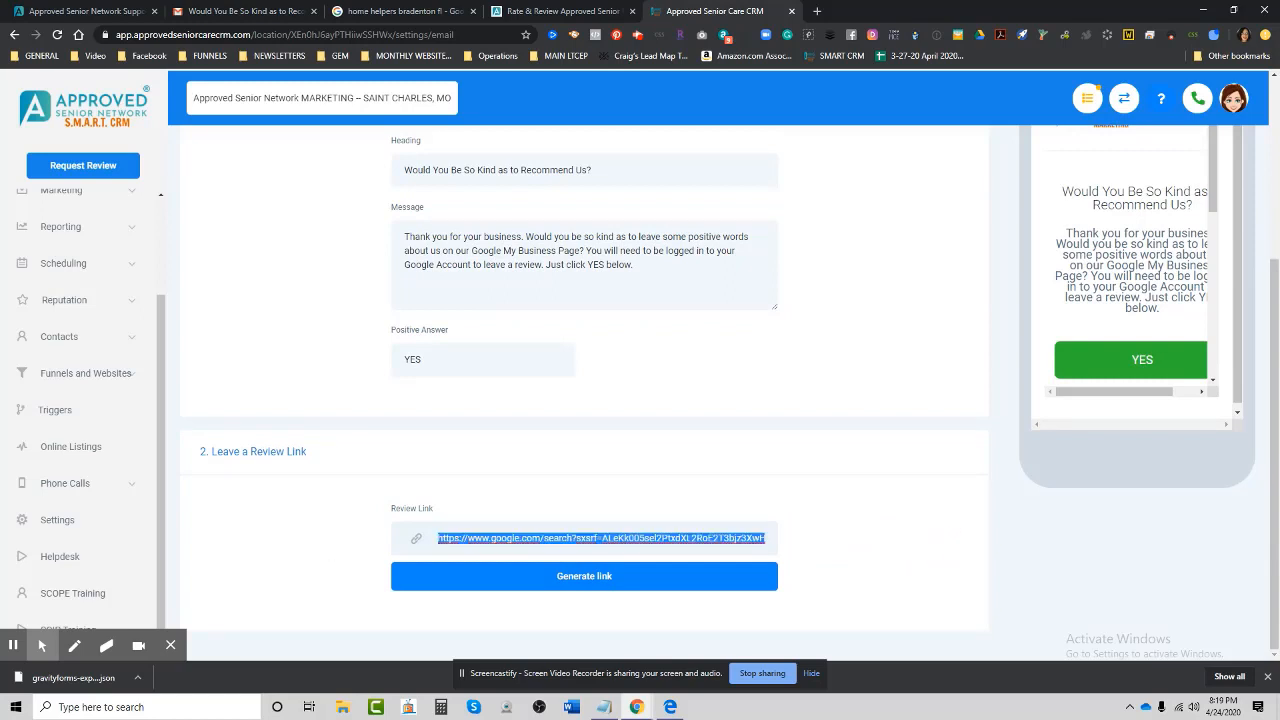
left_click(330, 538)
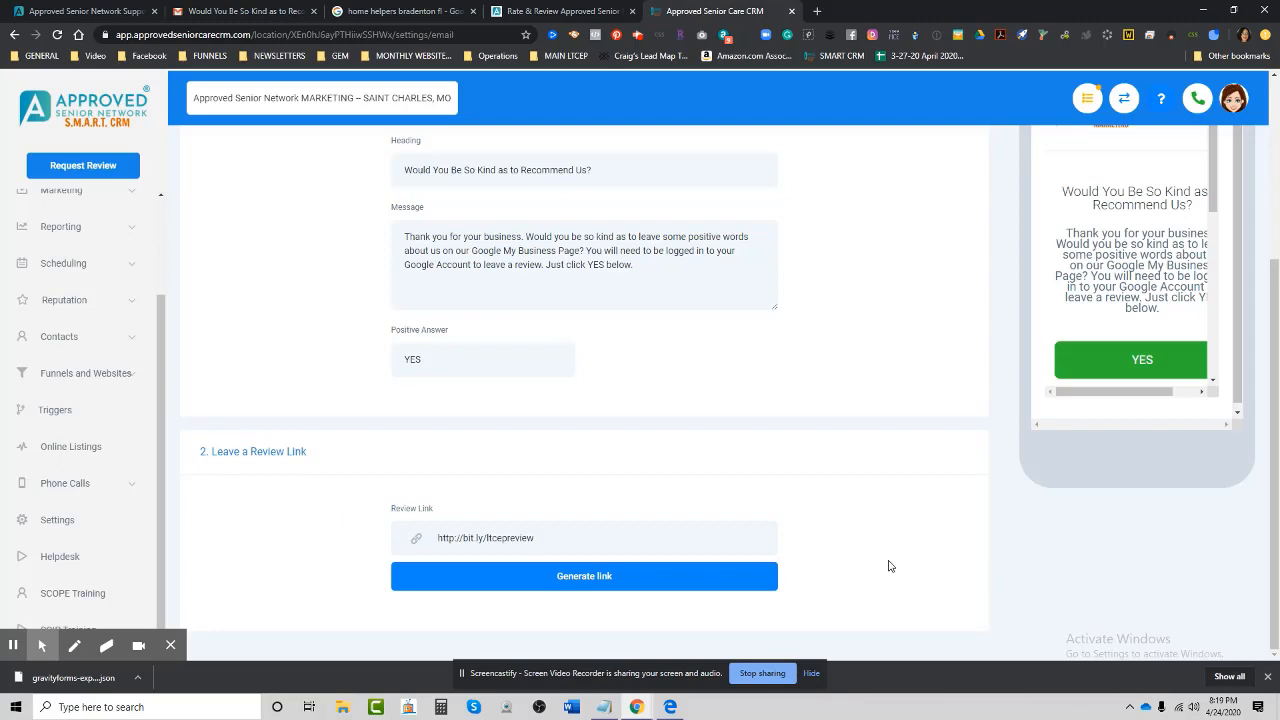
scroll(885, 560, "up", 3)
left_click(1207, 240)
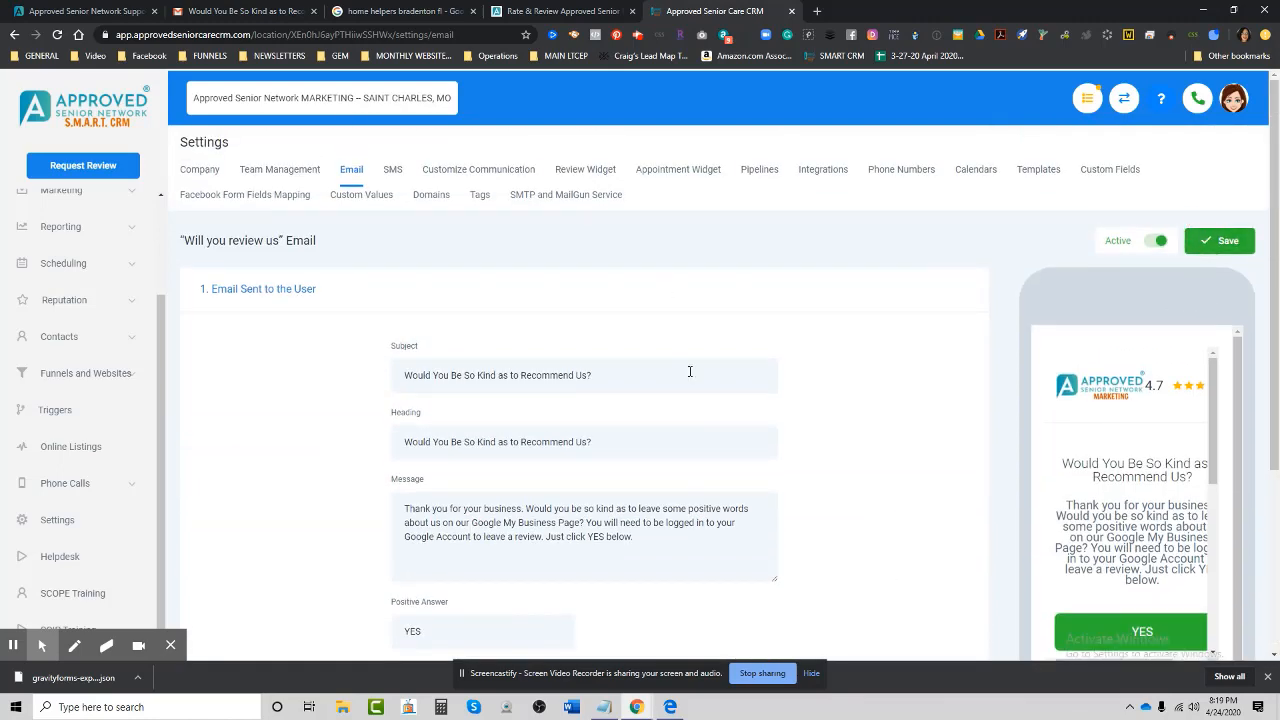
scroll(160, 382, "up", 3)
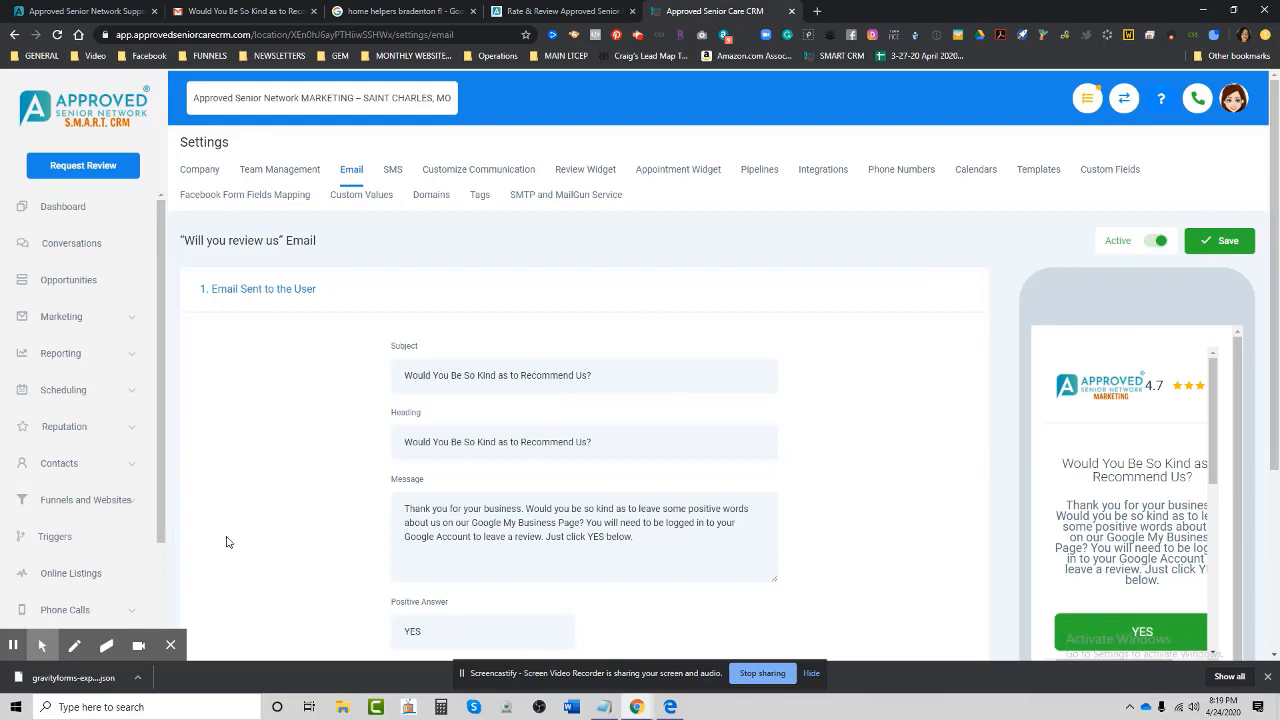
Request a review by entering the customer's name and e-mail address and sending the invite.
left_click(93, 167)
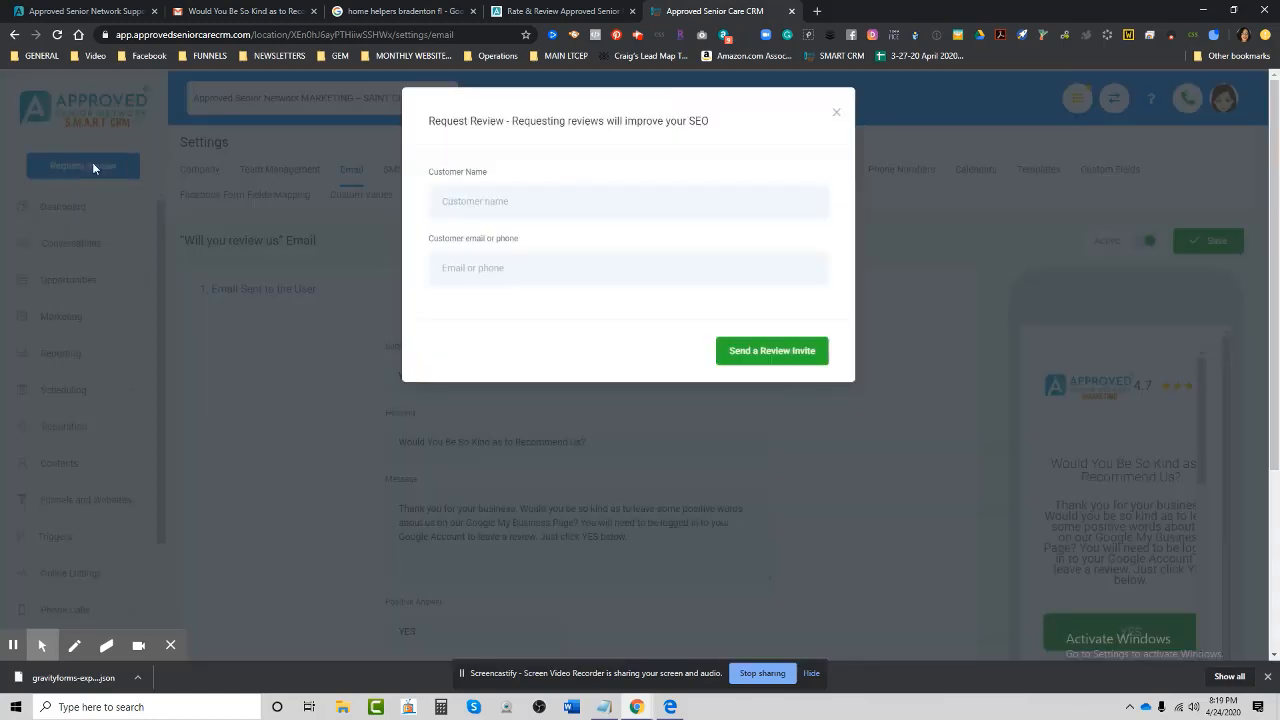
left_click(485, 197)
left_click(486, 272)
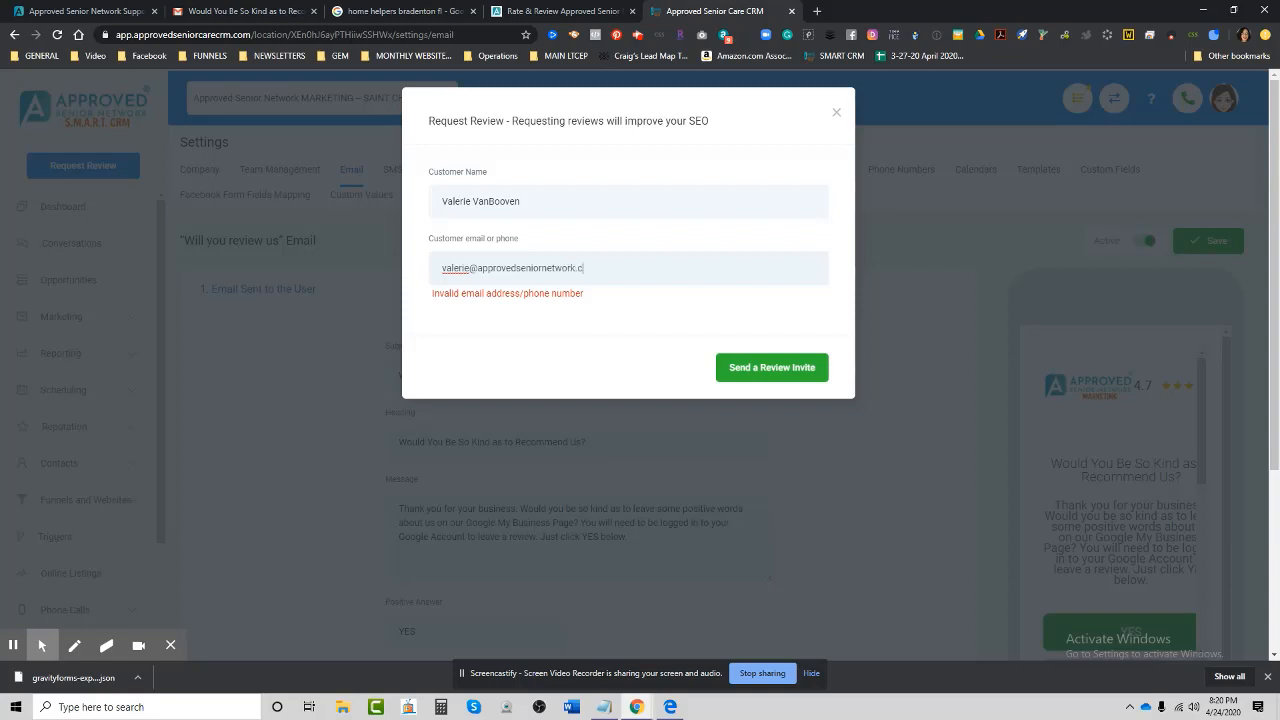
left_click(740, 350)
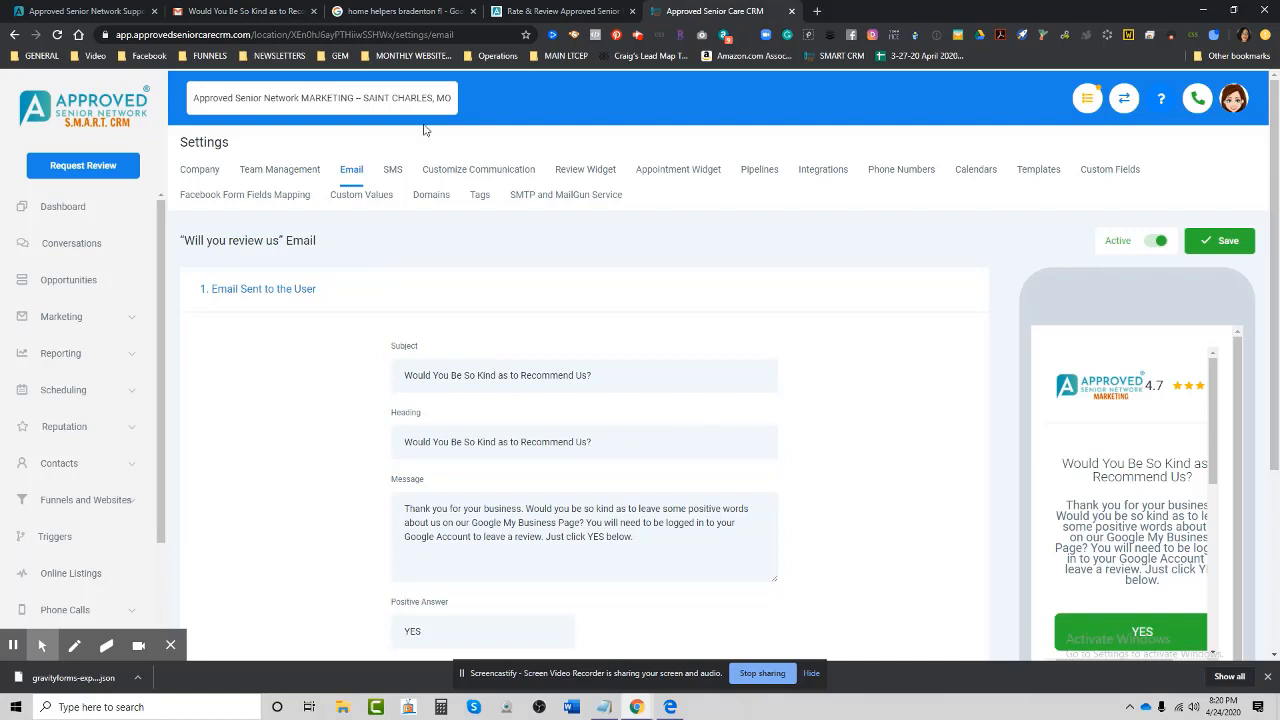
left_click(244, 12)
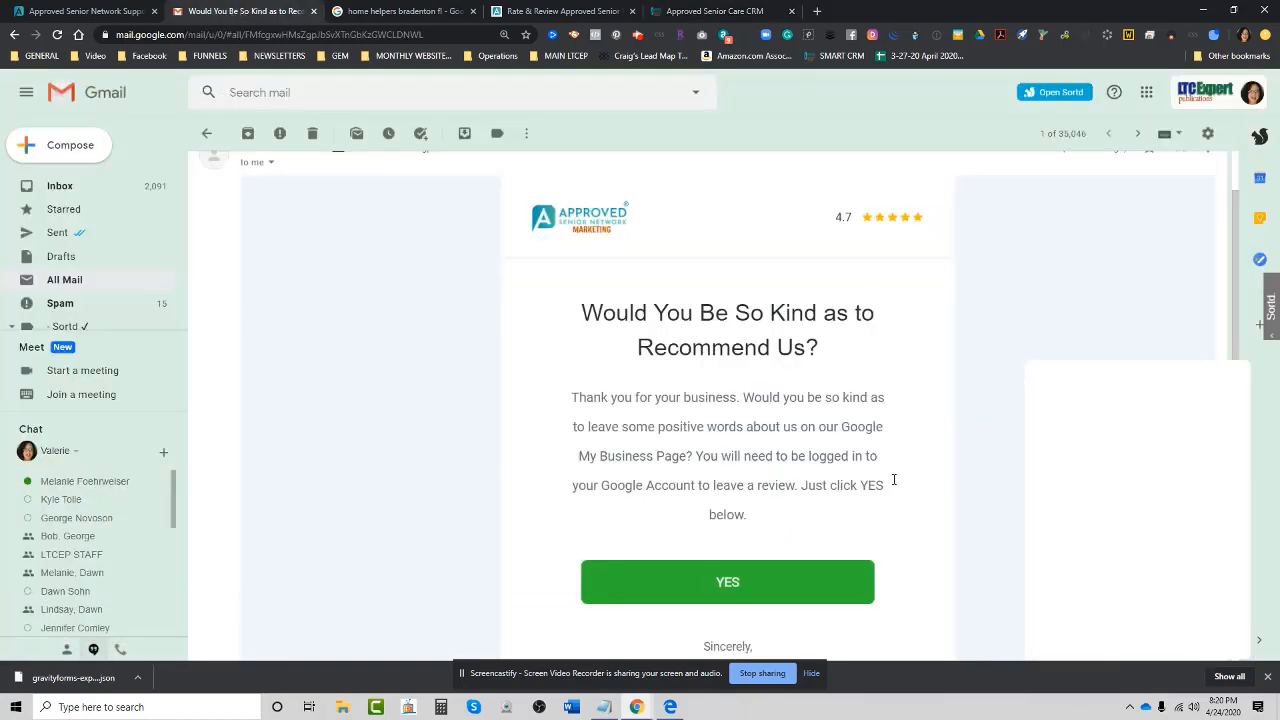
Scroll through the 'Would You Be So Kind' email and follow its green YES link.
scroll(614, 489, "down", 1)
scroll(617, 488, "up", 2)
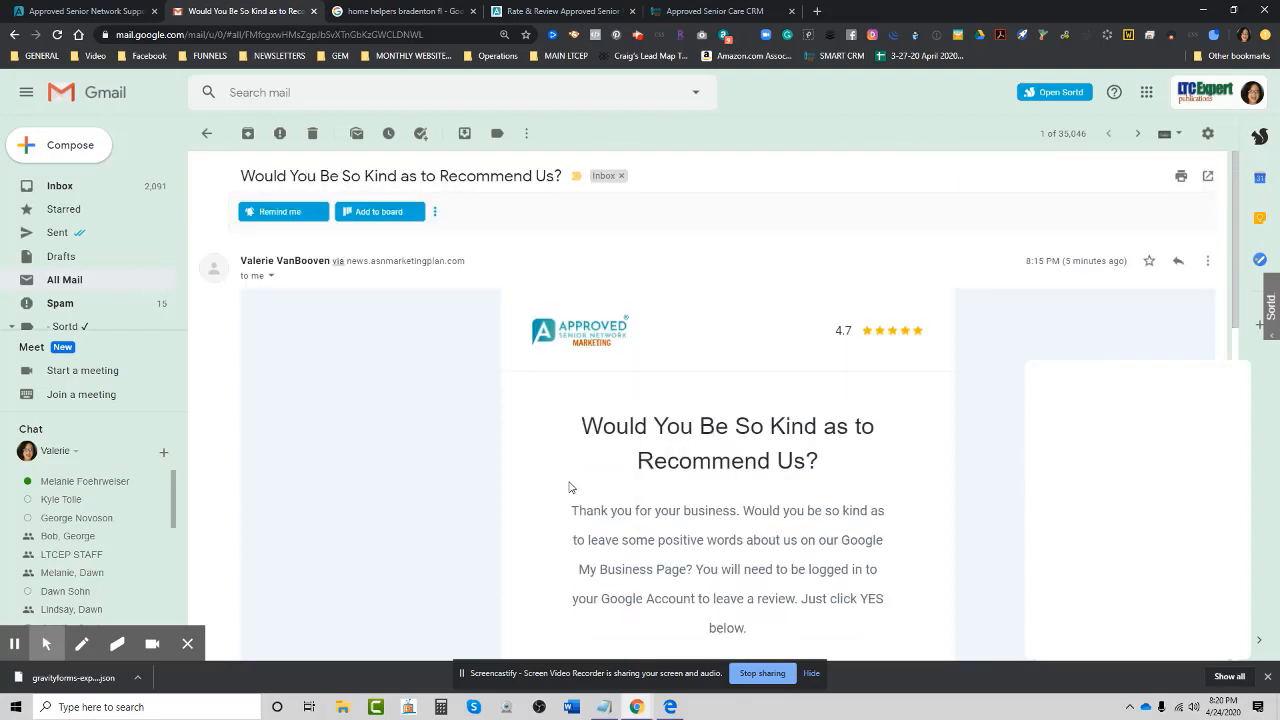
scroll(547, 500, "down", 1)
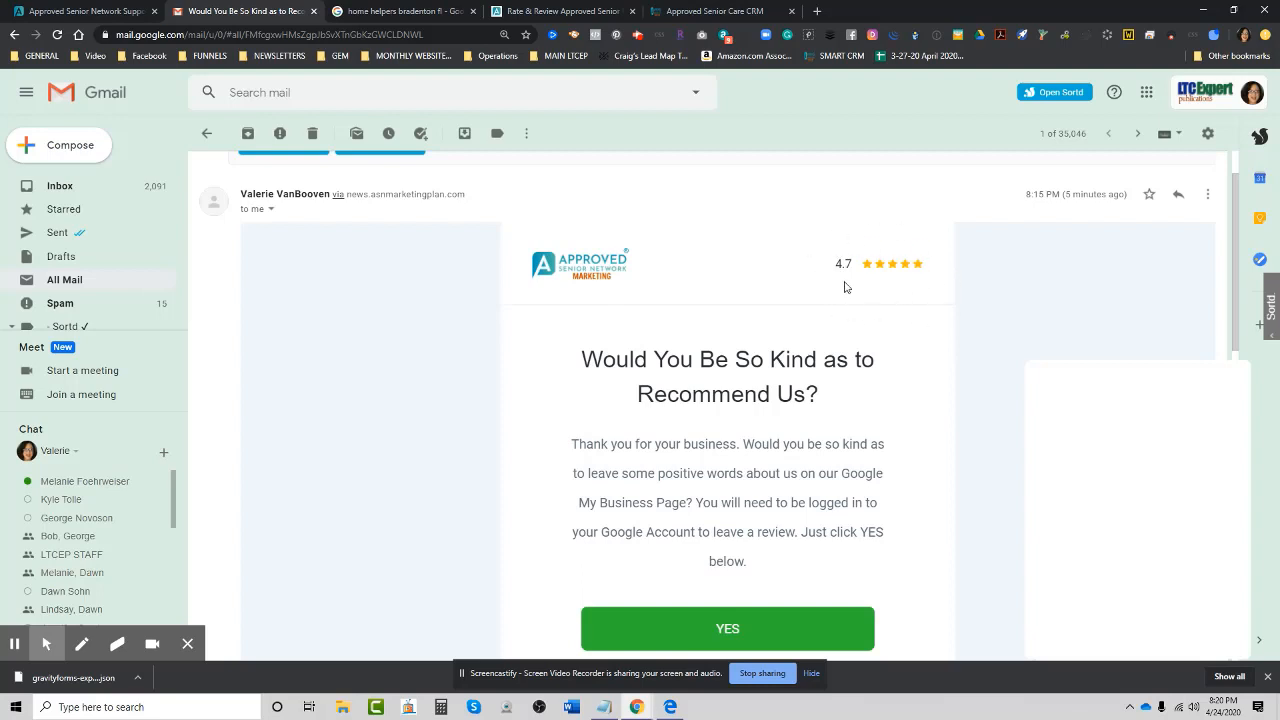
scroll(900, 482, "down", 2)
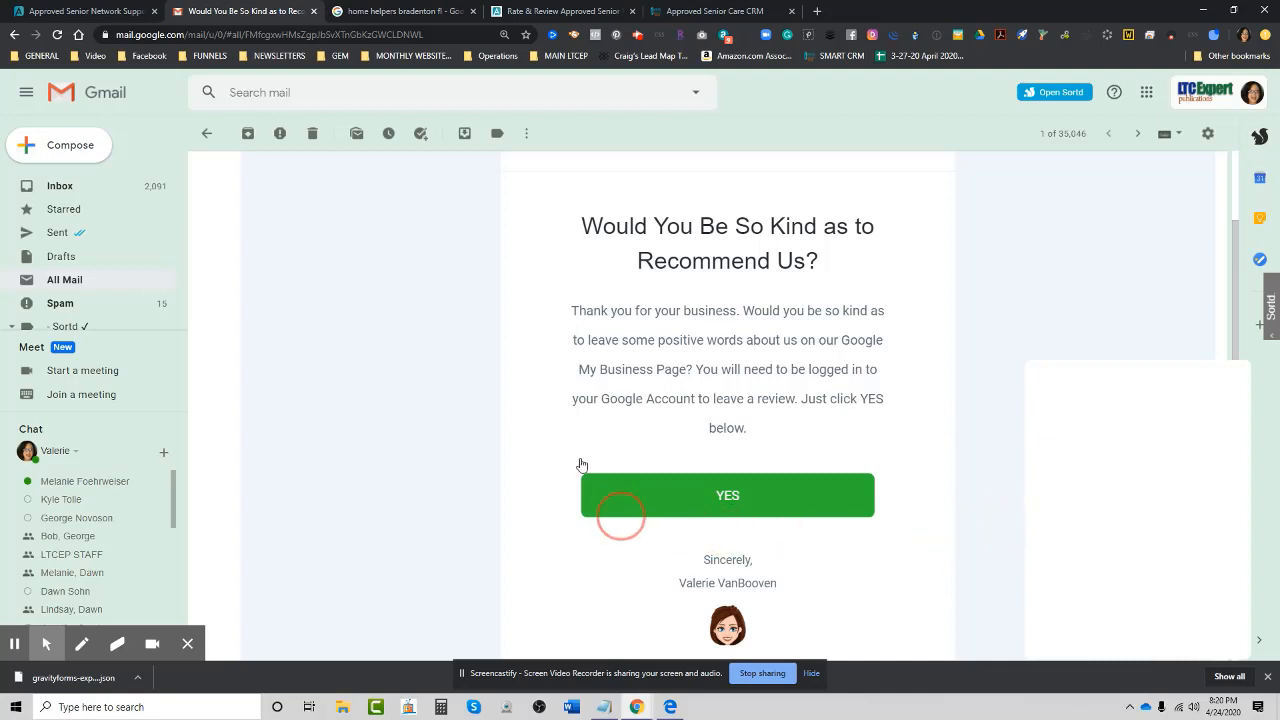
scroll(938, 556, "down", 2)
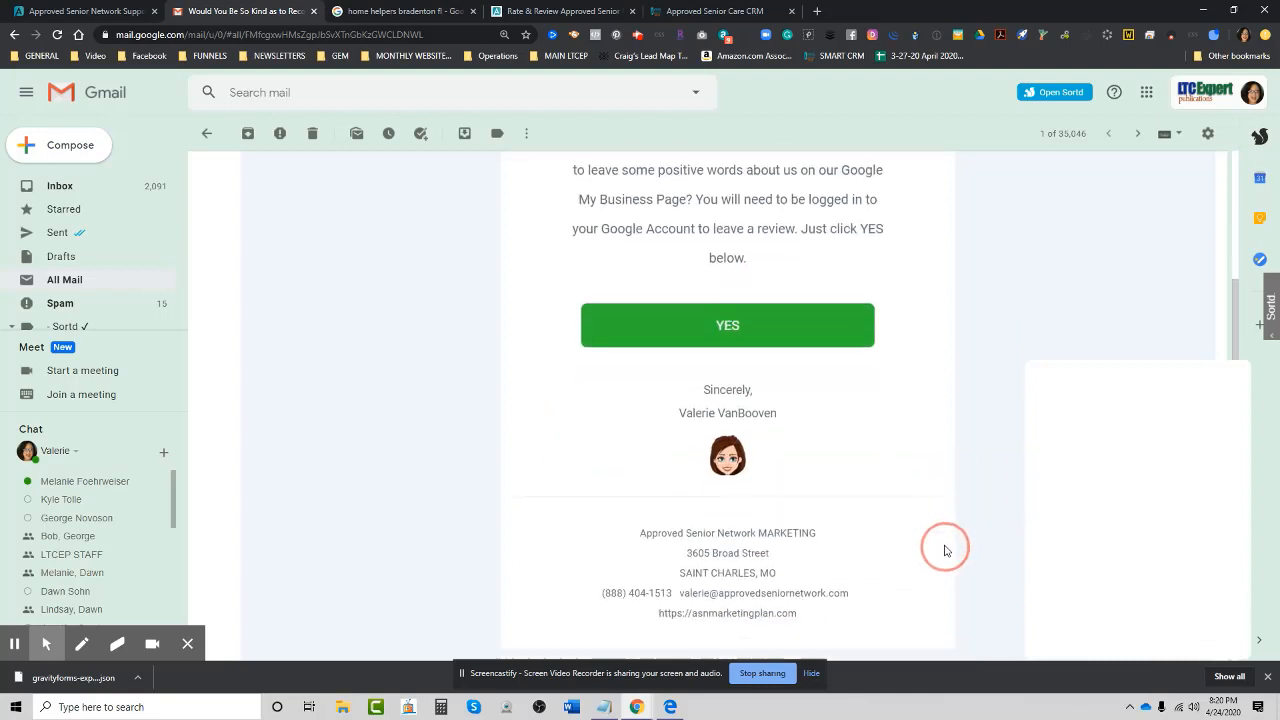
left_click(728, 304)
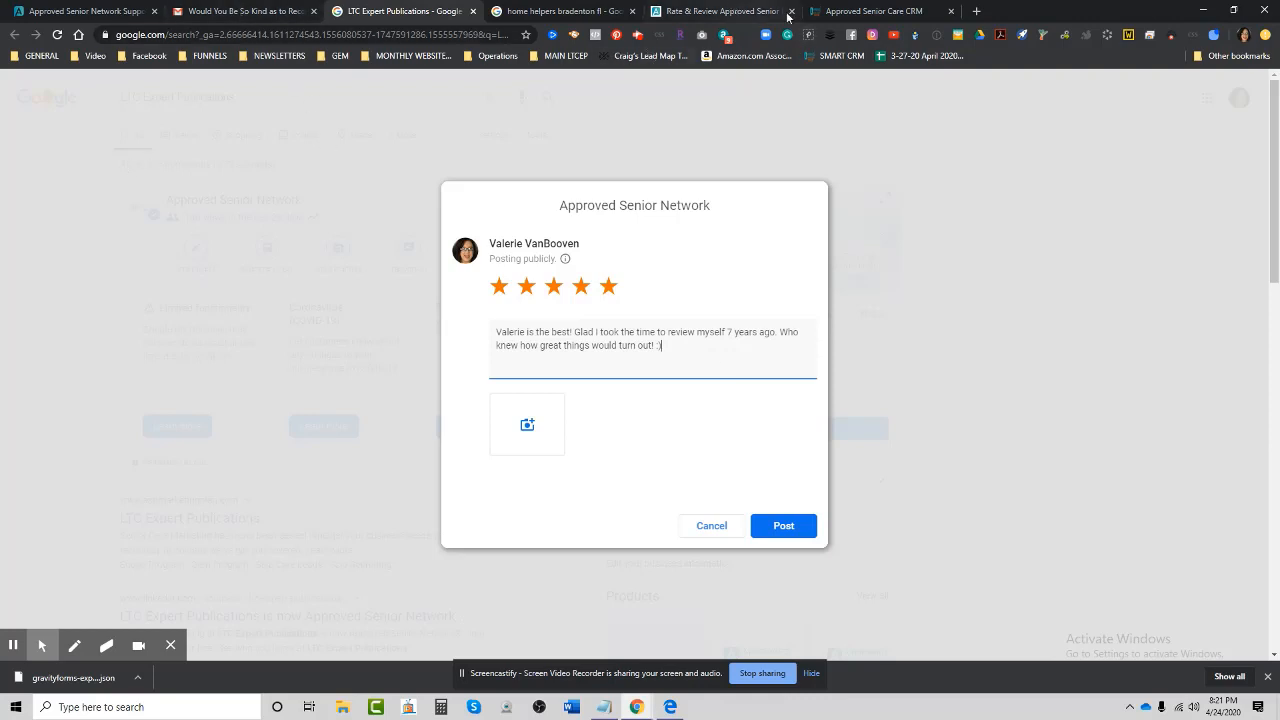
Return to the CRM and open Reputation > Reviews in the sidebar.
left_click(834, 12)
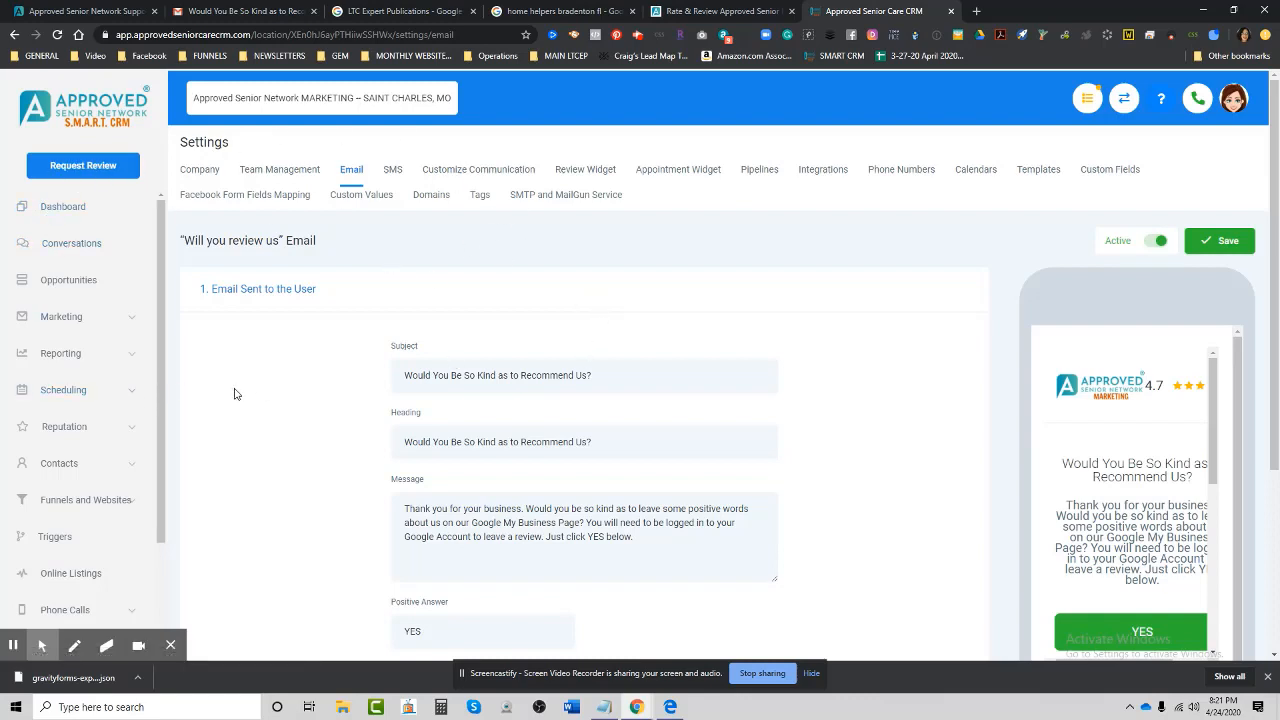
scroll(346, 473, "down", 2)
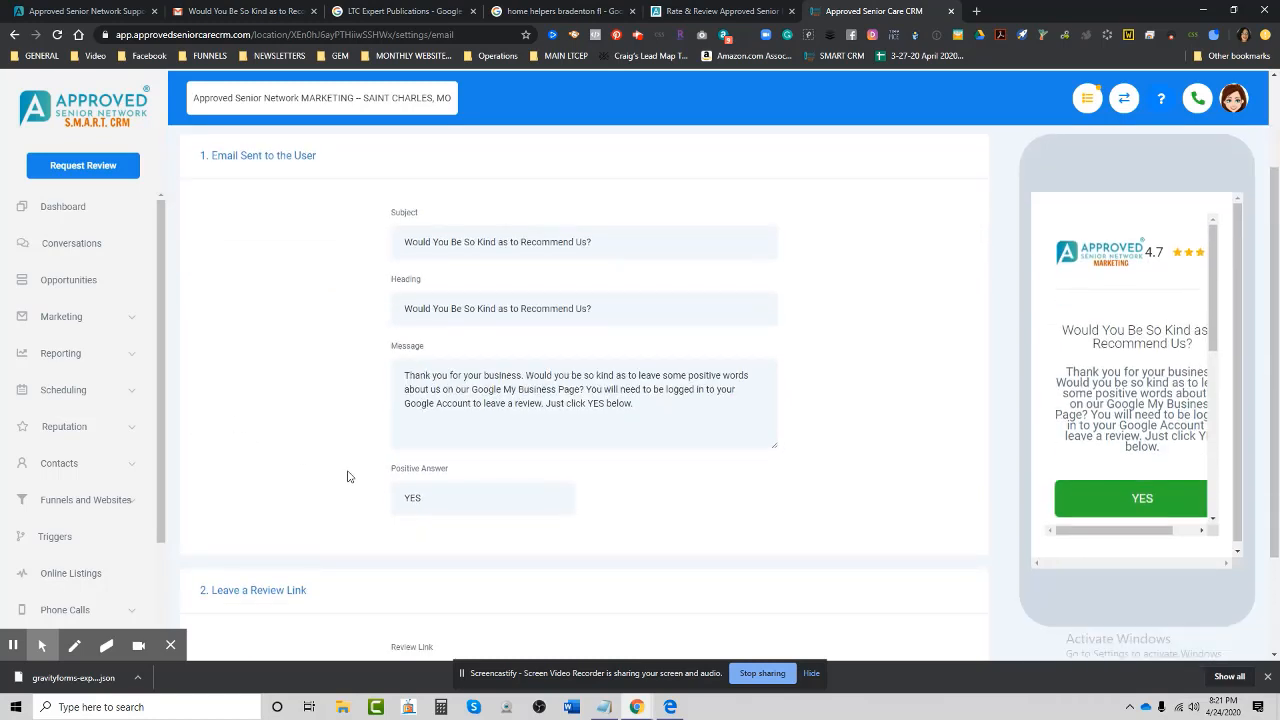
scroll(345, 475, "up", 1)
scroll(344, 476, "up", 1)
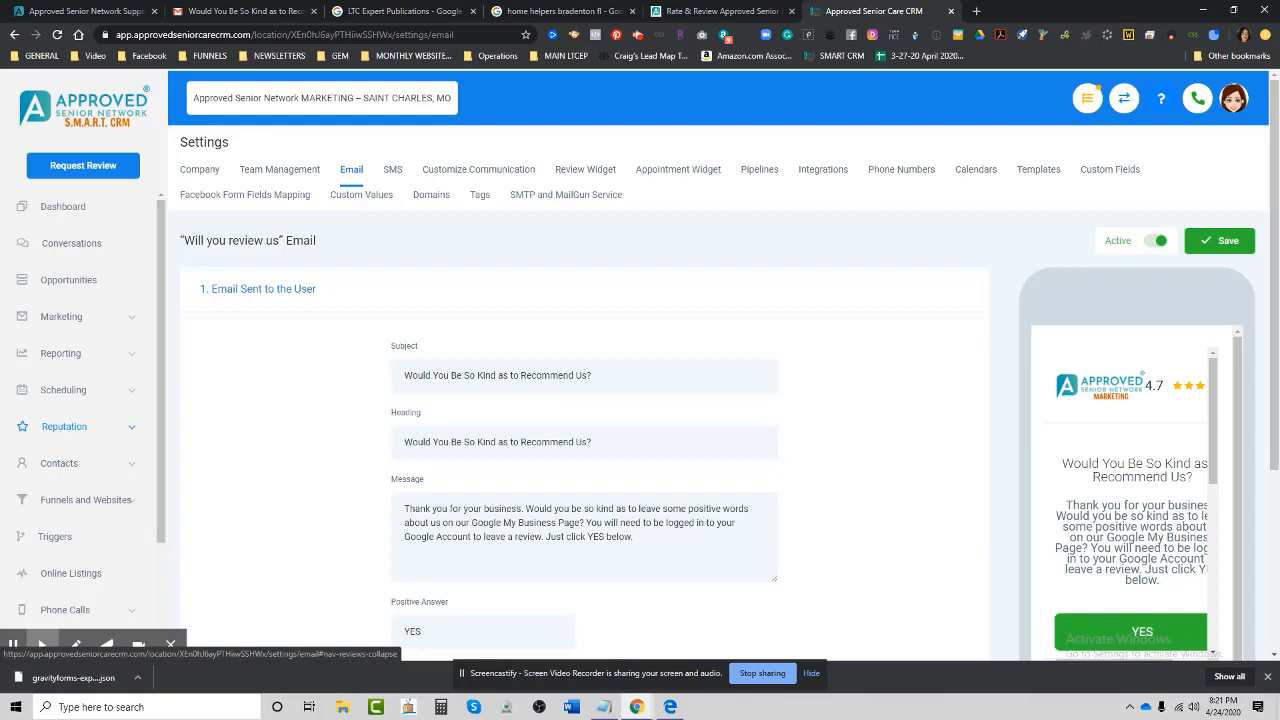
left_click(79, 428)
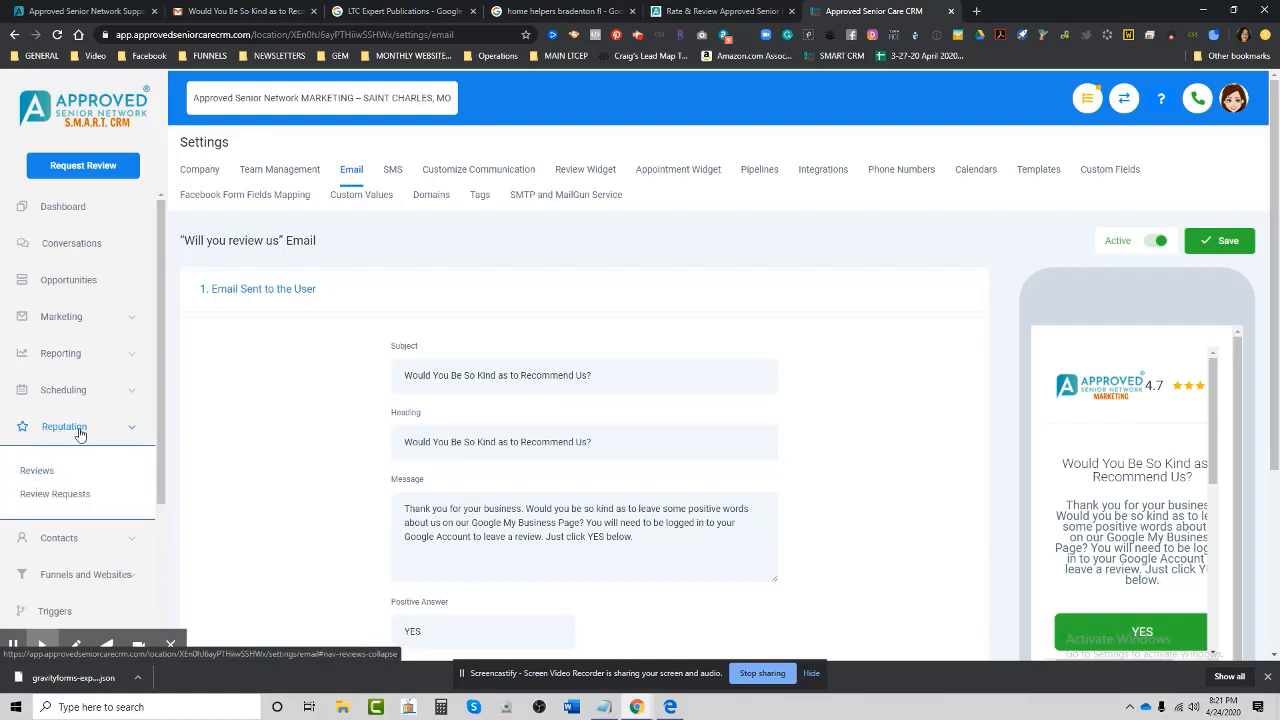
left_click(32, 474)
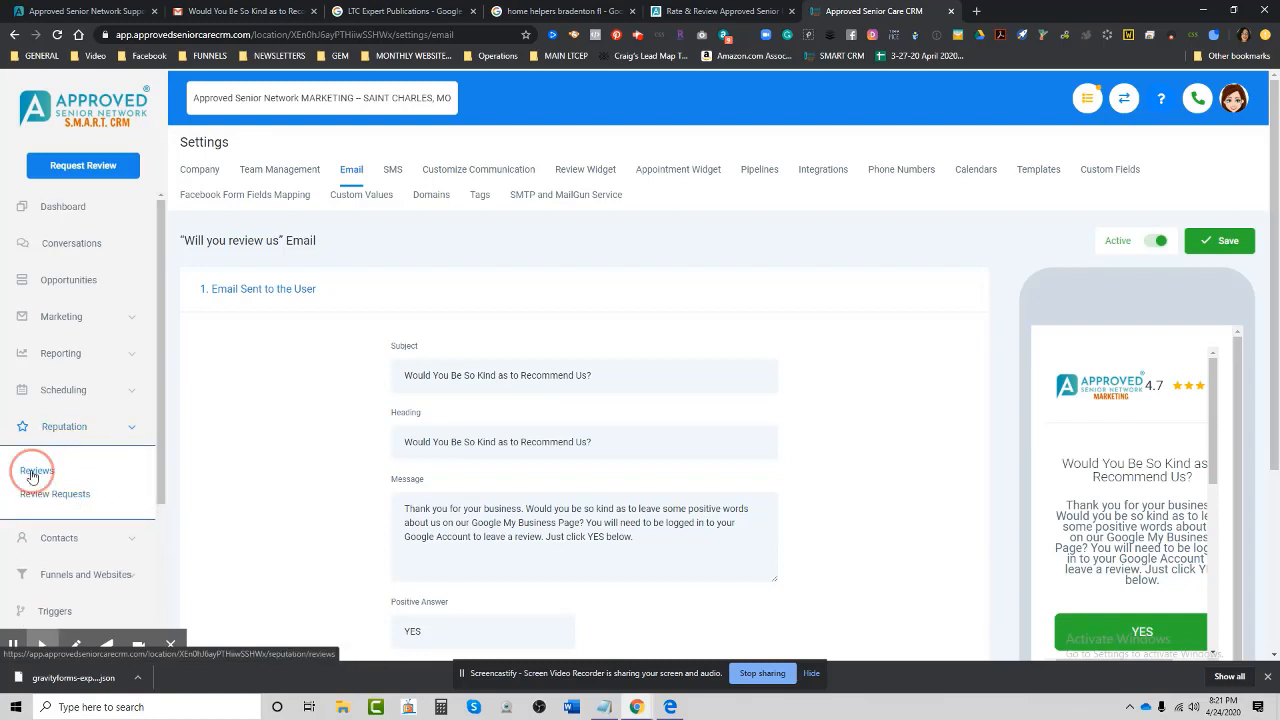
scroll(561, 490, "down", 10)
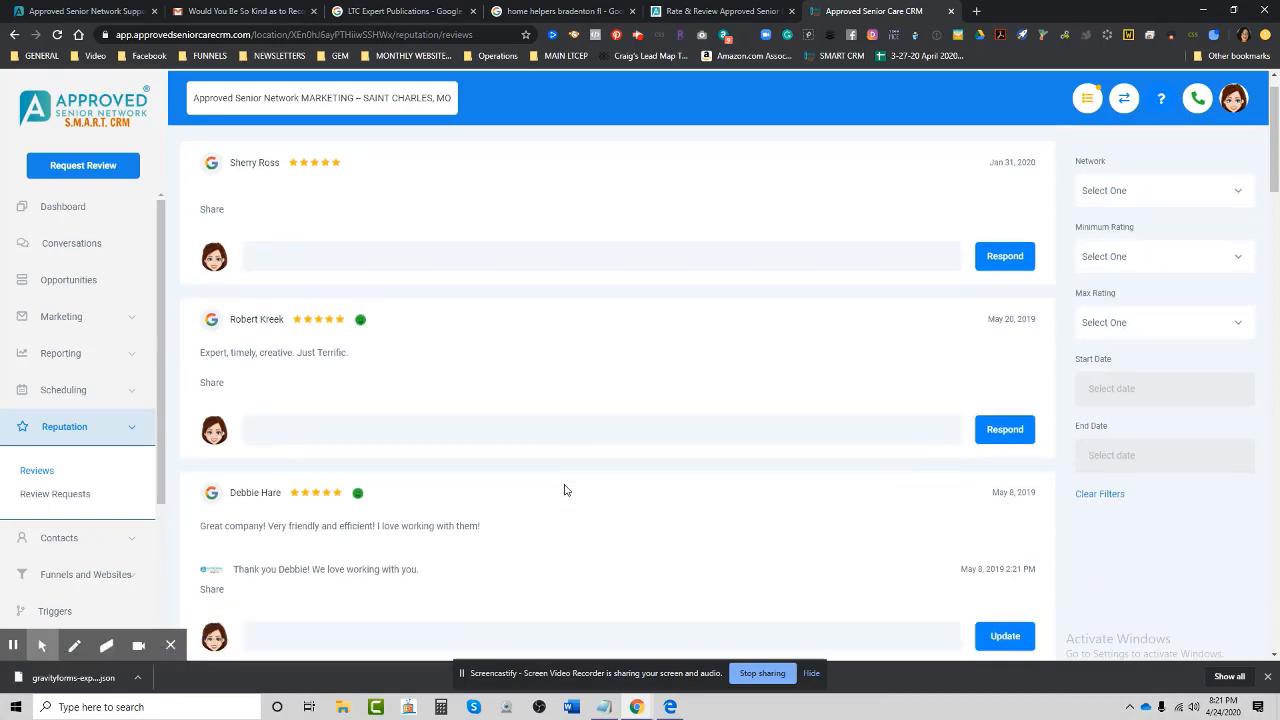
scroll(561, 490, "down", 10)
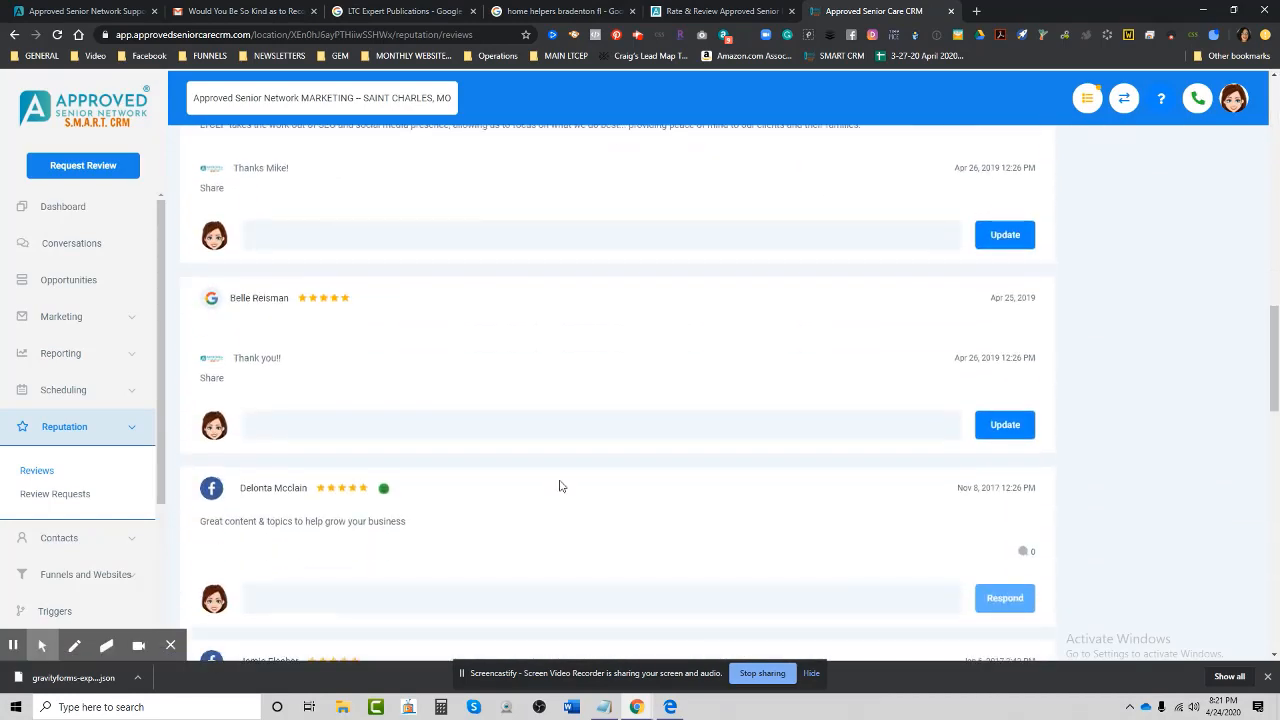
scroll(617, 389, "down", 5)
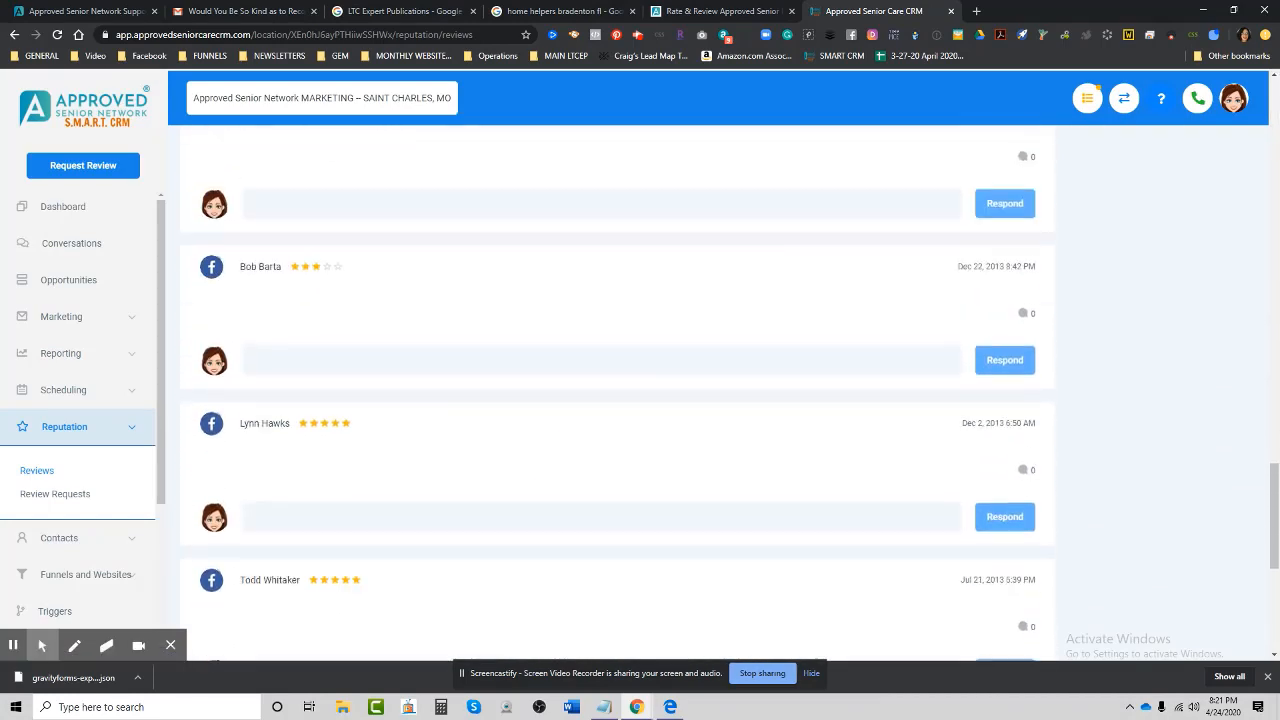
scroll(617, 389, "down", 2)
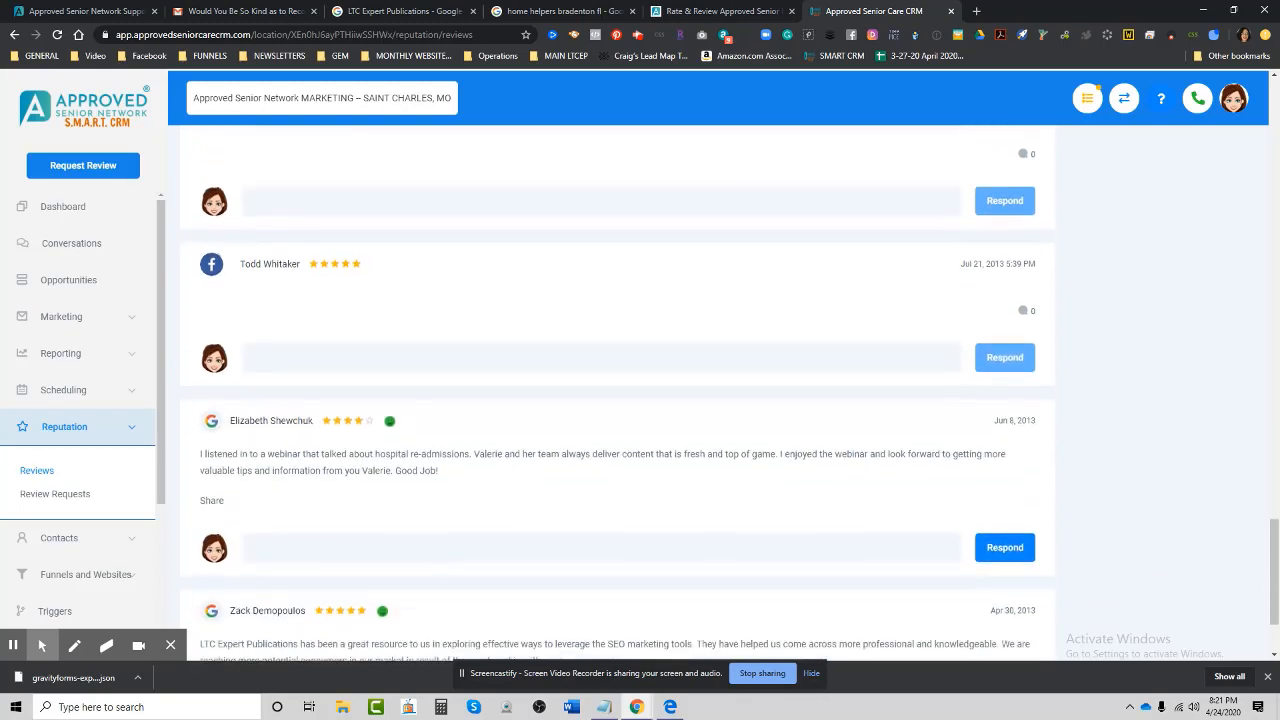
scroll(557, 486, "up", 15)
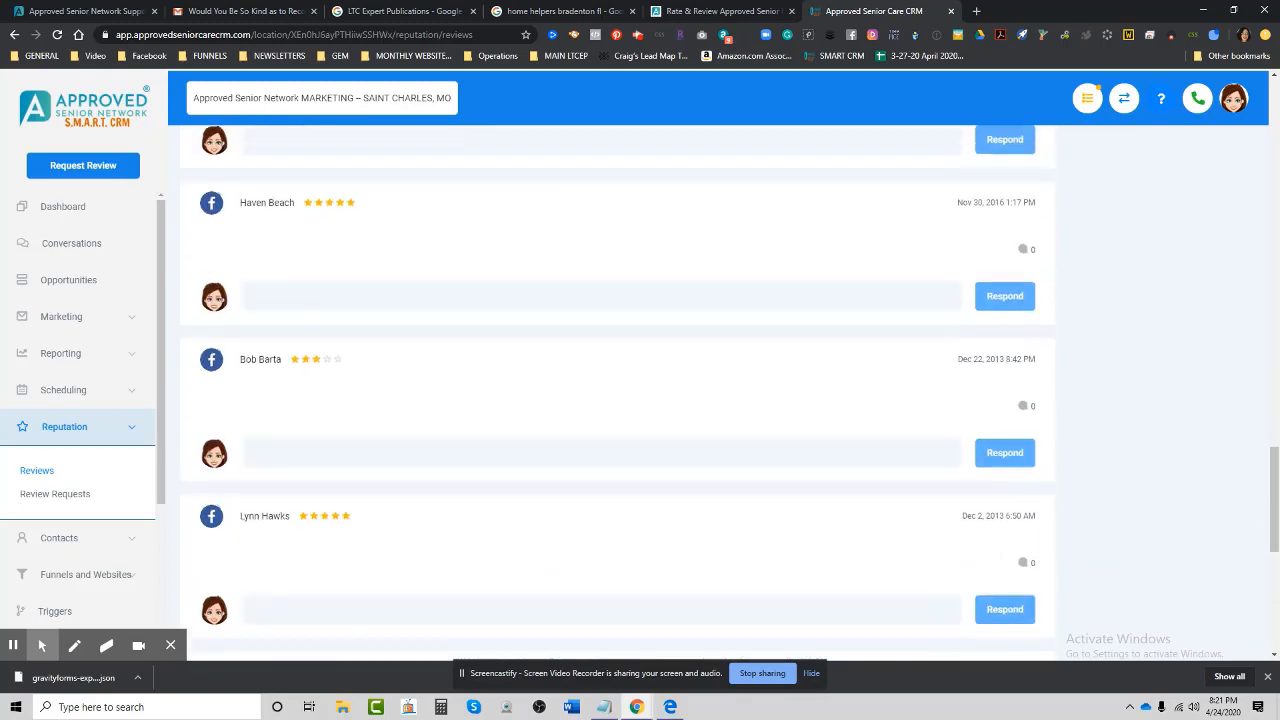
scroll(617, 390, "up", 15)
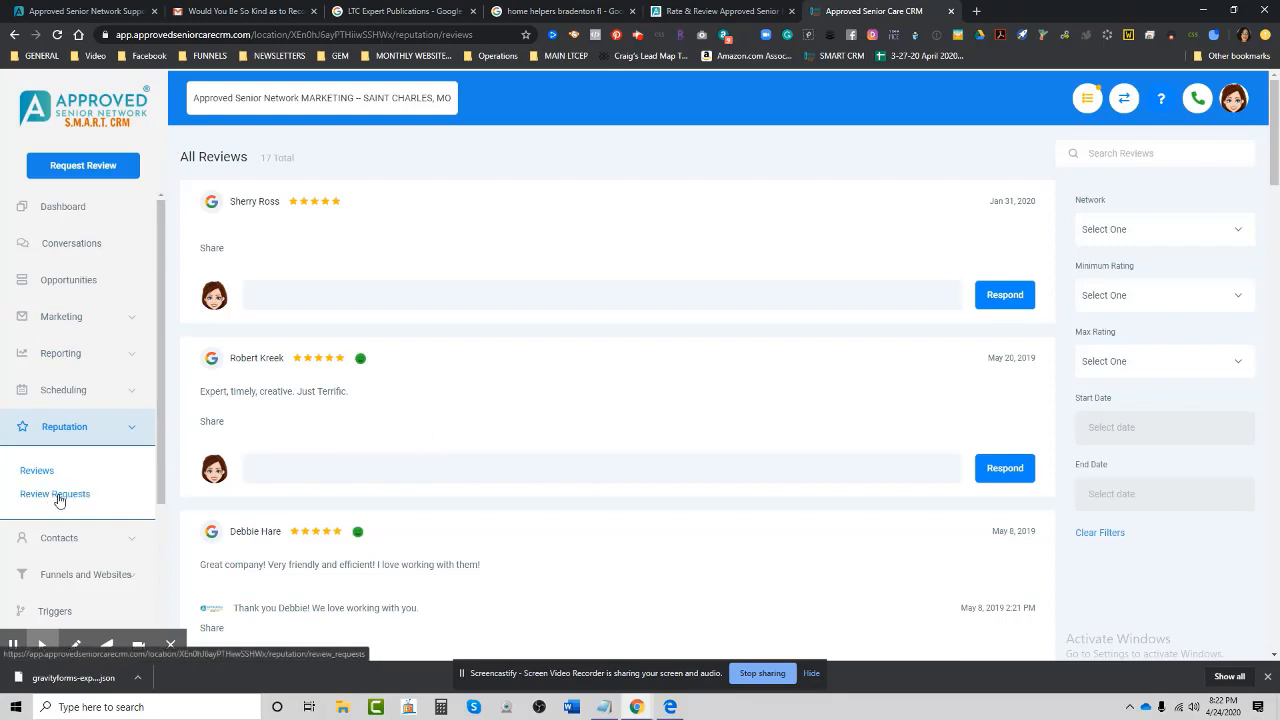
Open Reputation > Review Requests and look over the two requests sent today.
left_click(54, 496)
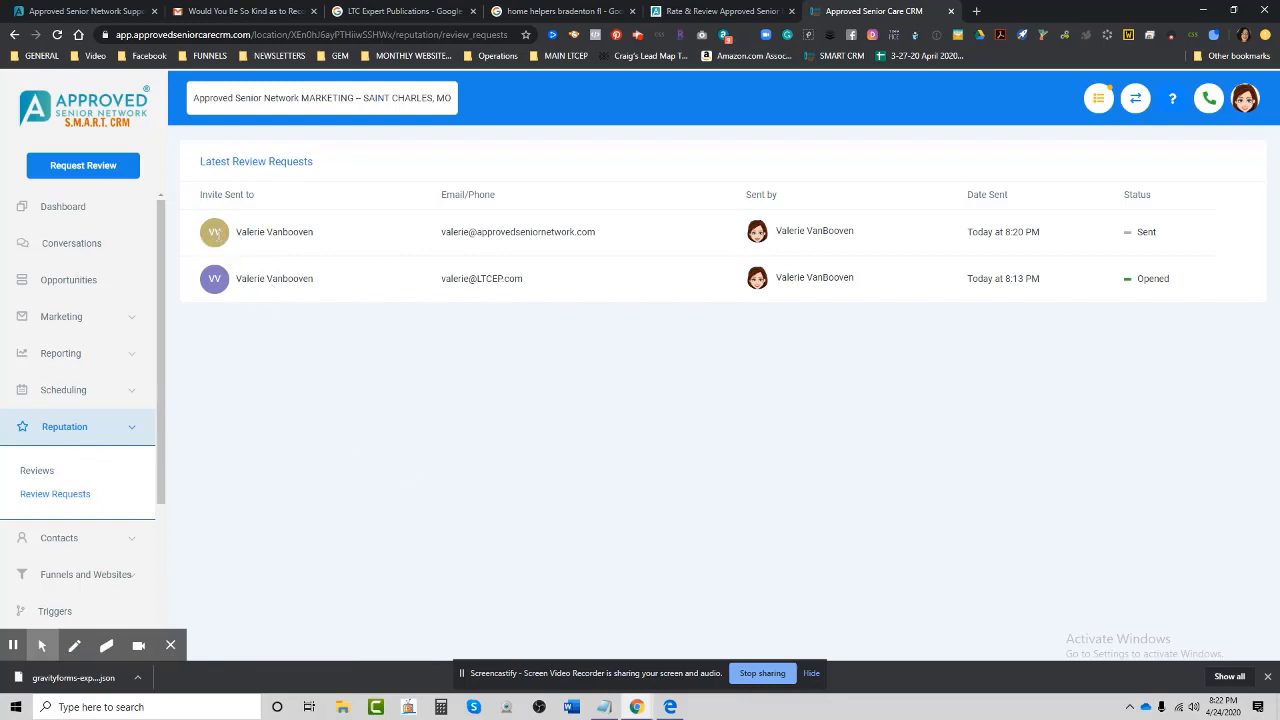
left_click(215, 284)
left_click(551, 271)
left_click(504, 231)
left_click(497, 293)
left_click(797, 227)
left_click(1063, 243)
left_click(1164, 239)
Highlight the Today at 8:20 PM send time, then go to the Conversations inbox.
left_click_drag(1085, 241, 876, 246)
left_click(218, 233)
left_click(215, 233)
left_click(263, 241)
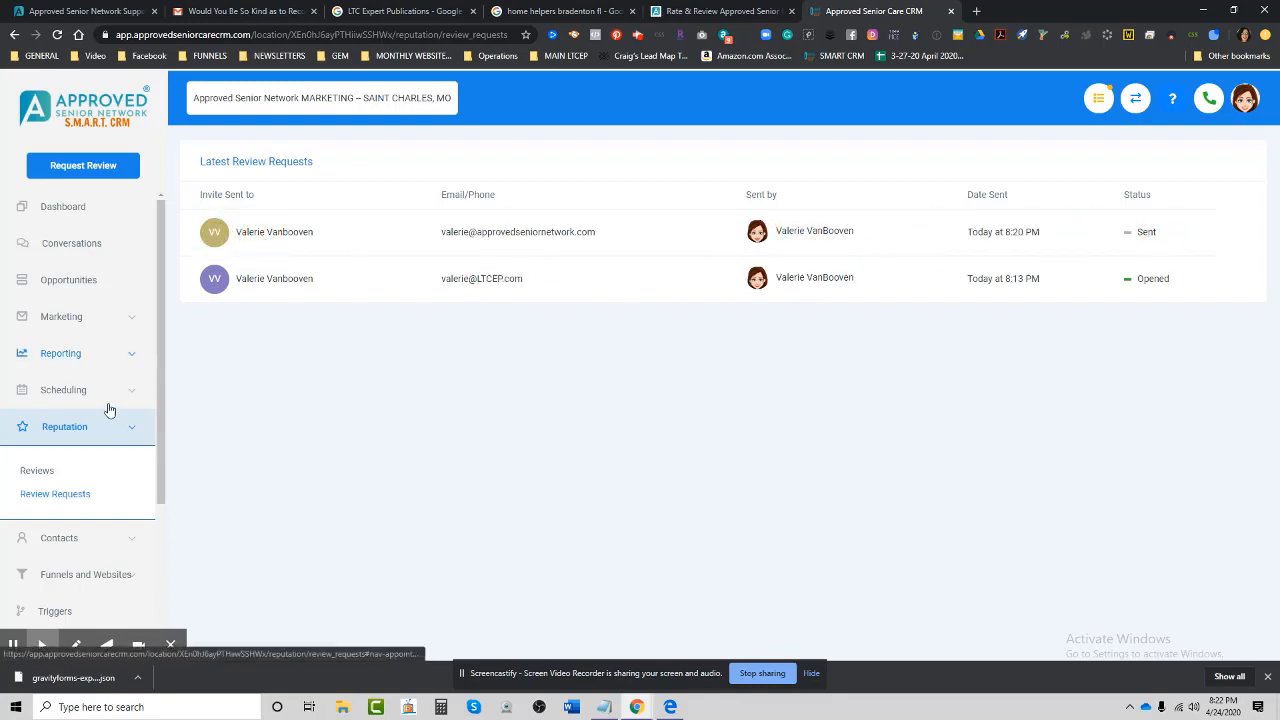
left_click(66, 246)
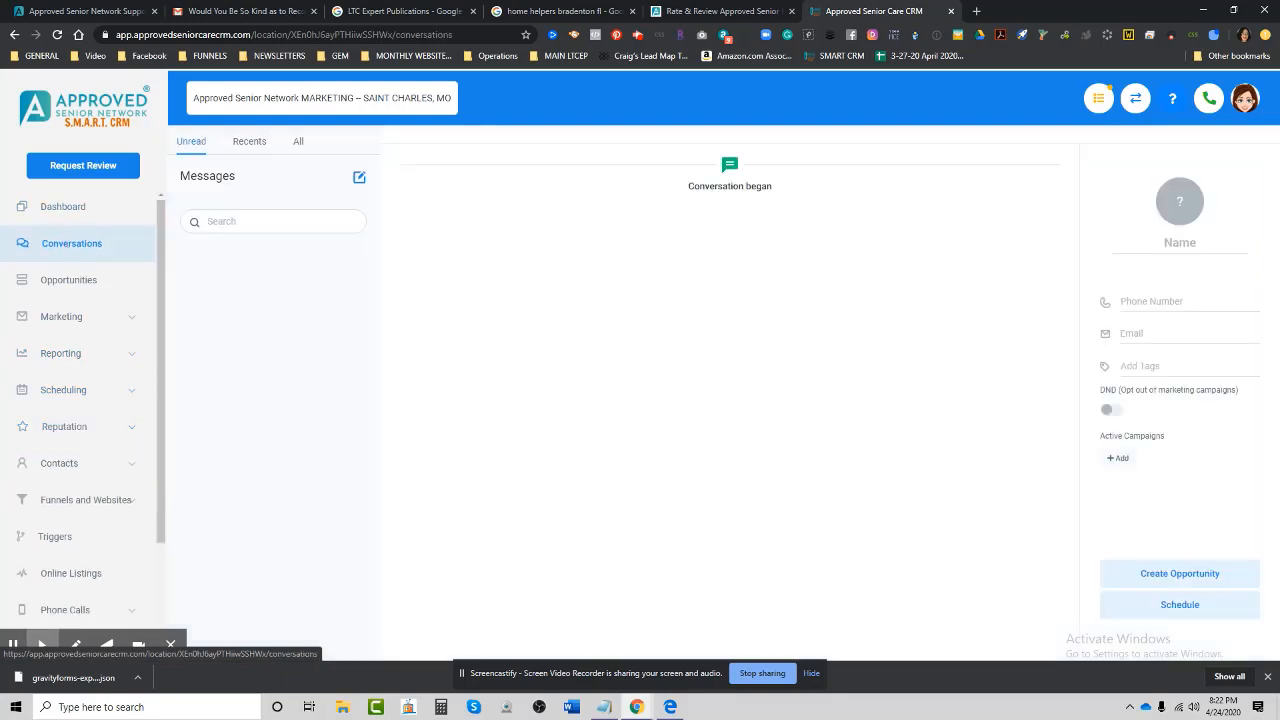
Open the latest conversation under All and expand the 8:20 PM 'Would You Be So Kind as to Recommend Us?' email.
left_click(297, 143)
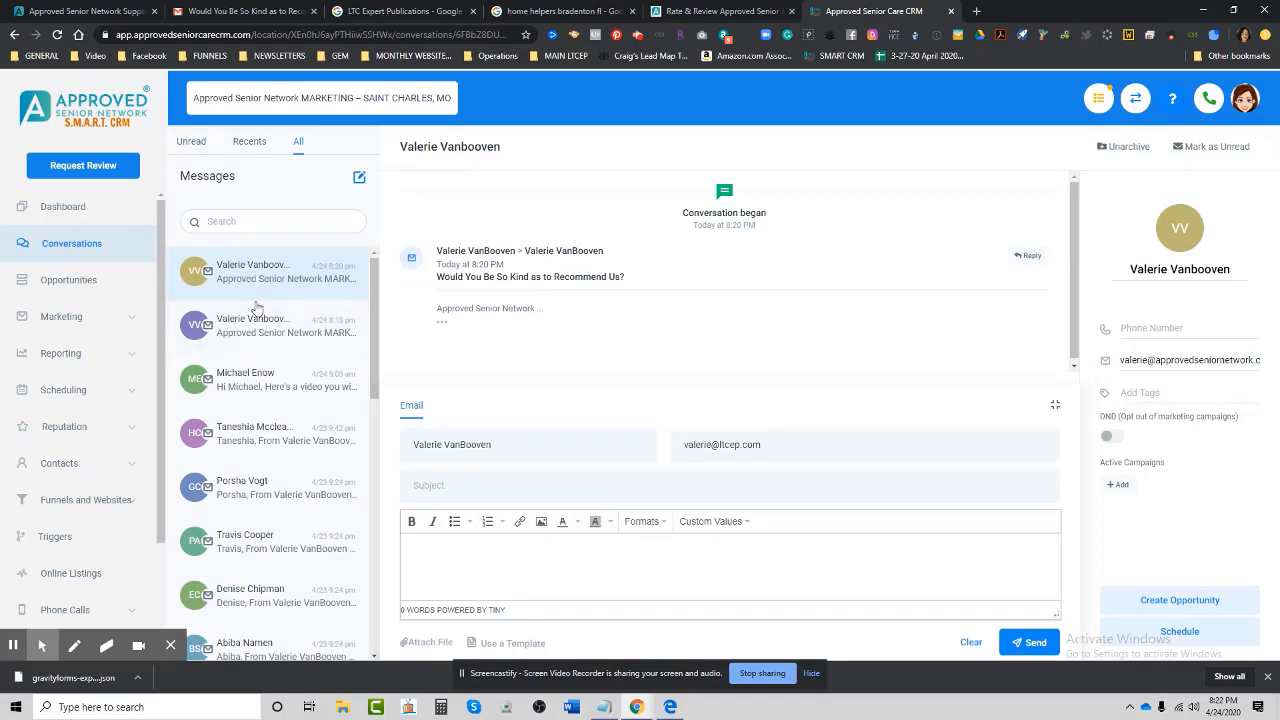
left_click(441, 321)
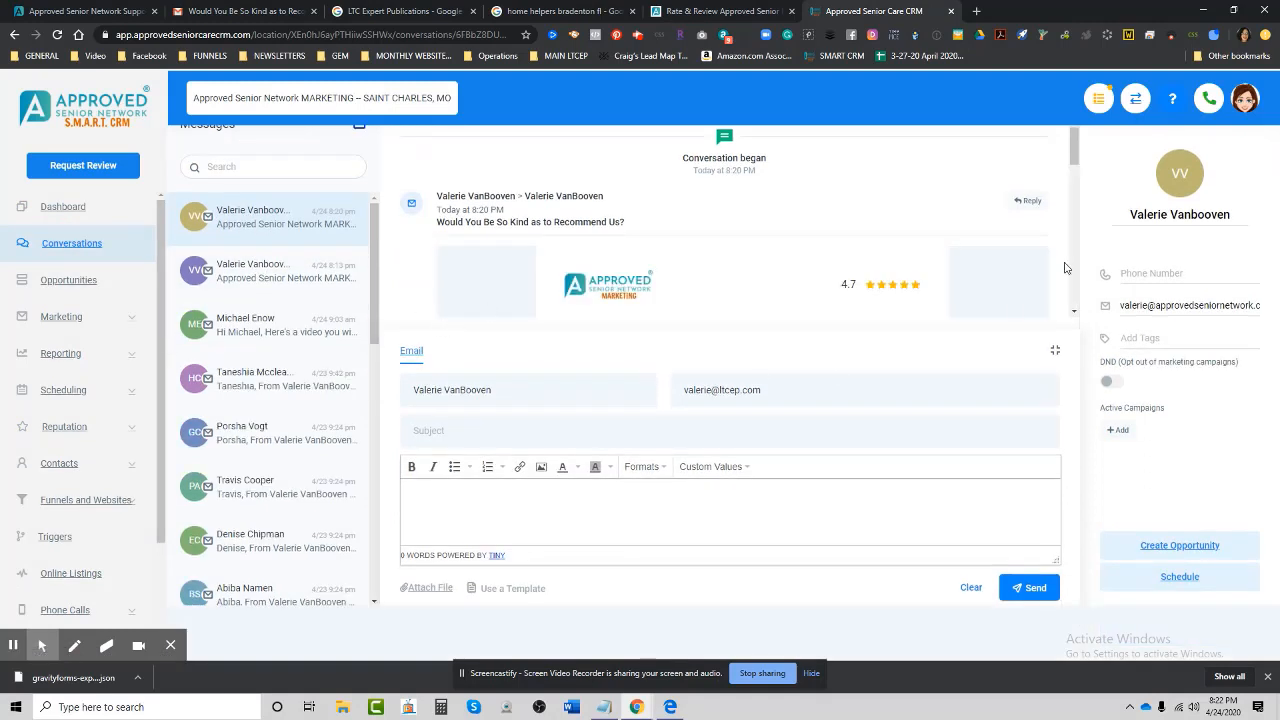
left_click_drag(1074, 150, 1078, 163)
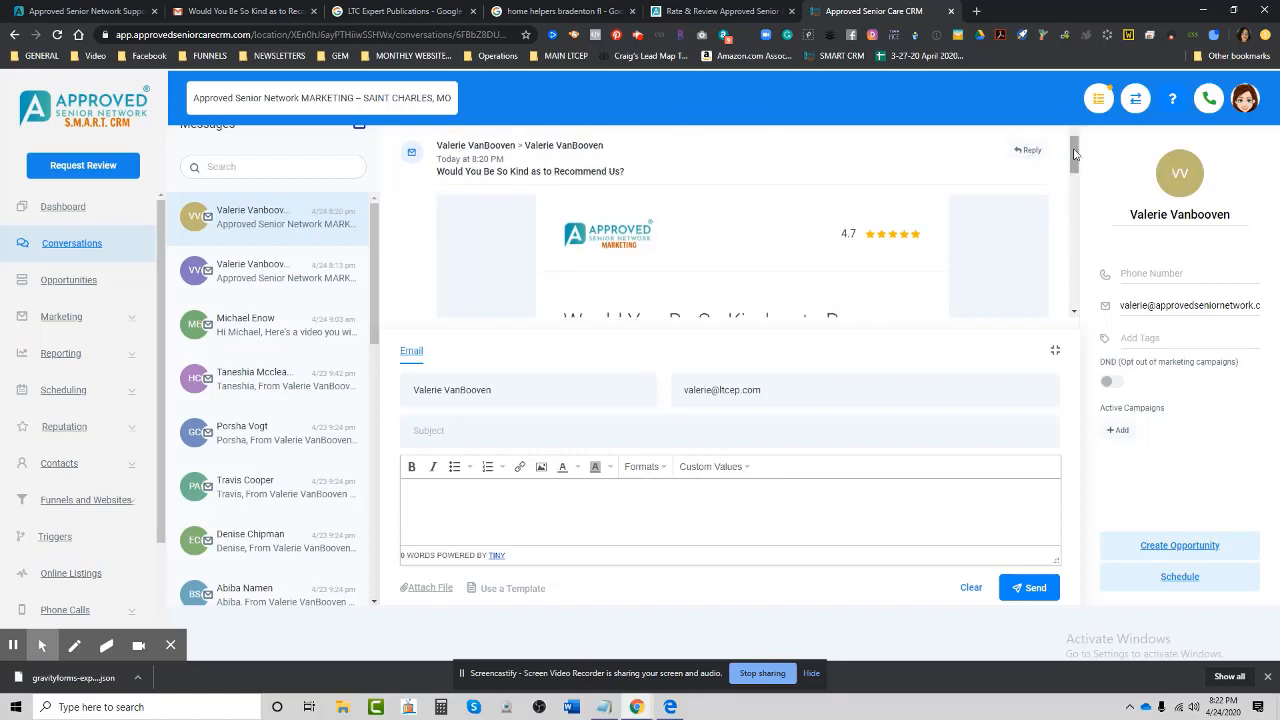
left_click_drag(1074, 150, 1080, 188)
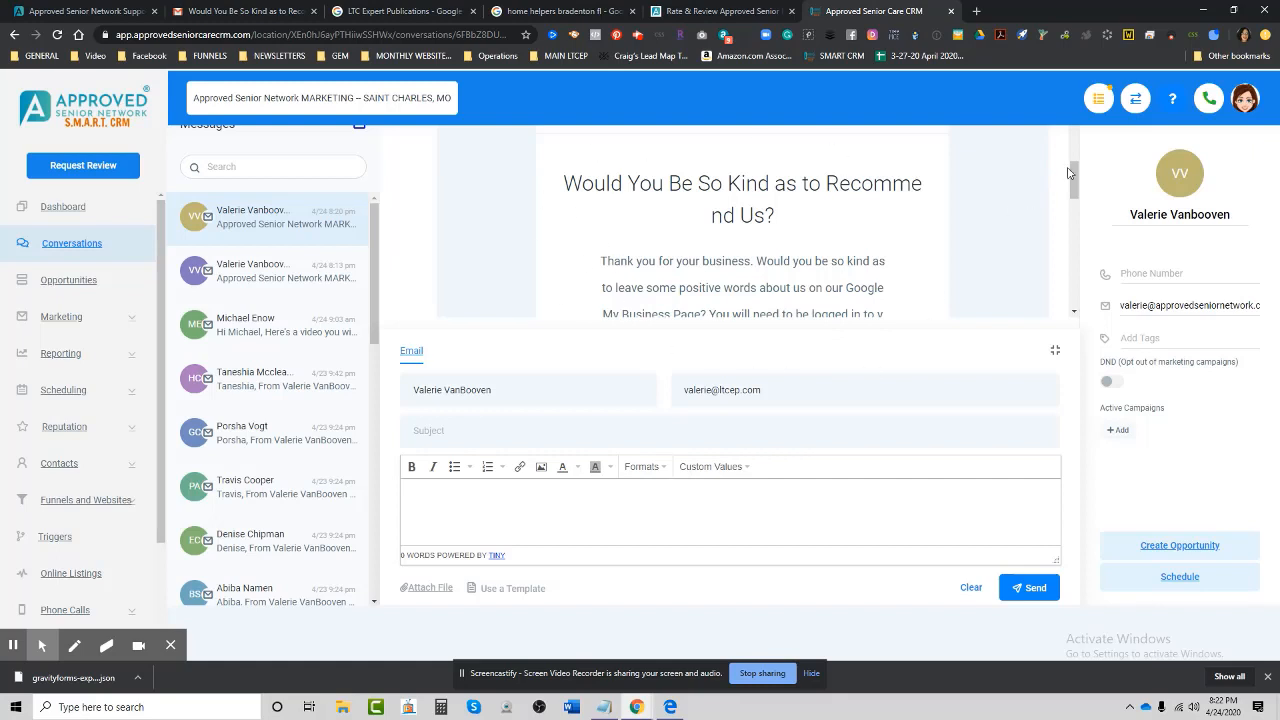
left_click_drag(1074, 172, 1080, 228)
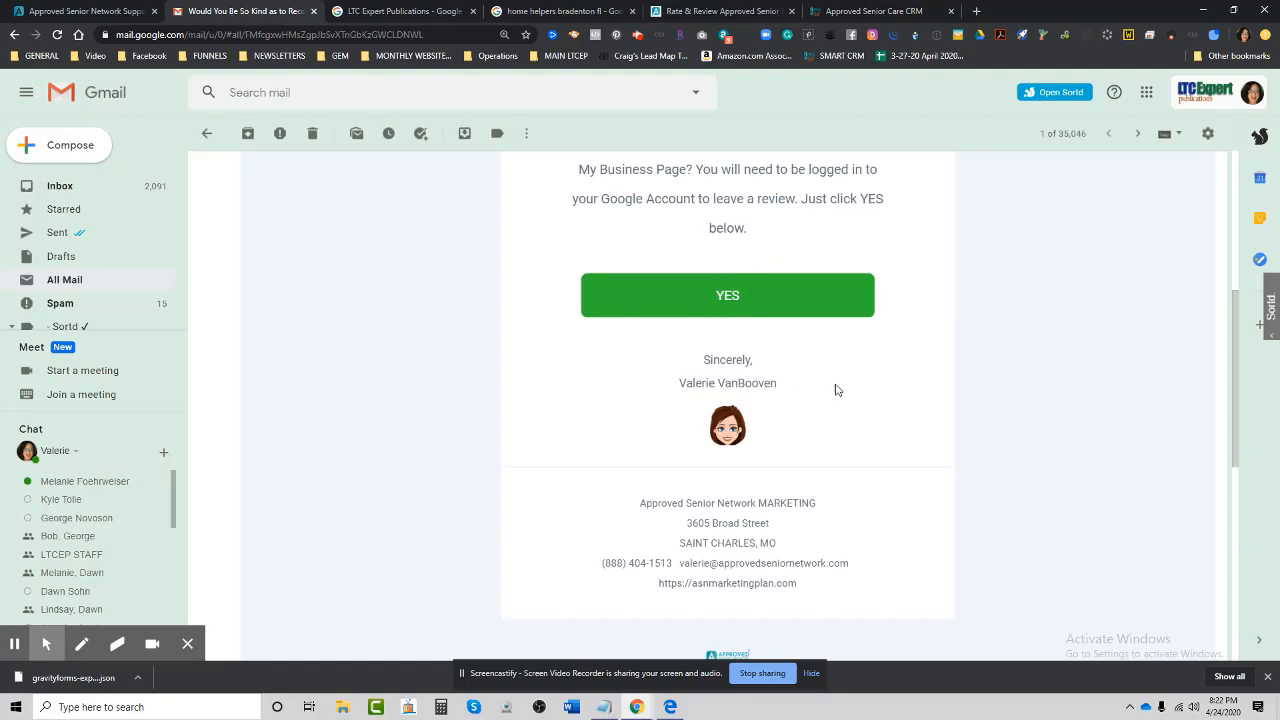
Scroll the received review request email down to its YES link and footer, then return to the CRM tab.
scroll(934, 383, "up", 3)
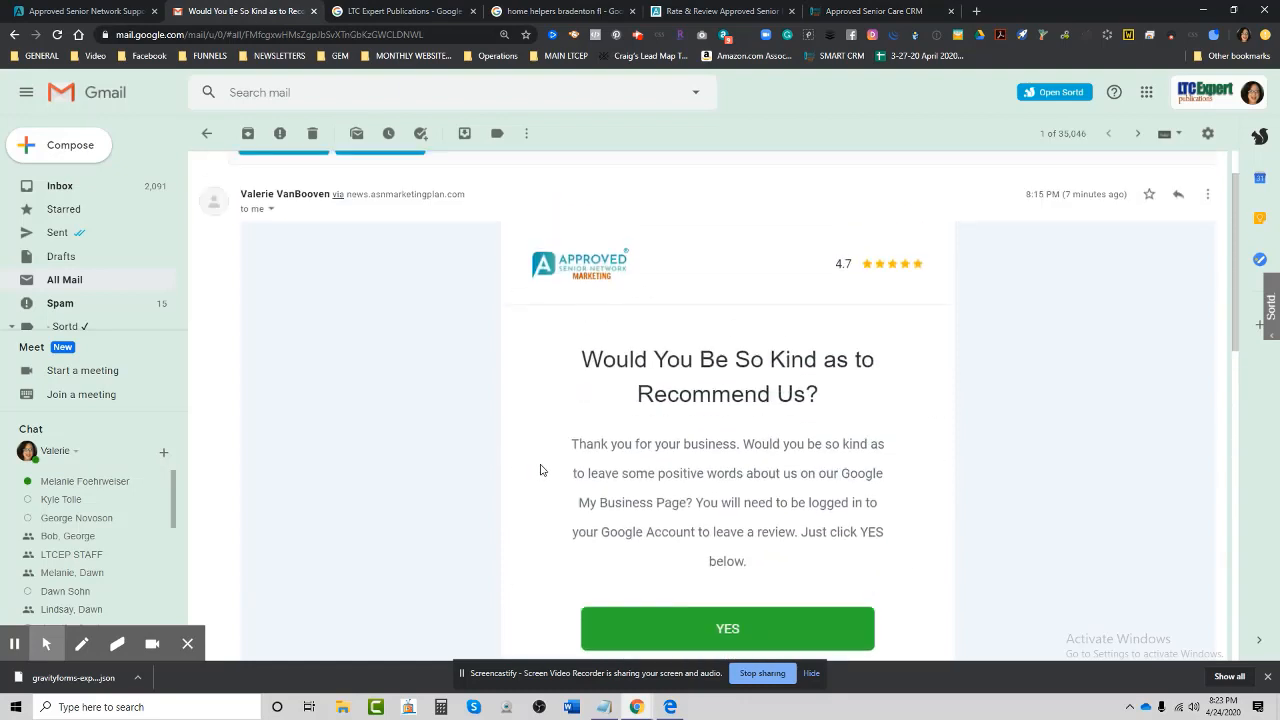
scroll(543, 497, "down", 1)
scroll(542, 497, "down", 1)
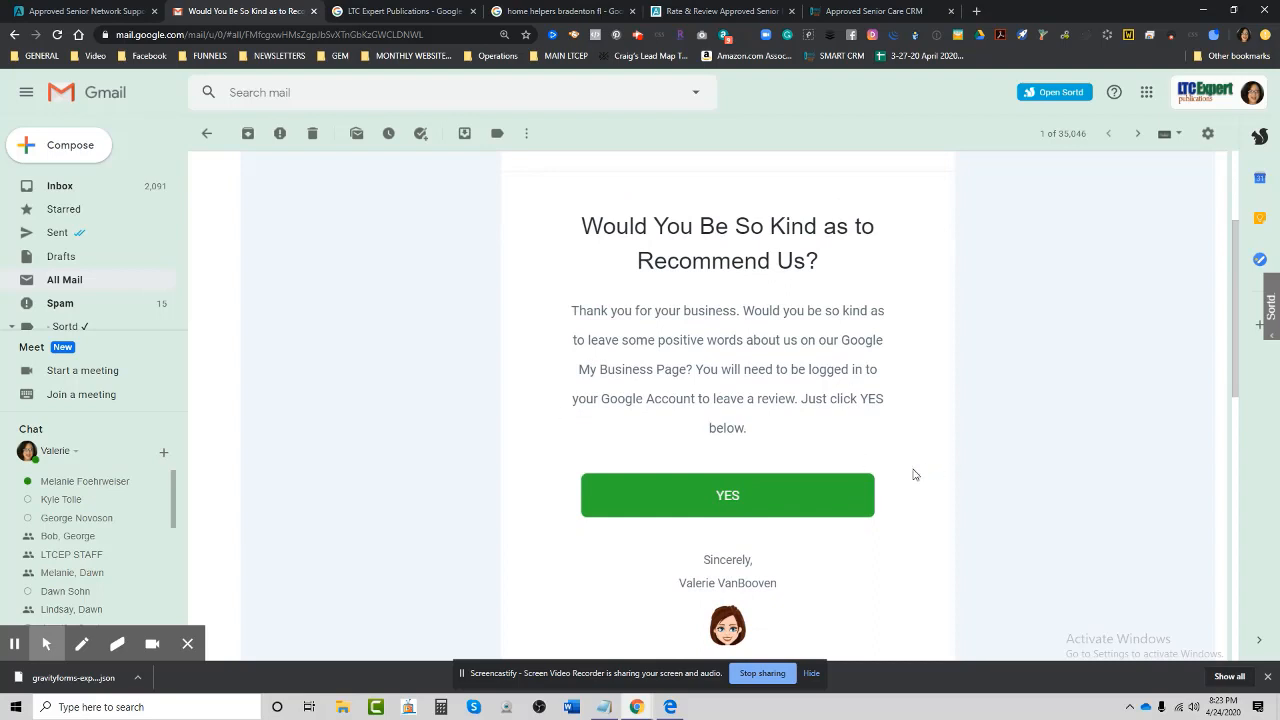
scroll(914, 472, "down", 3)
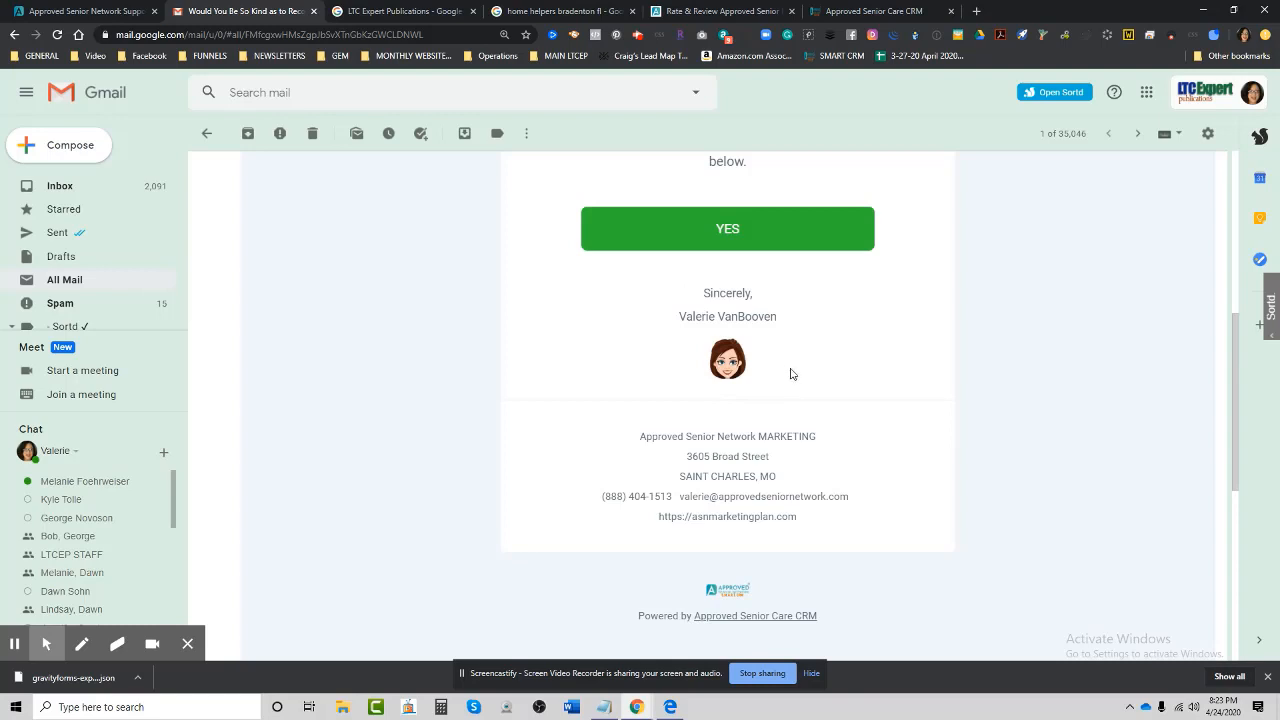
left_click(838, 12)
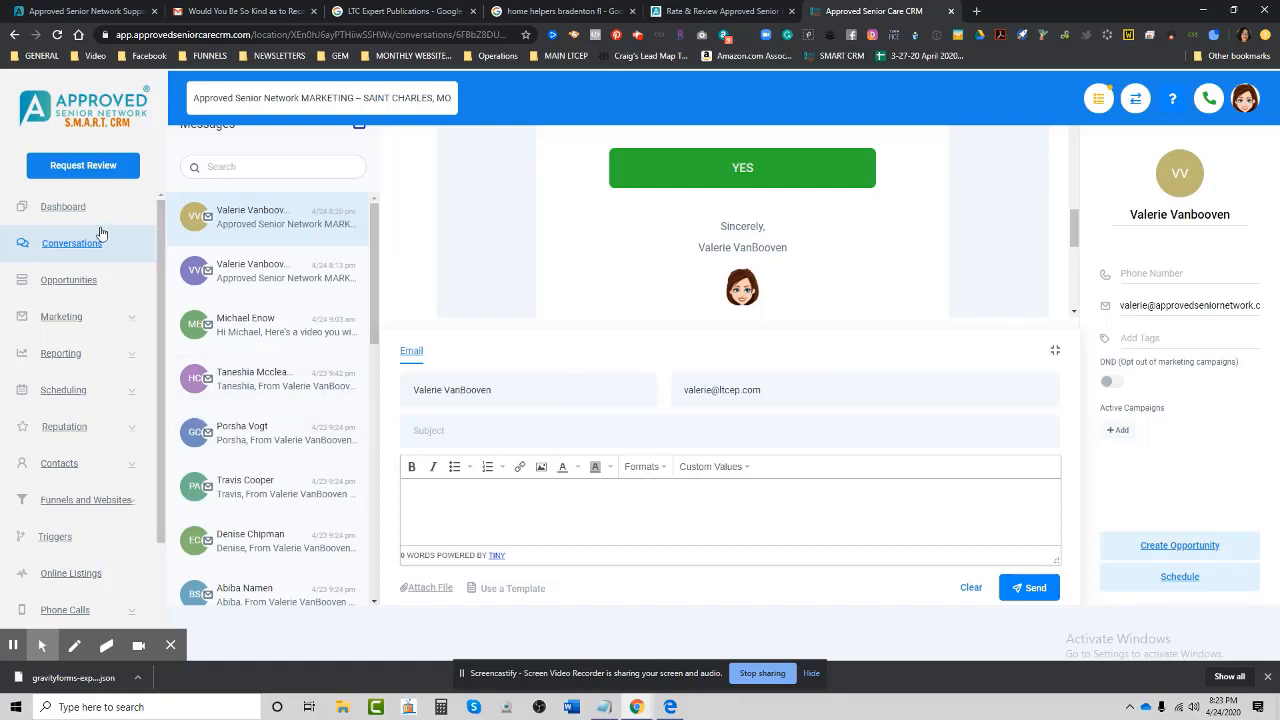
Review the 'Will you review us' Email settings form, then switch to the website's write-a-review page.
scroll(114, 500, "down", 2)
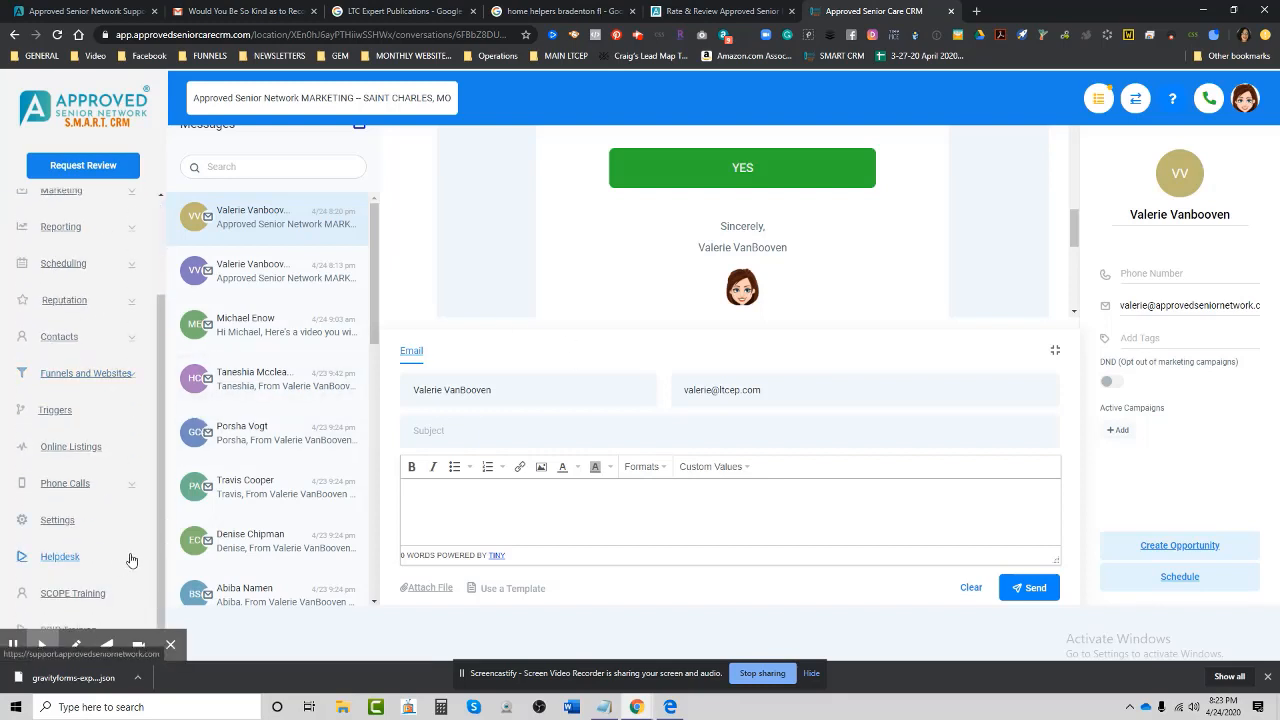
left_click(57, 520)
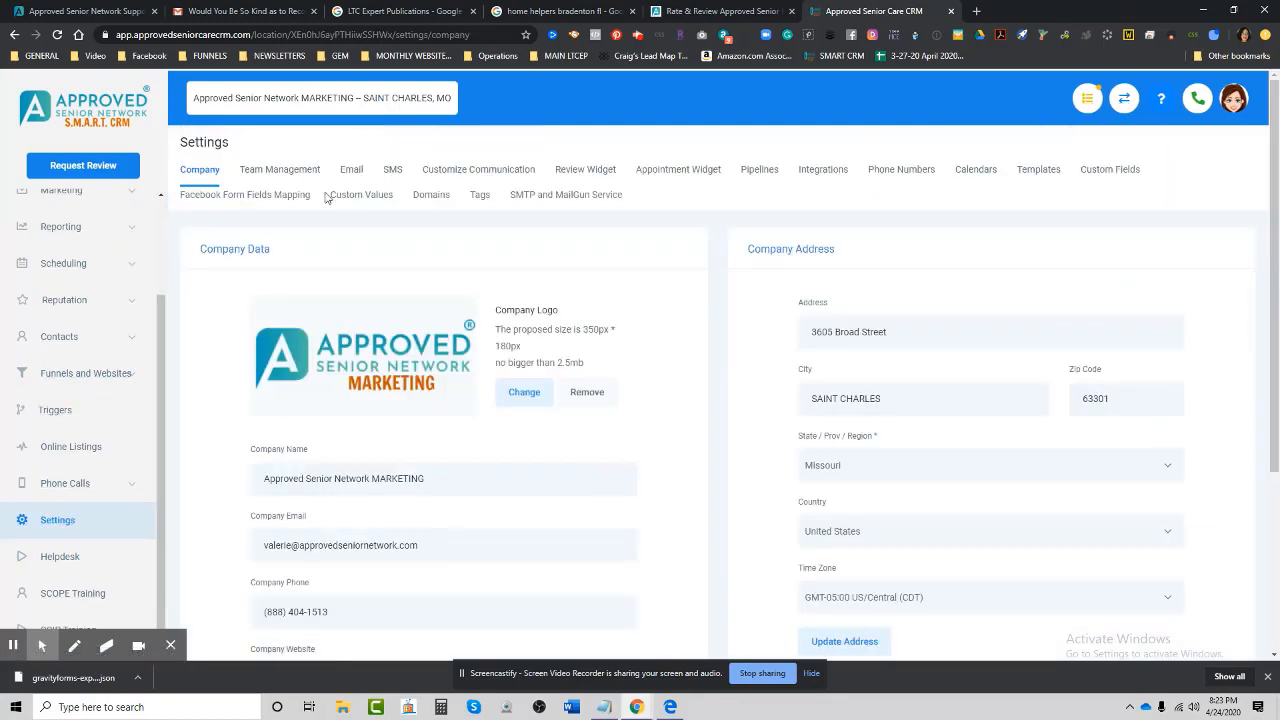
left_click(351, 169)
scroll(855, 510, "down", 1)
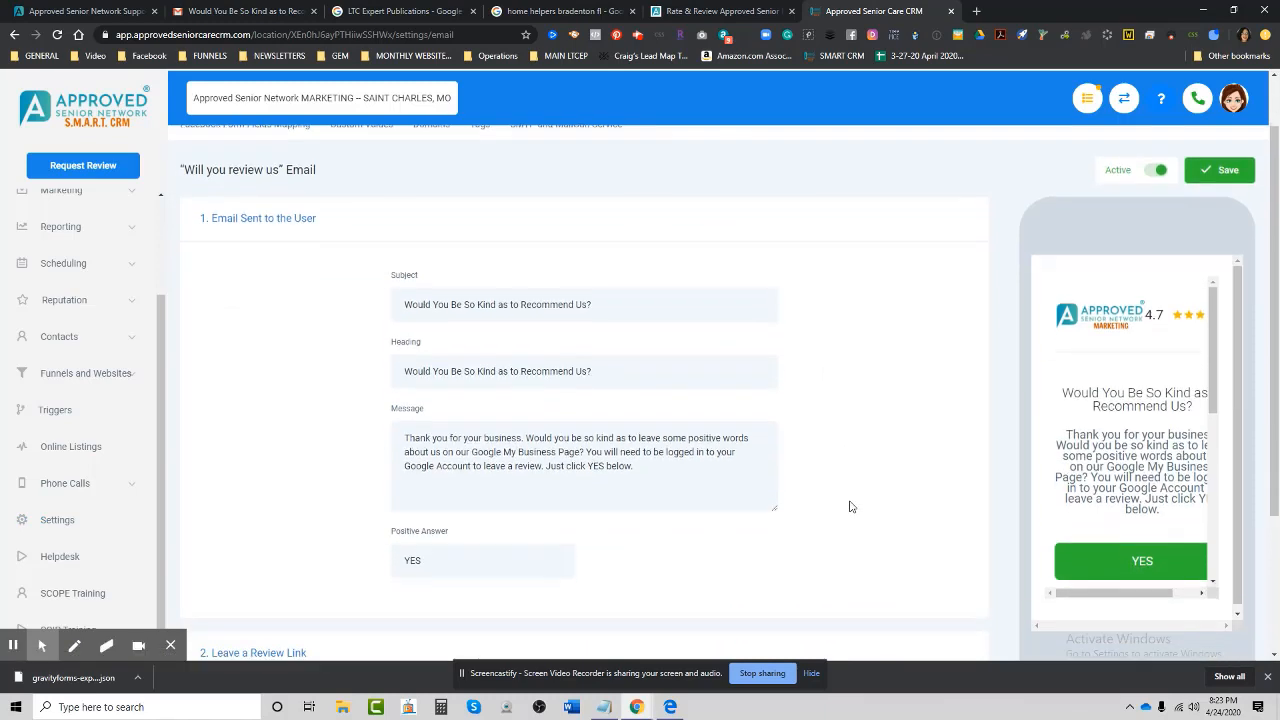
scroll(850, 507, "down", 1)
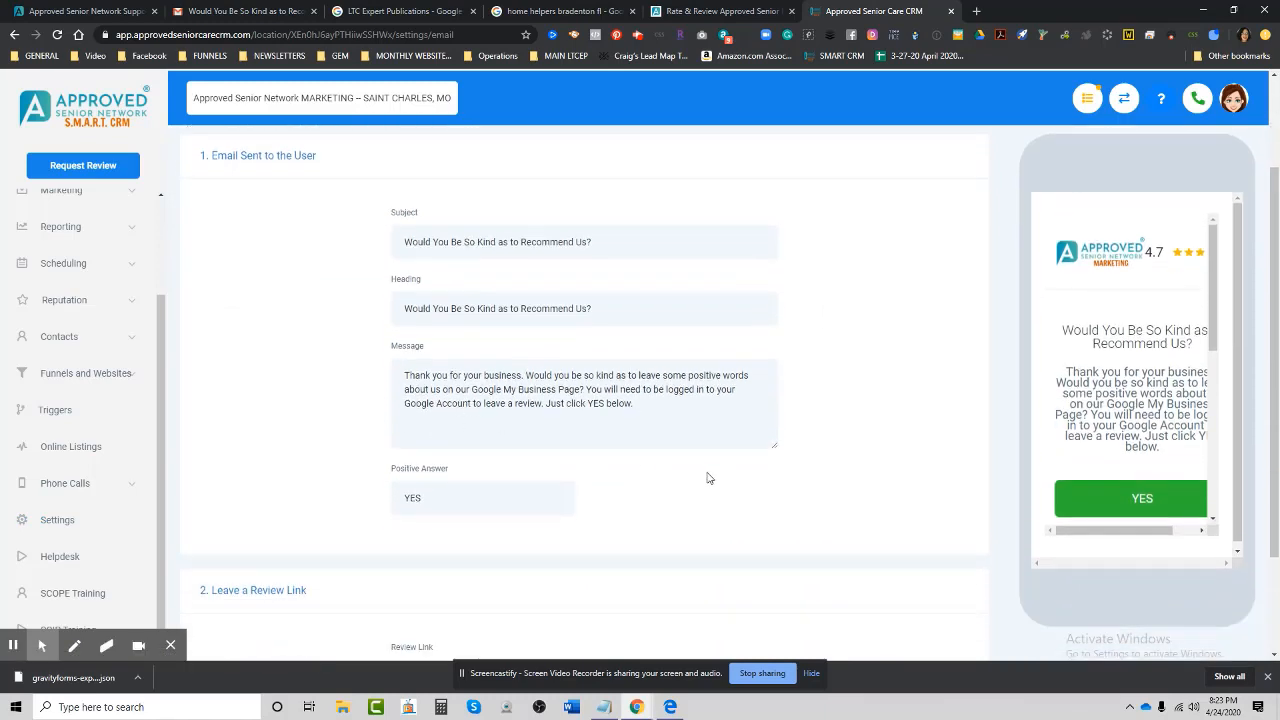
left_click(692, 14)
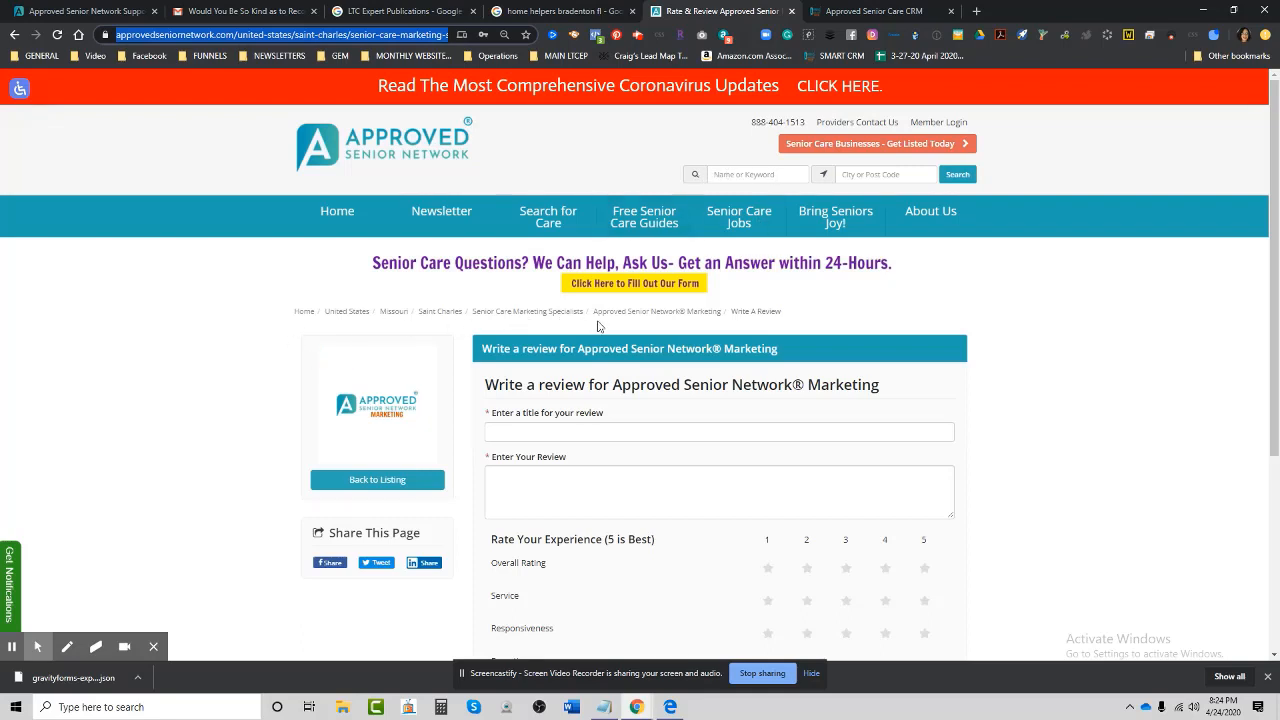
Go back to the Approved Senior Network business listing and scroll through it.
left_click(362, 480)
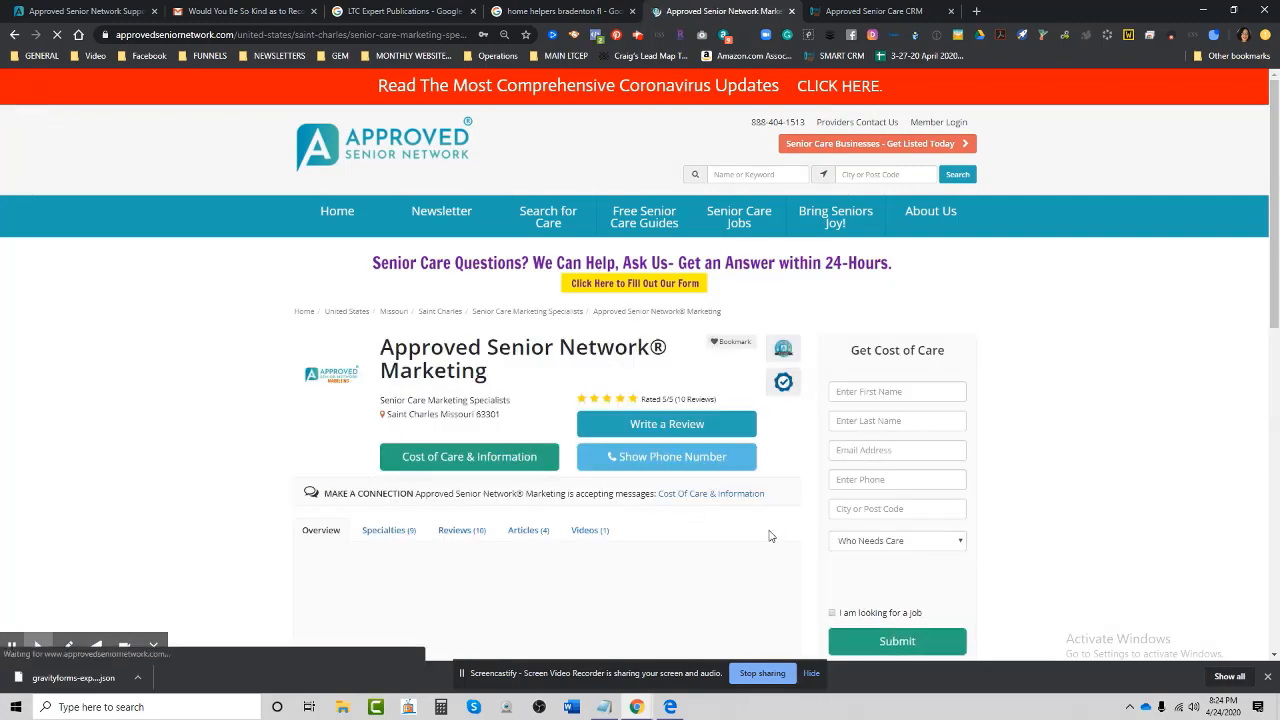
scroll(766, 531, "down", 1)
scroll(761, 537, "down", 6)
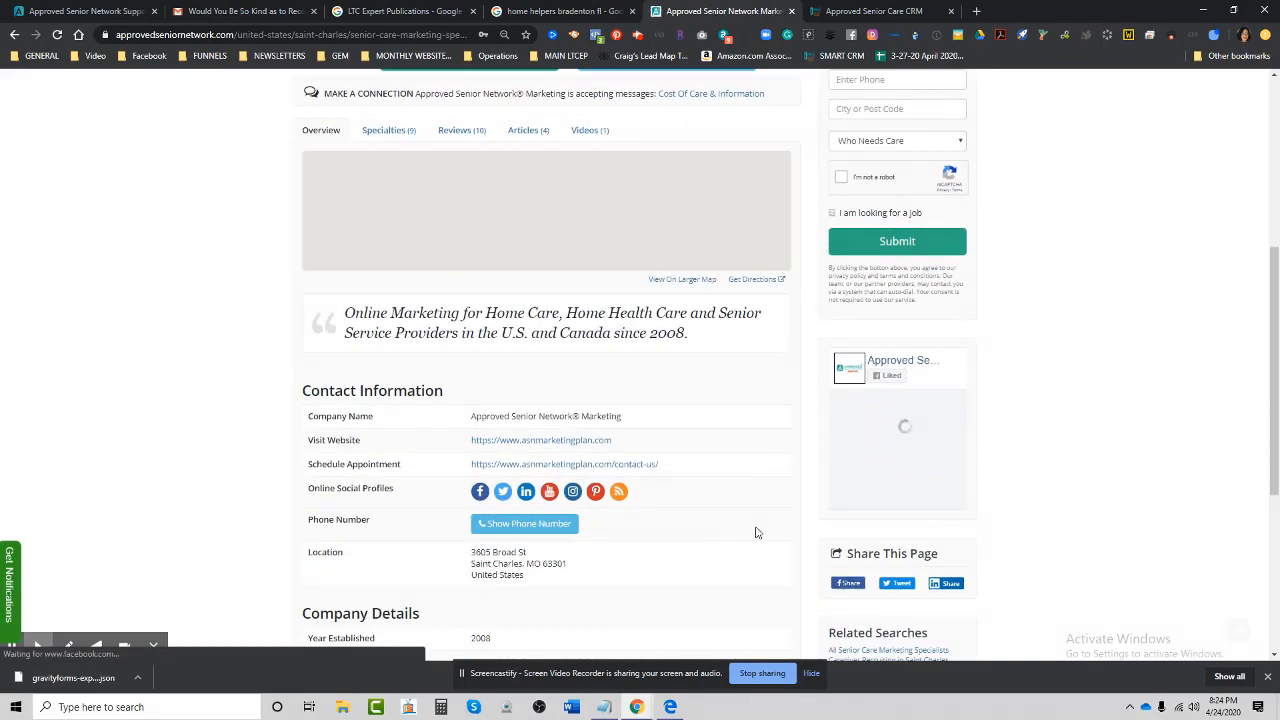
scroll(755, 527, "up", 7)
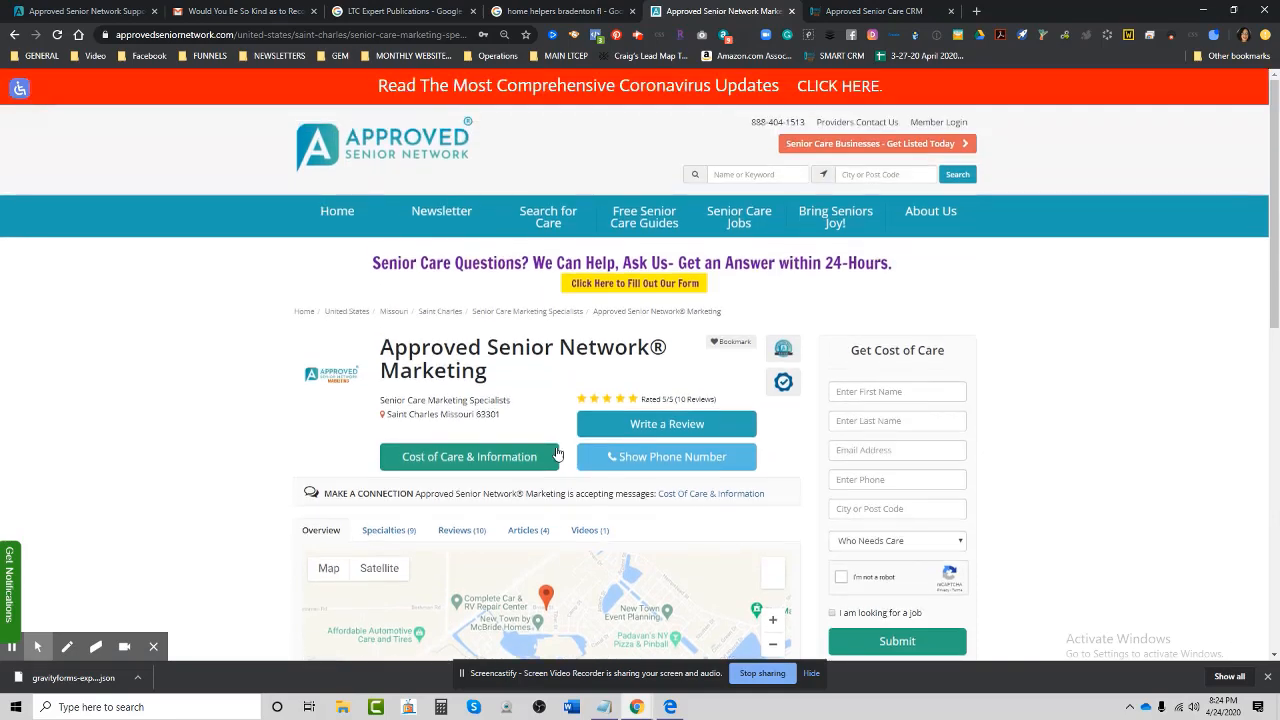
Reopen the Write a Review form, select its full web address, and return to the CRM email settings.
left_click(666, 423)
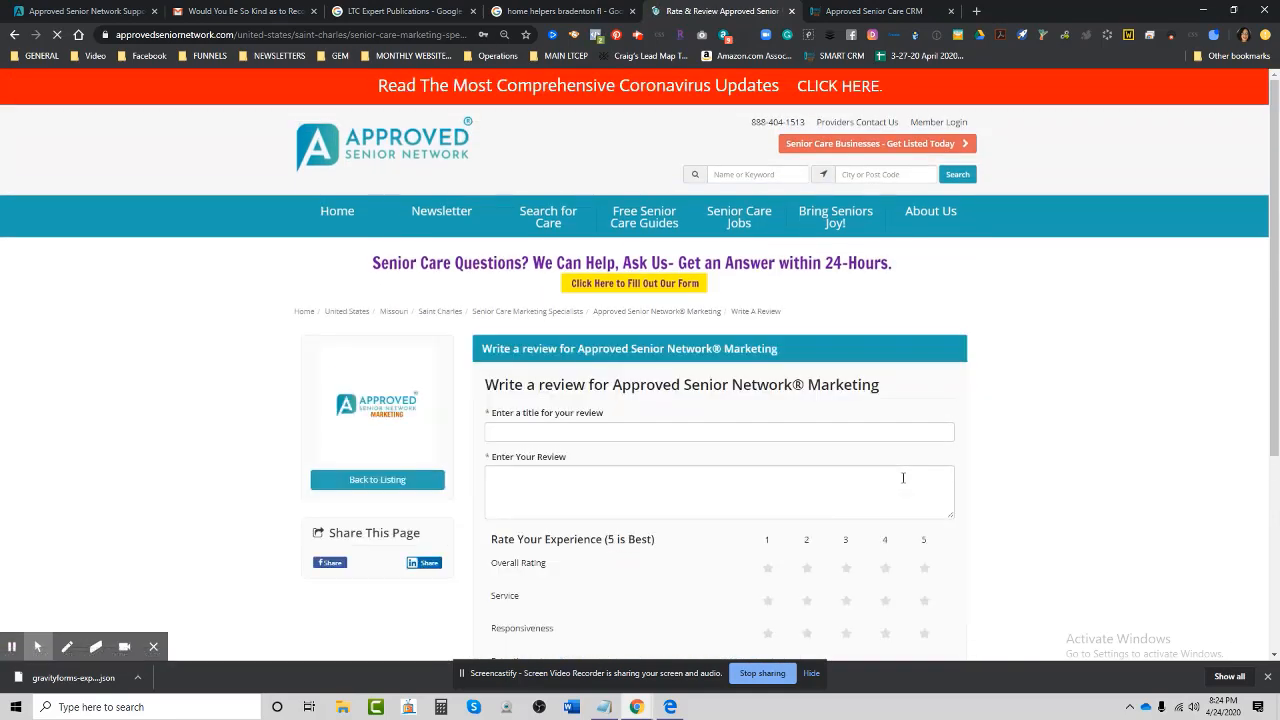
scroll(1088, 514, "down", 3)
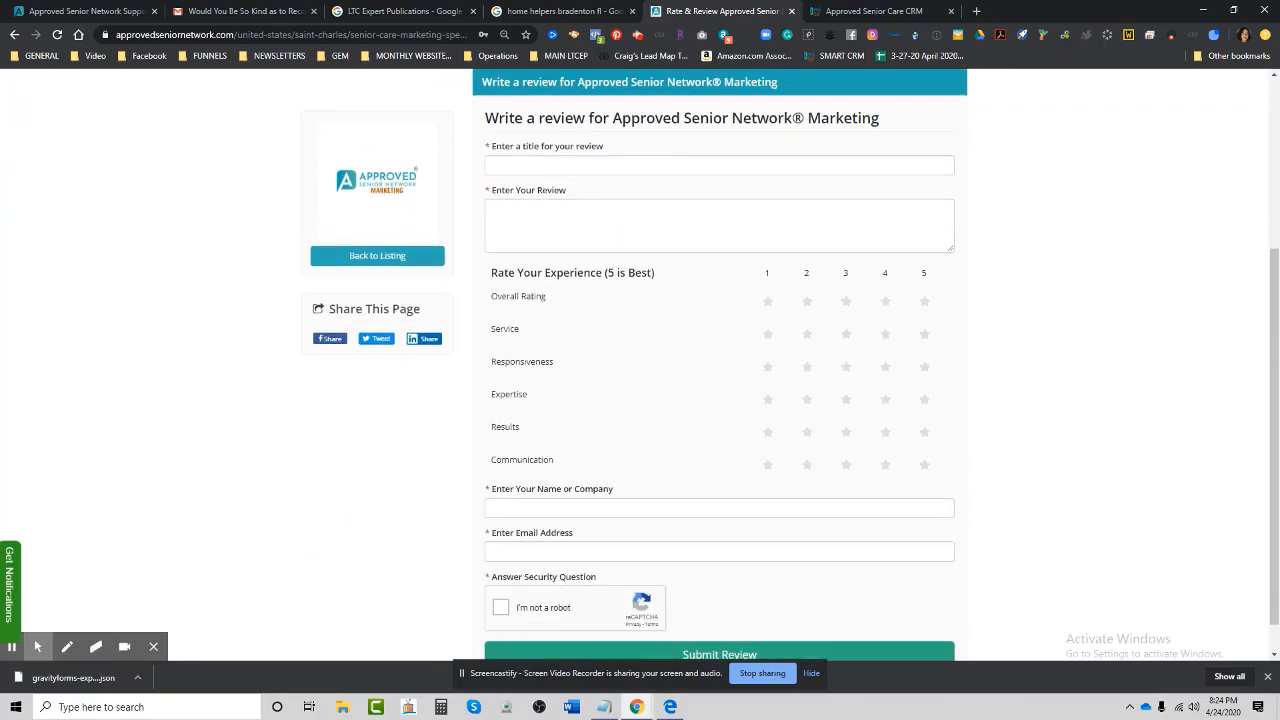
scroll(1088, 514, "up", 2)
scroll(1088, 514, "up", 1)
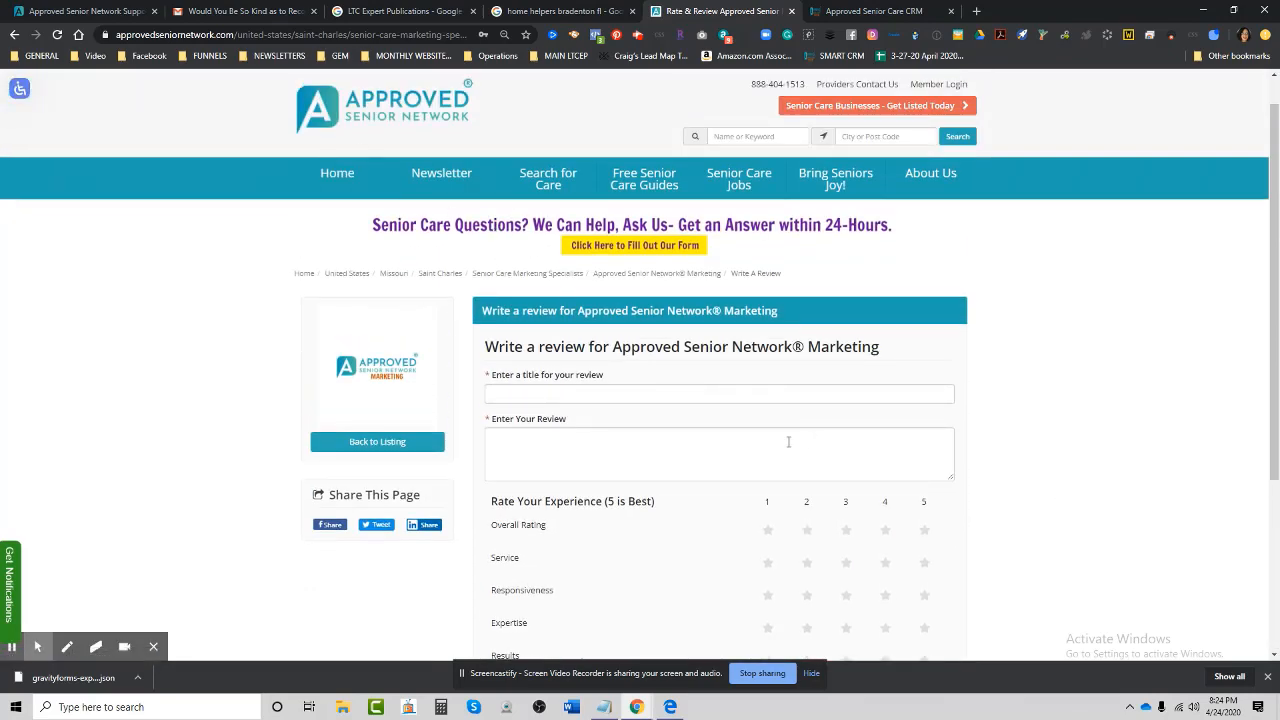
left_click(278, 36)
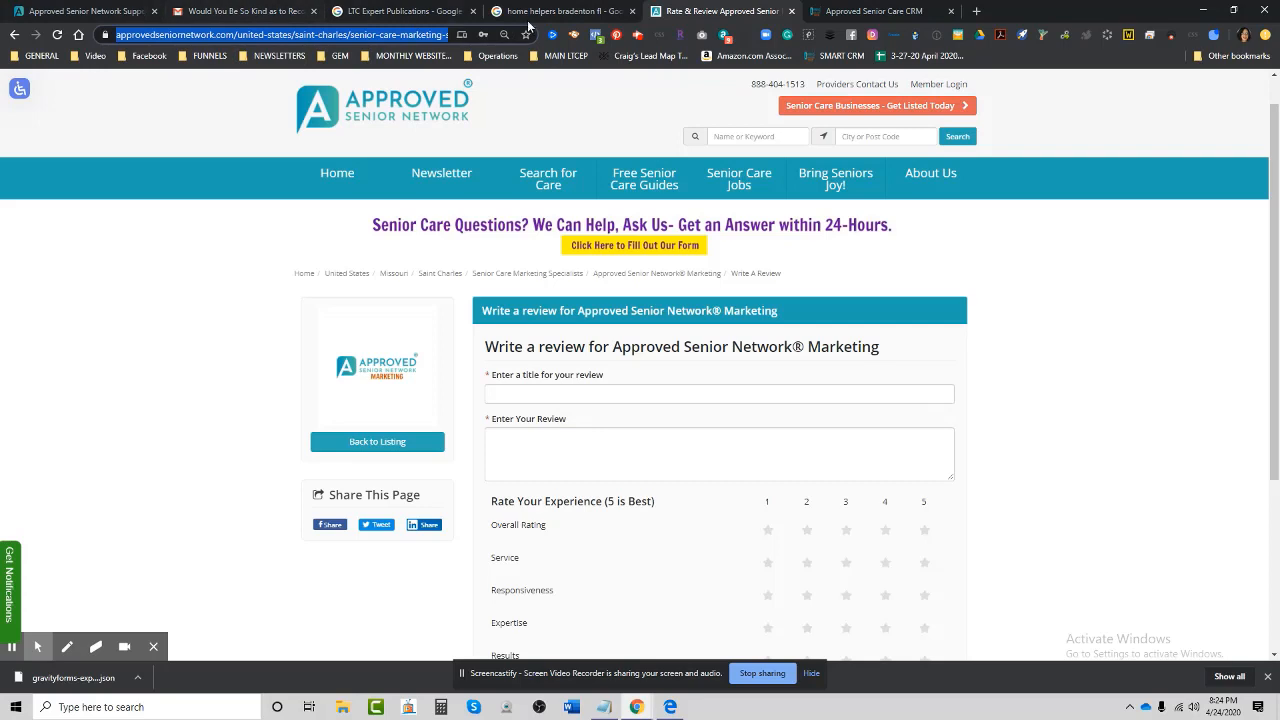
left_click(843, 10)
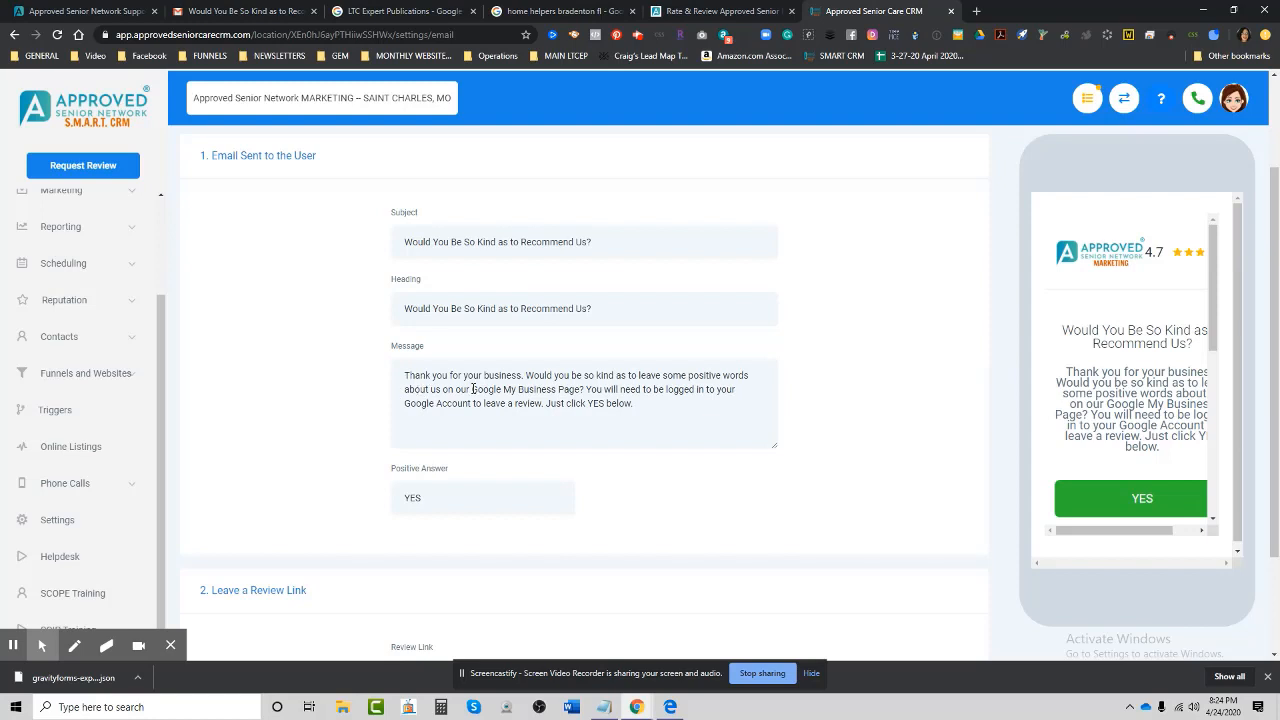
Replace 'Google My Business' with 'Approved Senior Network' and delete the Google Account login sentence.
left_click_drag(473, 389, 557, 390)
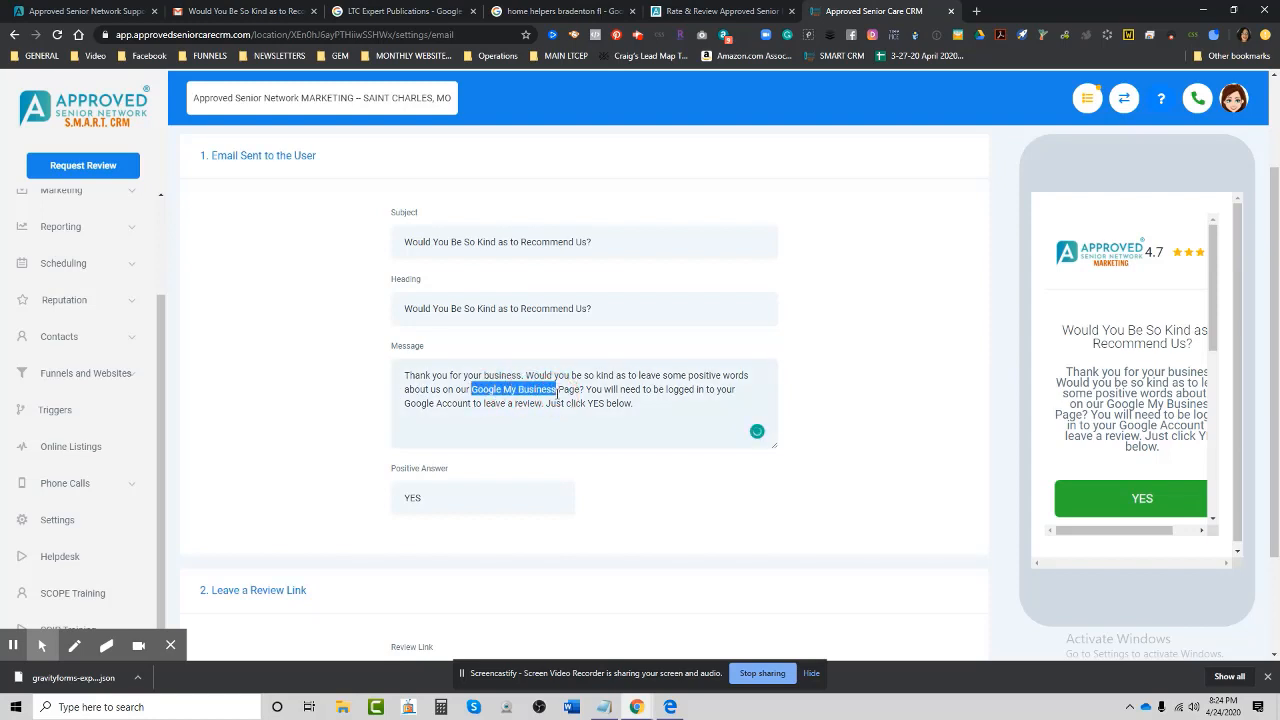
type("Approved")
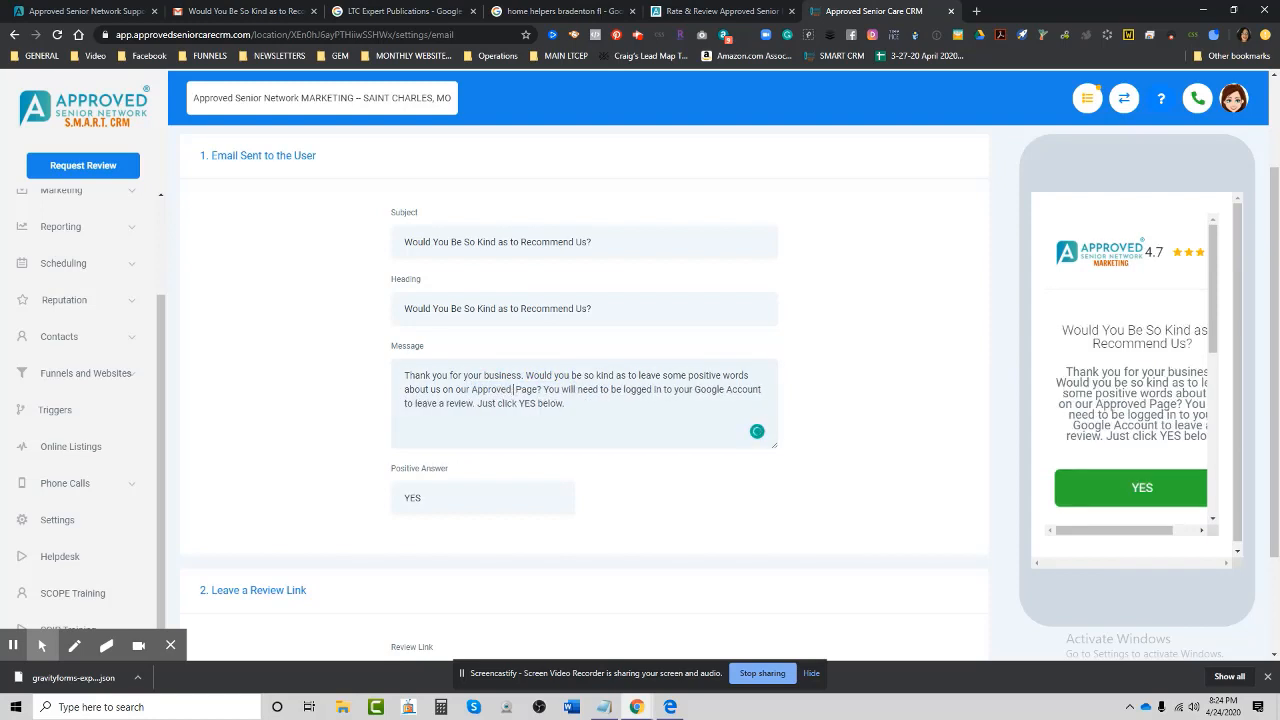
type(" Senior Netw")
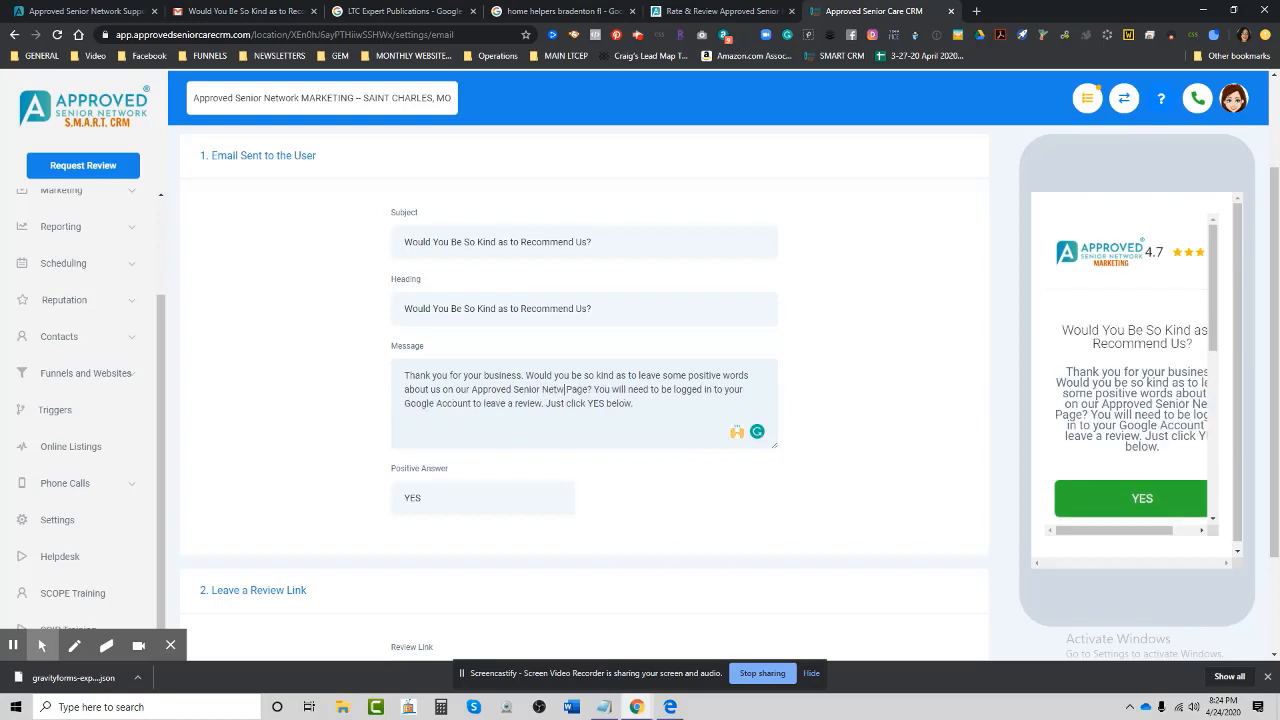
type("ork")
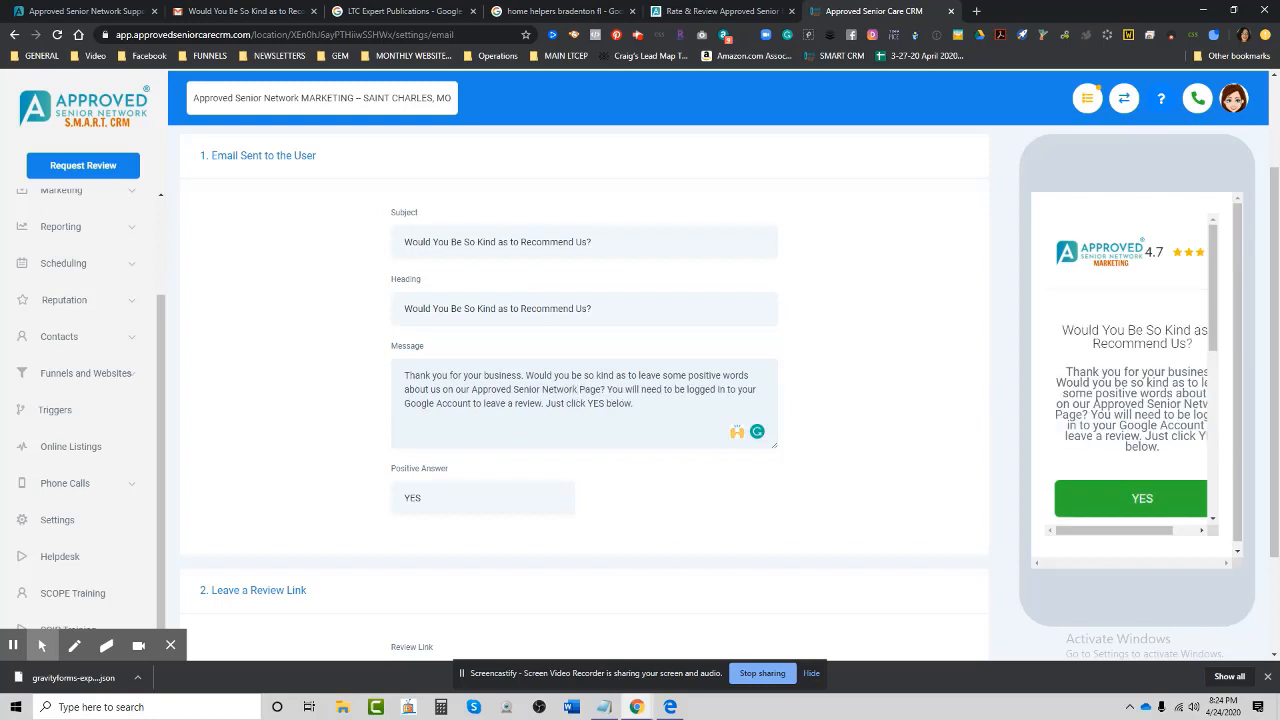
left_click(611, 391)
left_click_drag(607, 389, 546, 405)
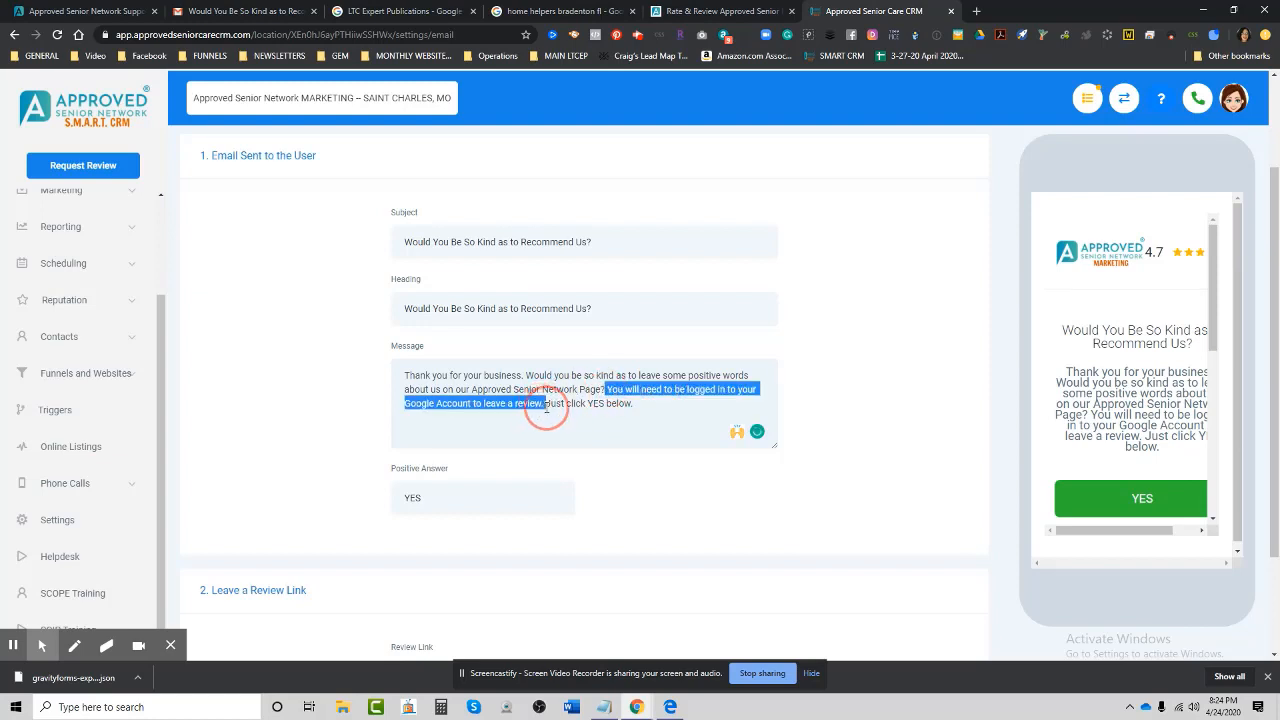
key("BackSpace")
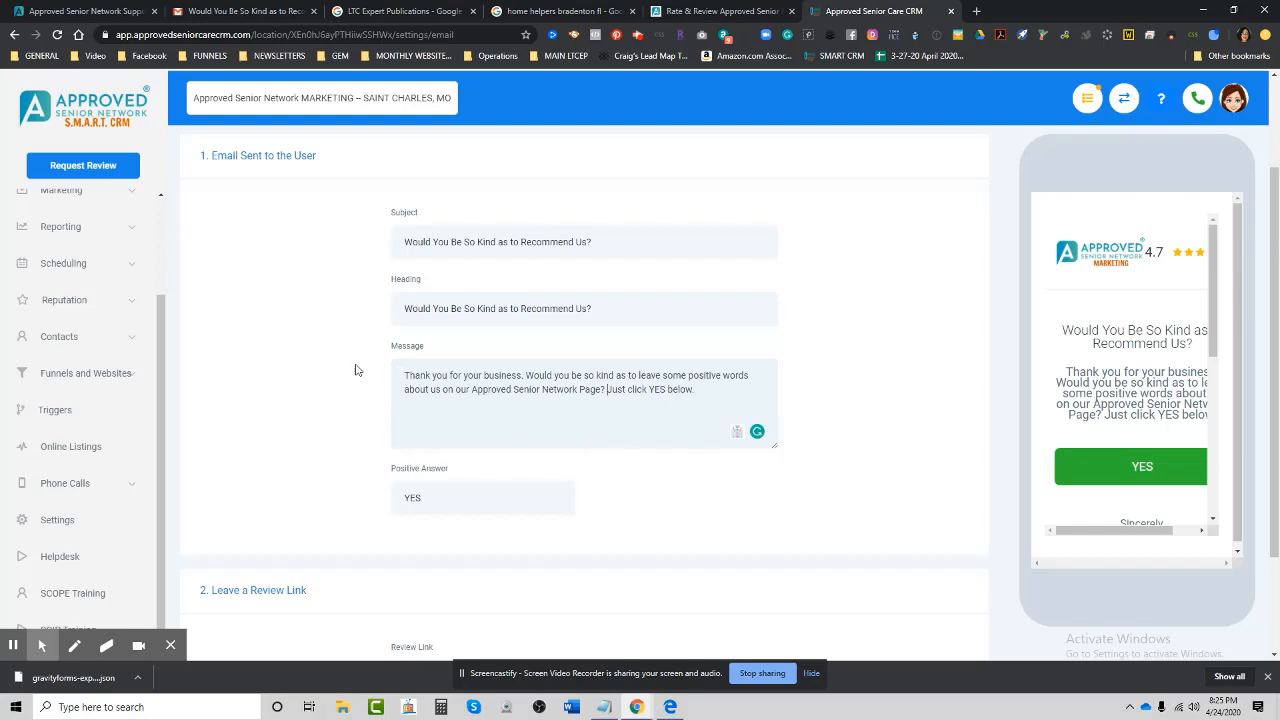
Paste the write-a-review URL over the old Review Link and save the email settings.
scroll(757, 300, "down", 2)
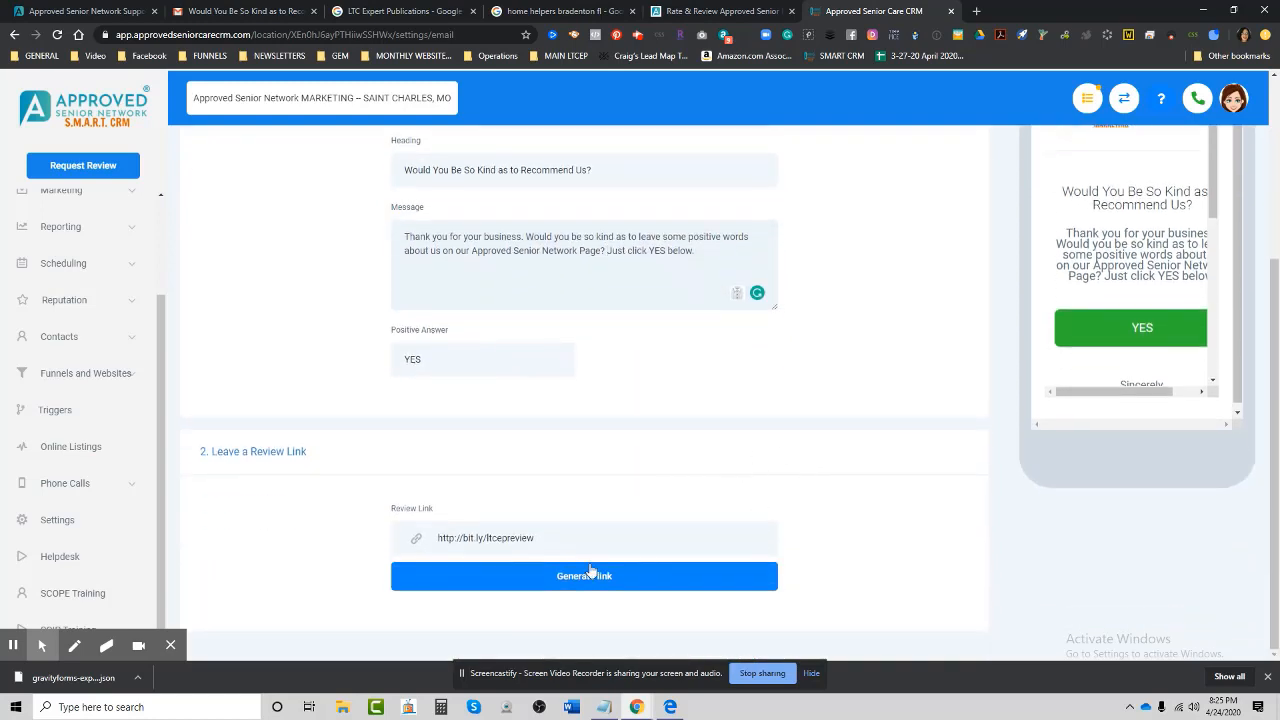
left_click_drag(563, 538, 391, 524)
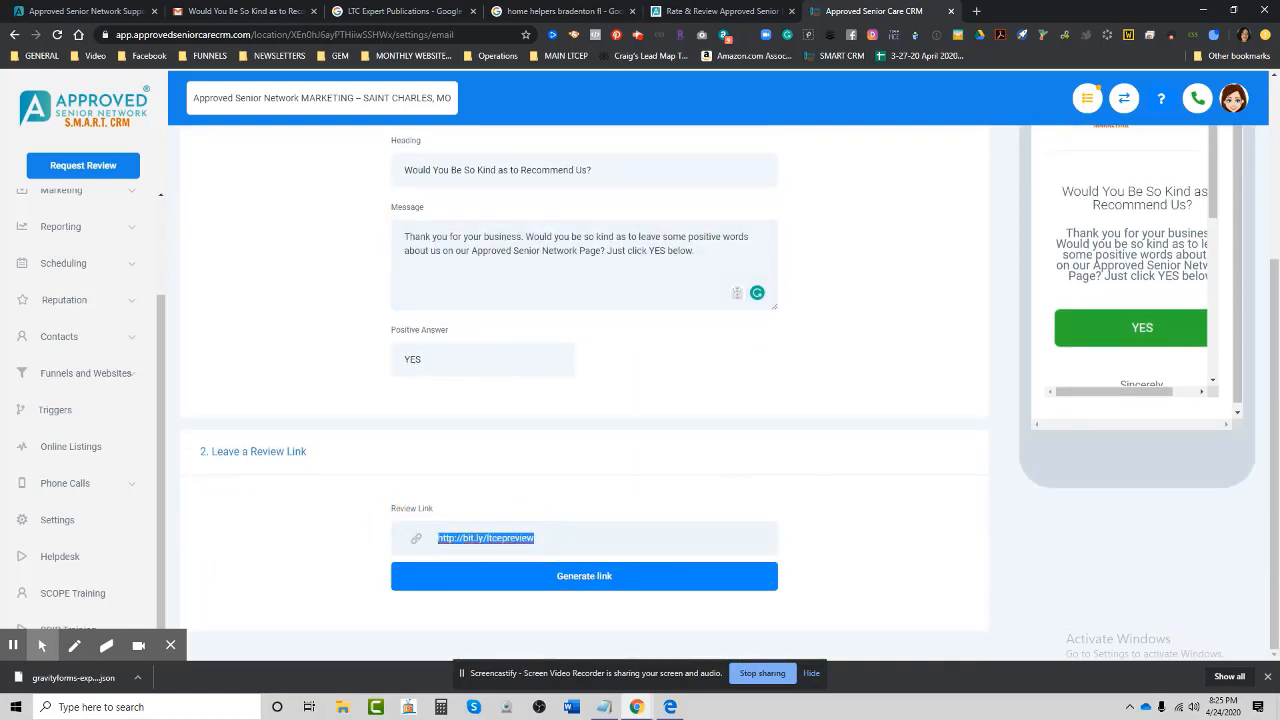
key("ctrl+v")
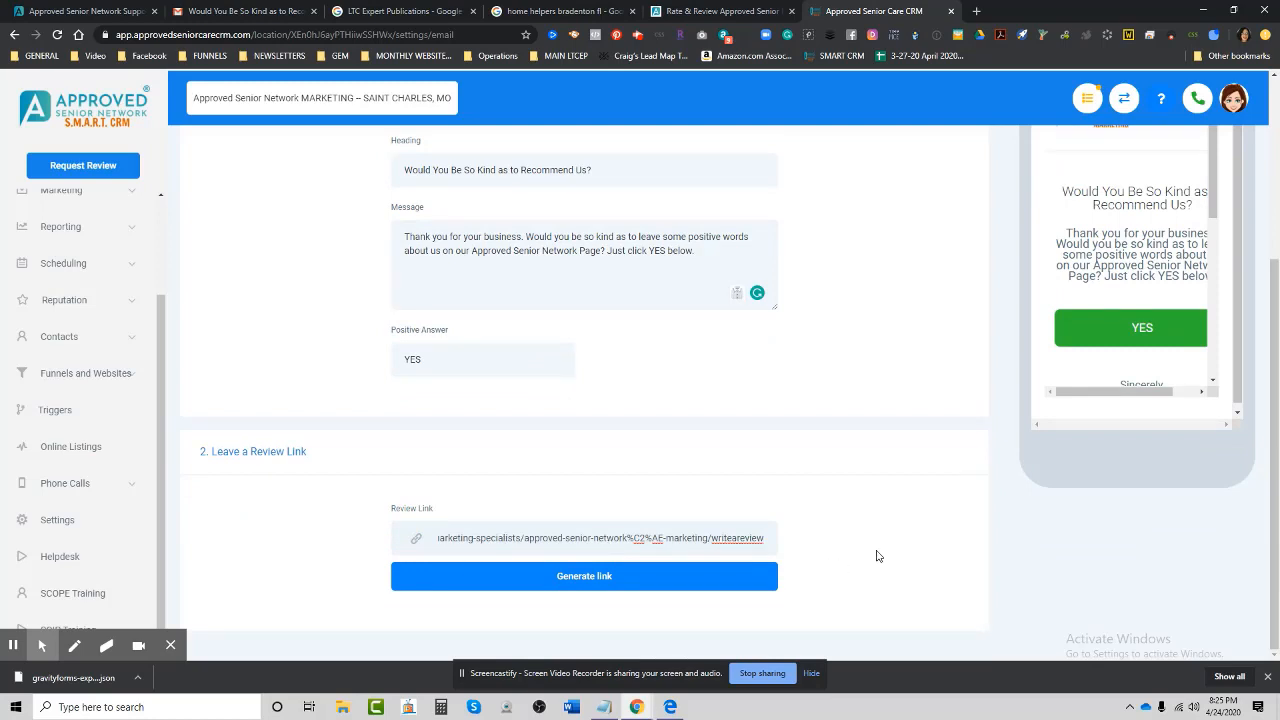
scroll(877, 554, "up", 4)
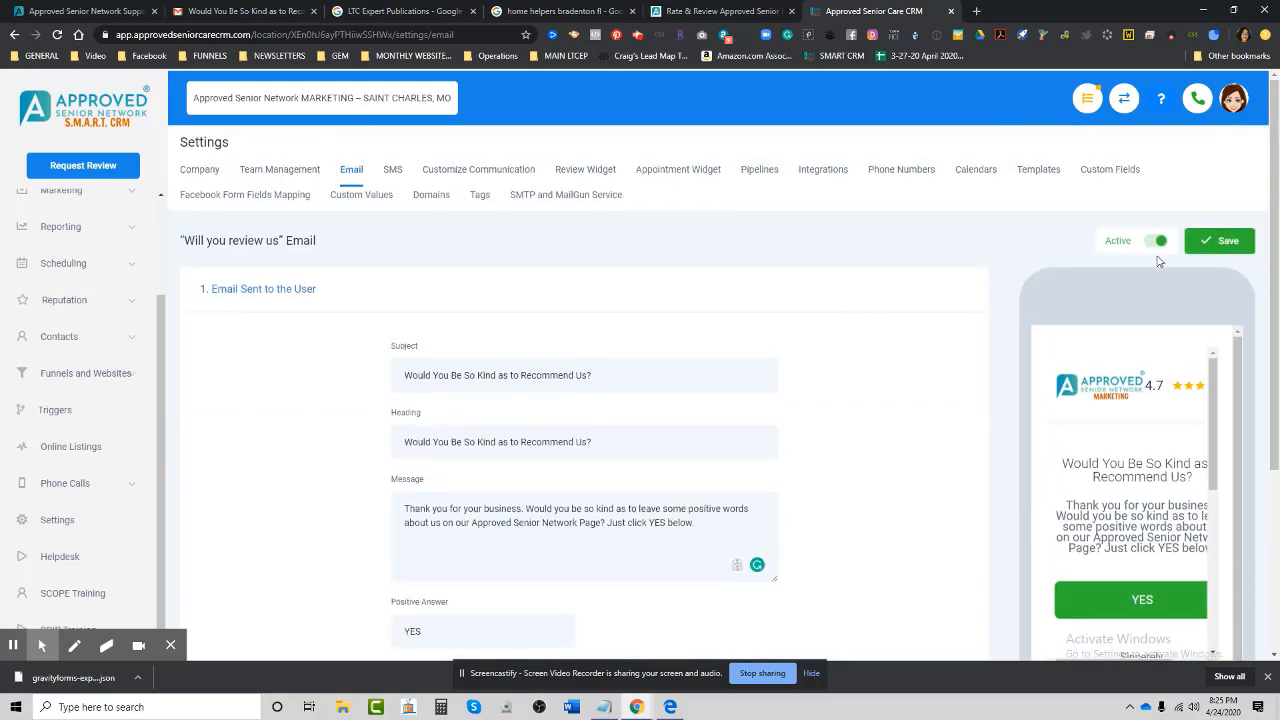
left_click(1222, 250)
Send a review invite from Request Review, entering the customer's name and e-mail address.
left_click(70, 168)
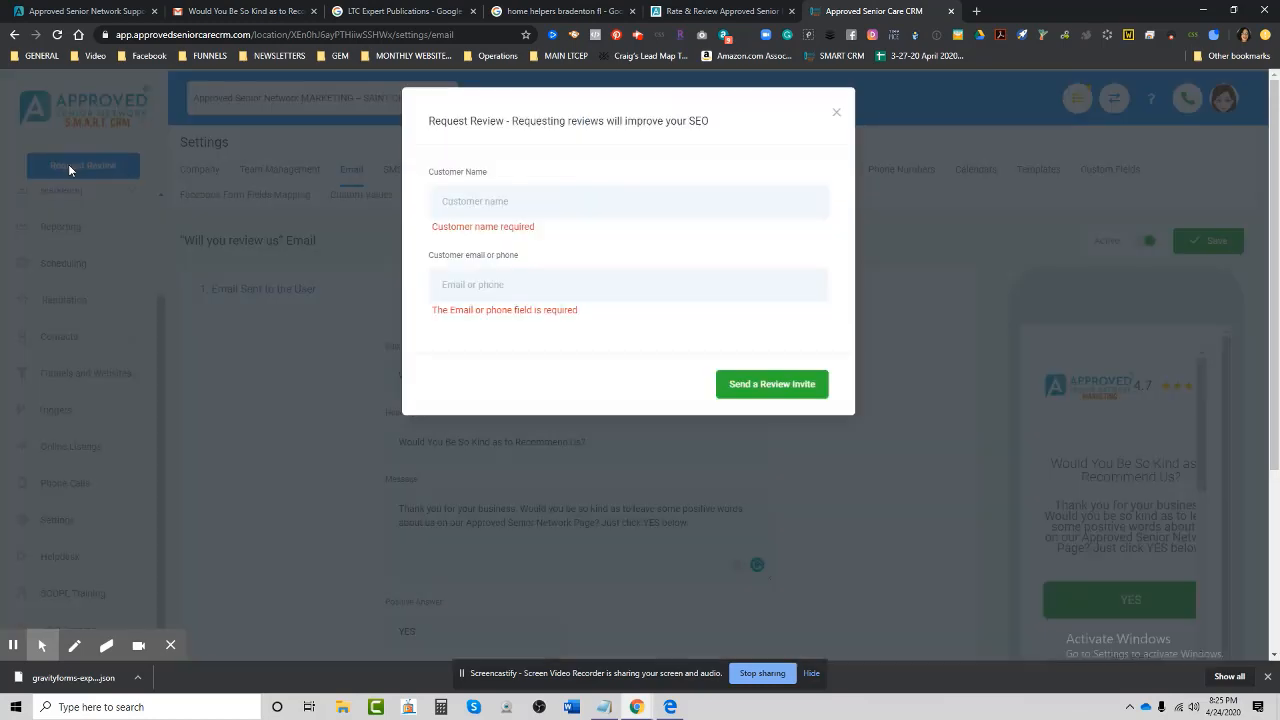
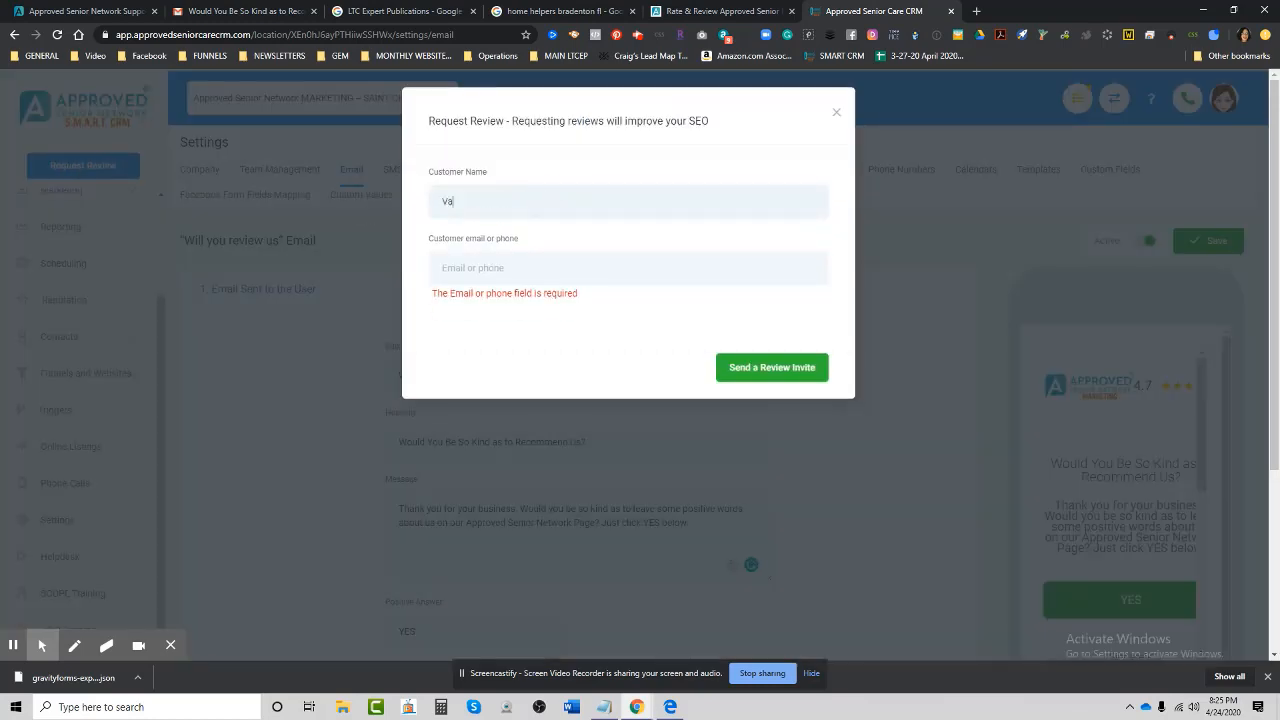
left_click(447, 268)
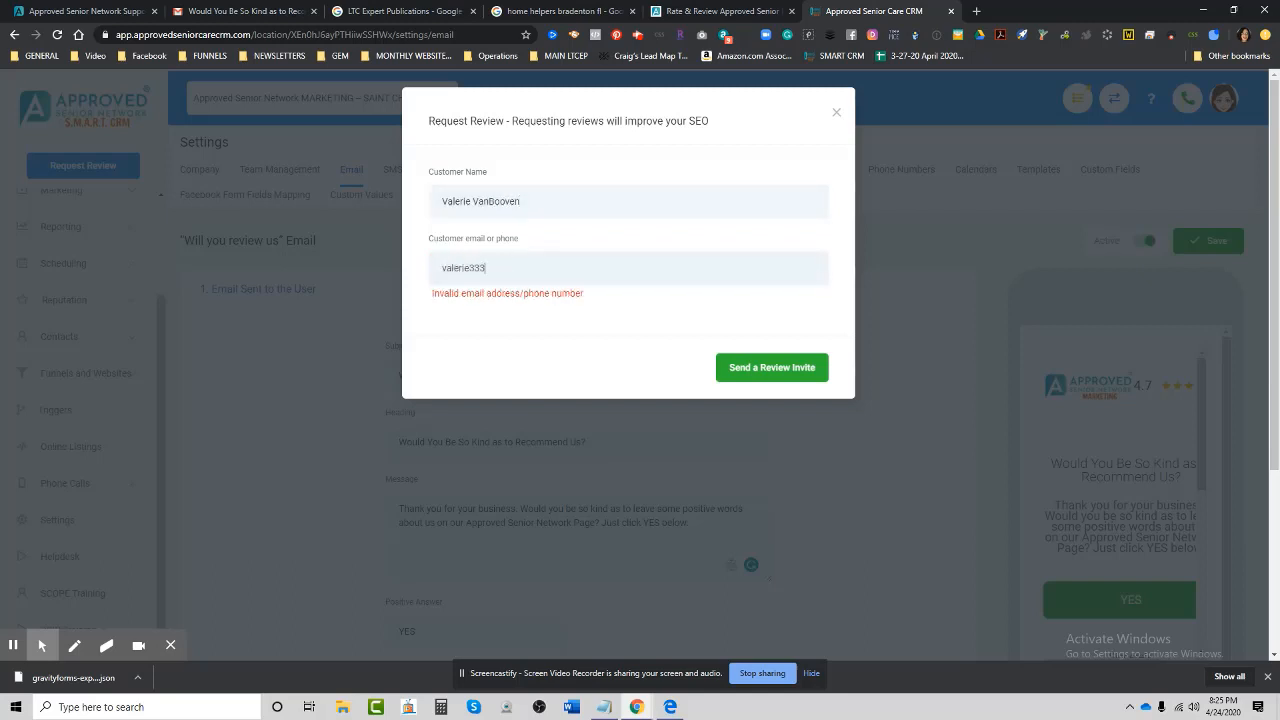
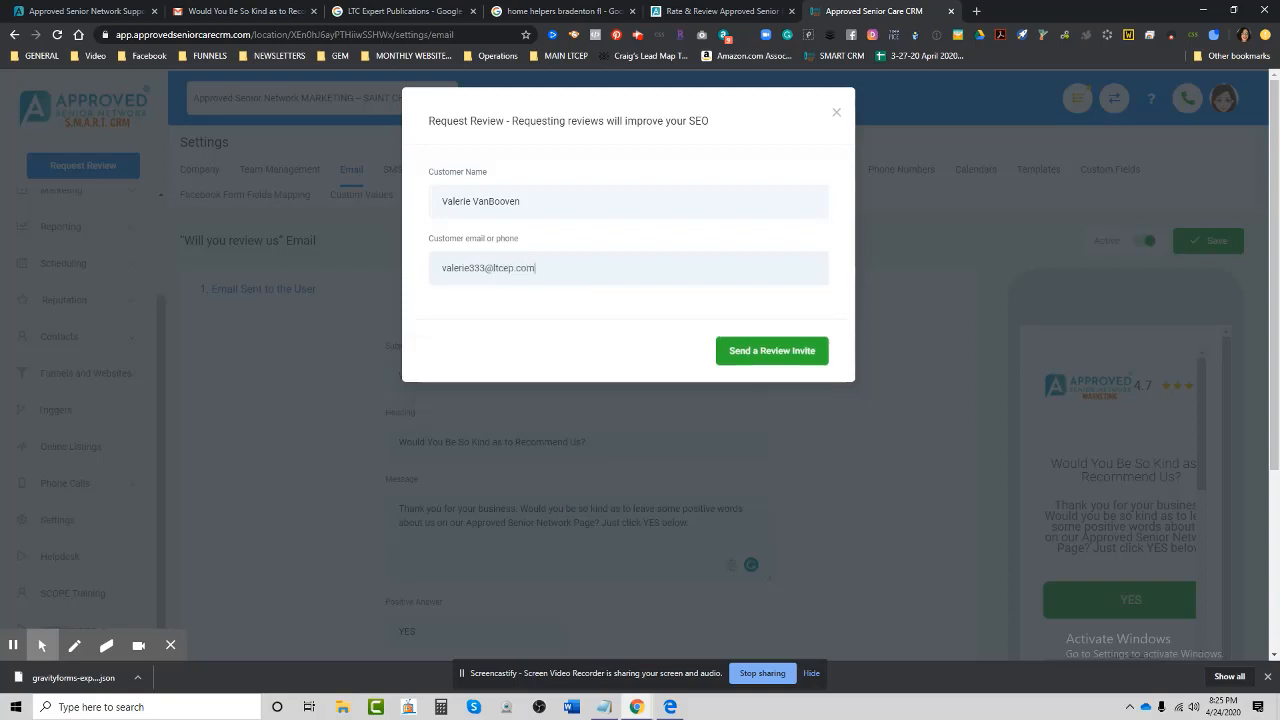
left_click(757, 350)
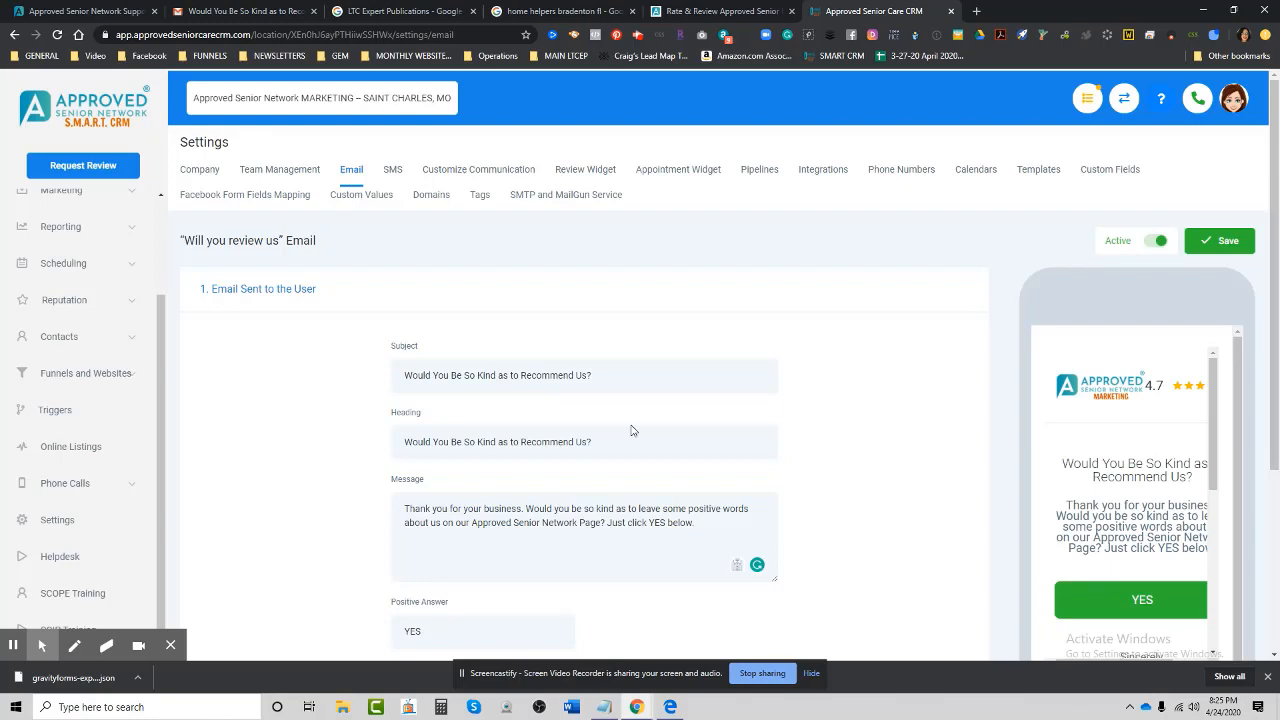
In Gmail, open the review request email from All Mail.
left_click(240, 11)
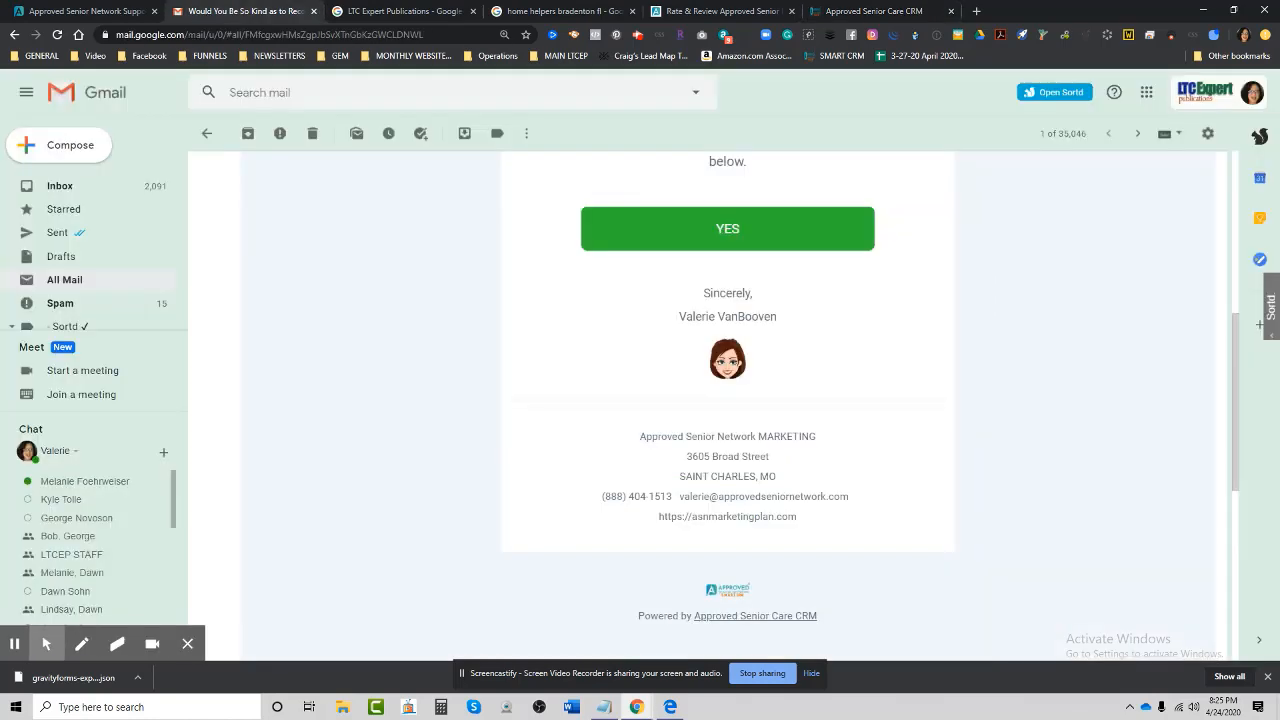
left_click(45, 187)
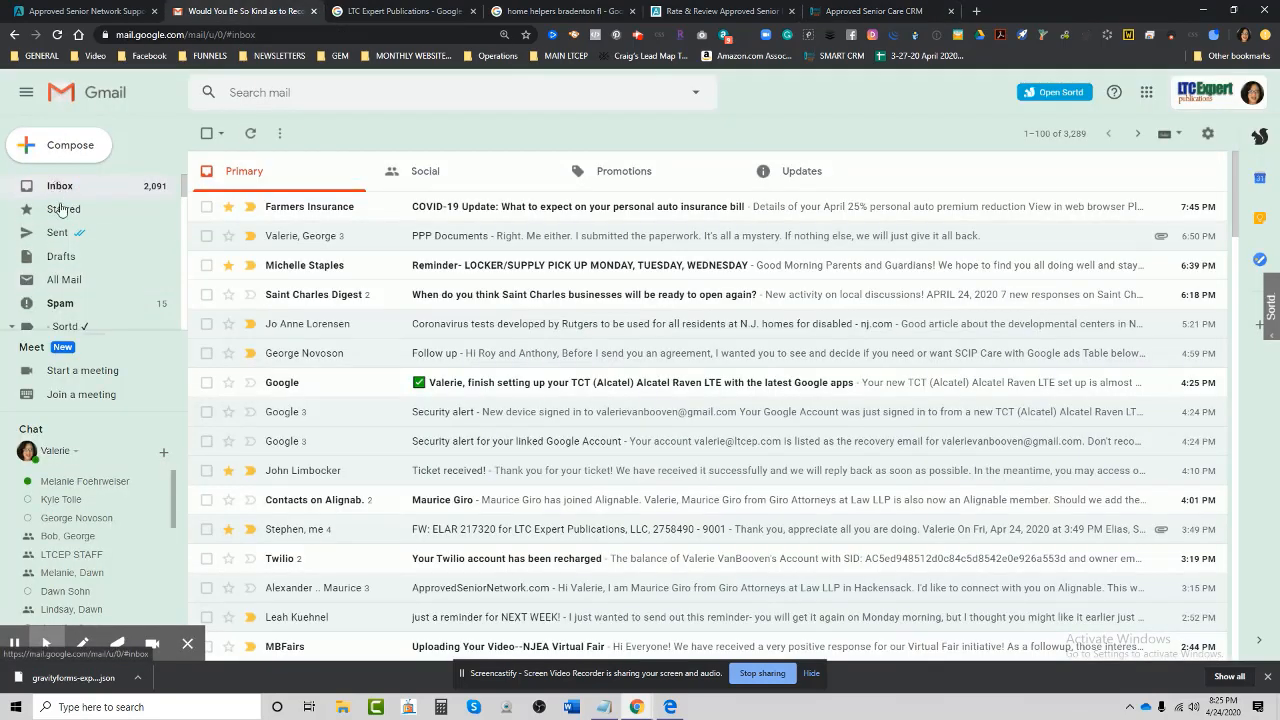
left_click(64, 281)
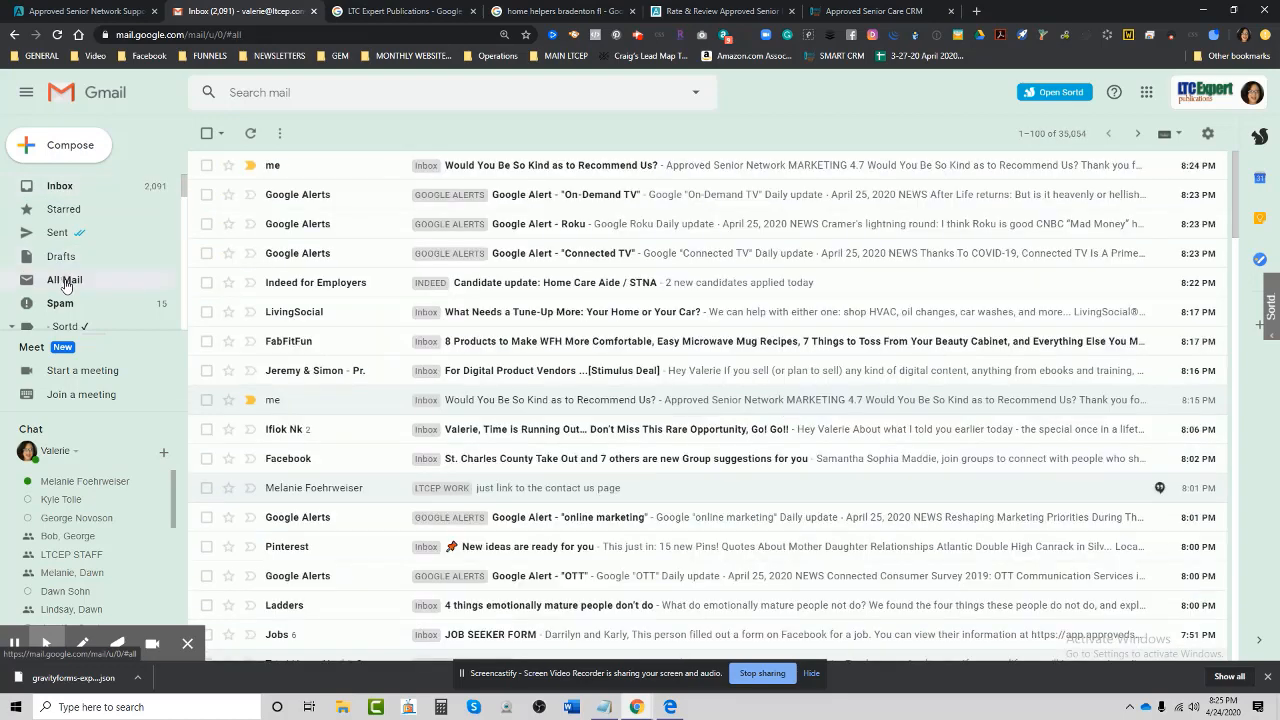
left_click(510, 167)
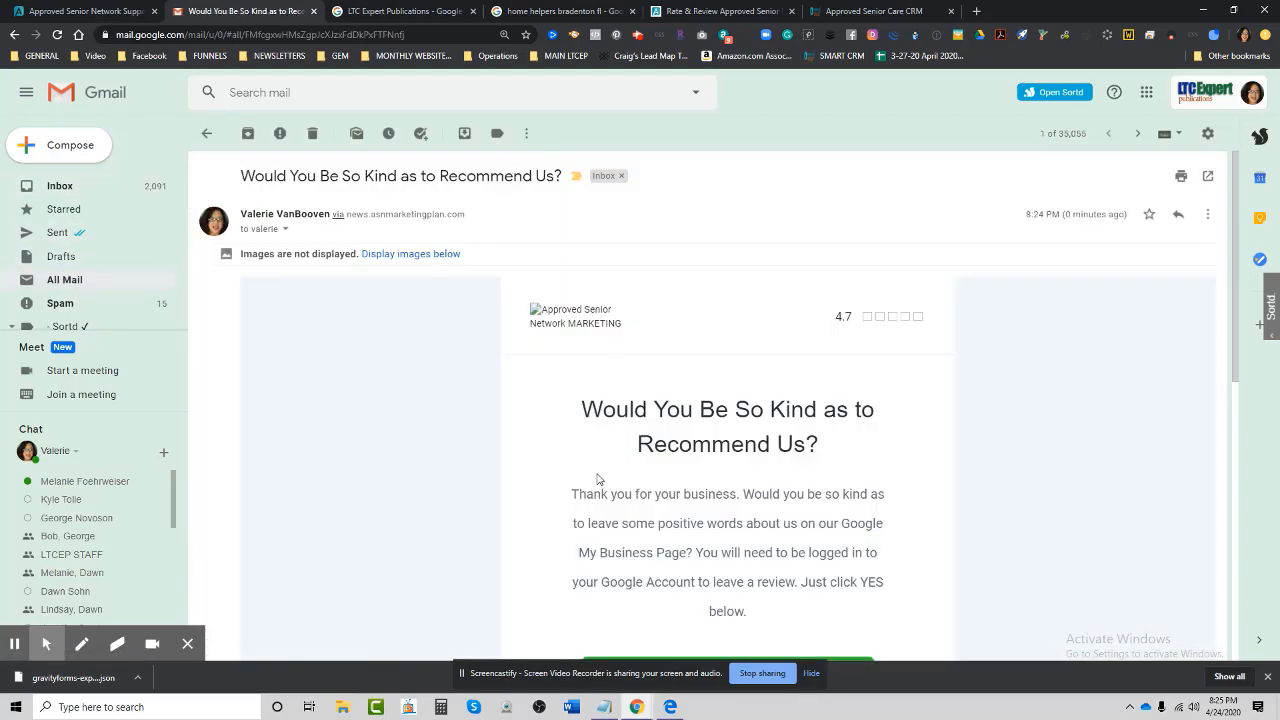
scroll(597, 477, "down", 2)
Show the email's images, check the sender and recipient details, then return to All Mail.
left_click(416, 199)
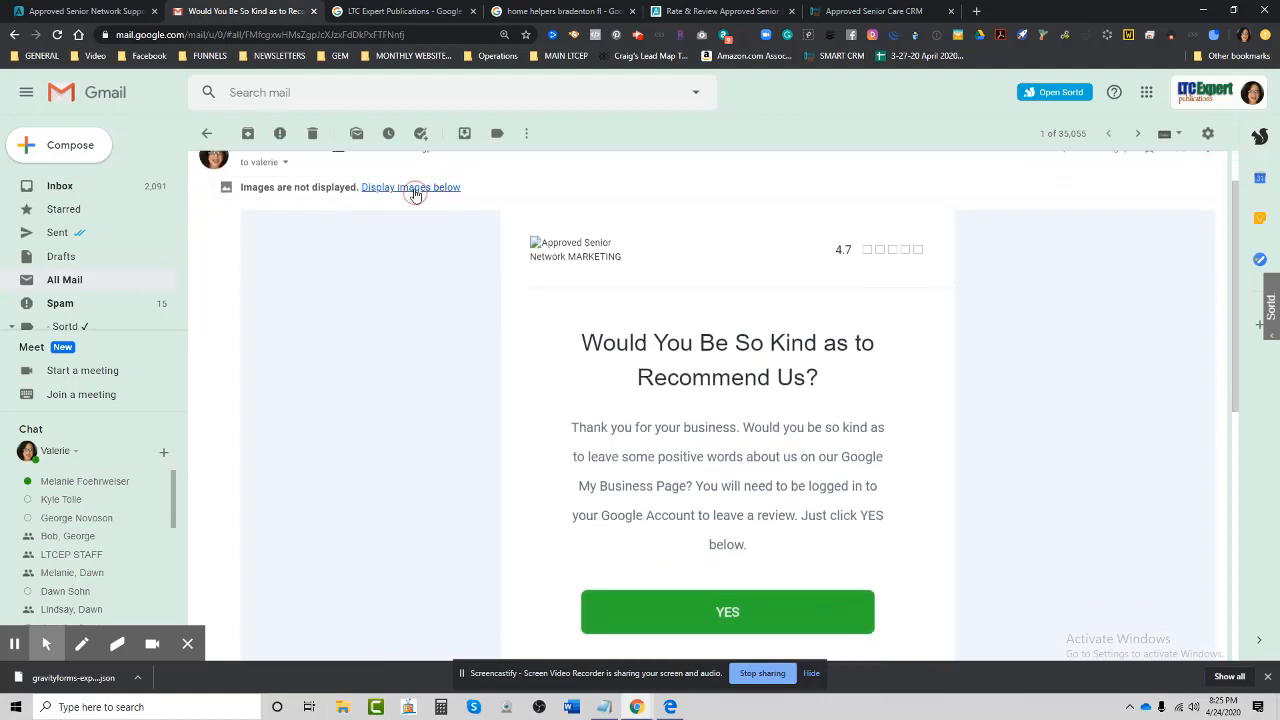
left_click(417, 192)
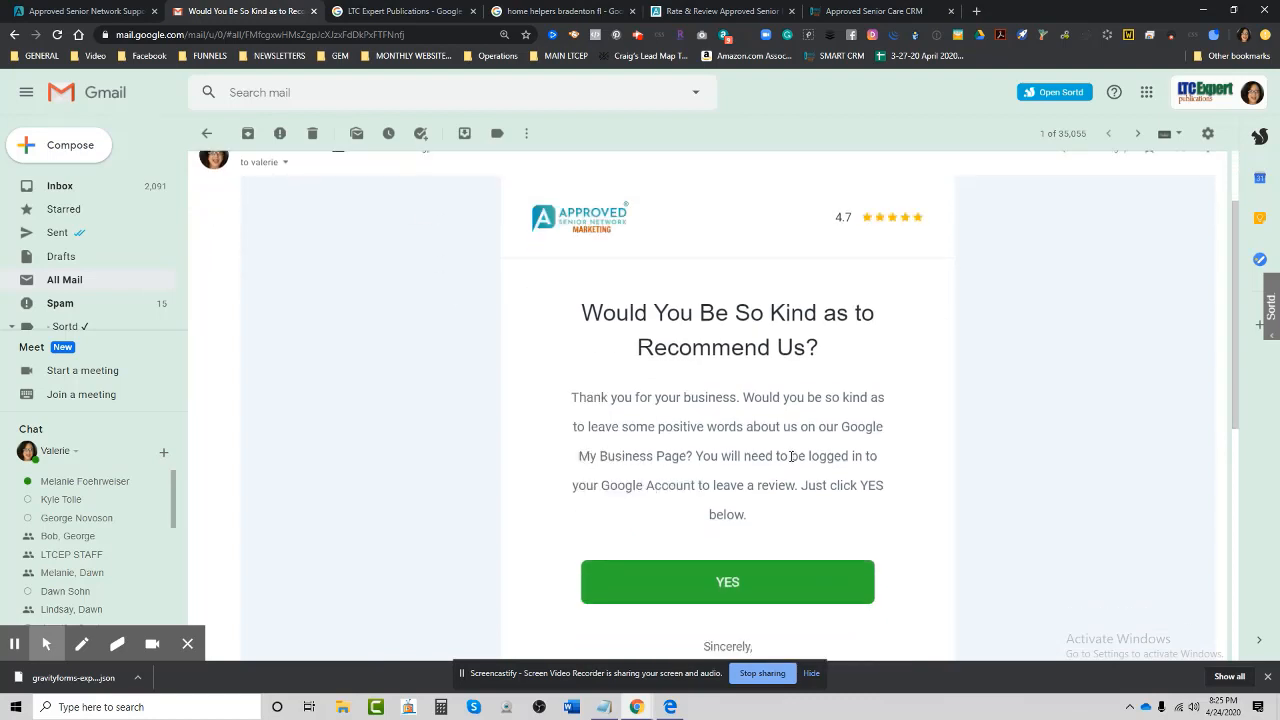
scroll(791, 456, "up", 2)
left_click(286, 277)
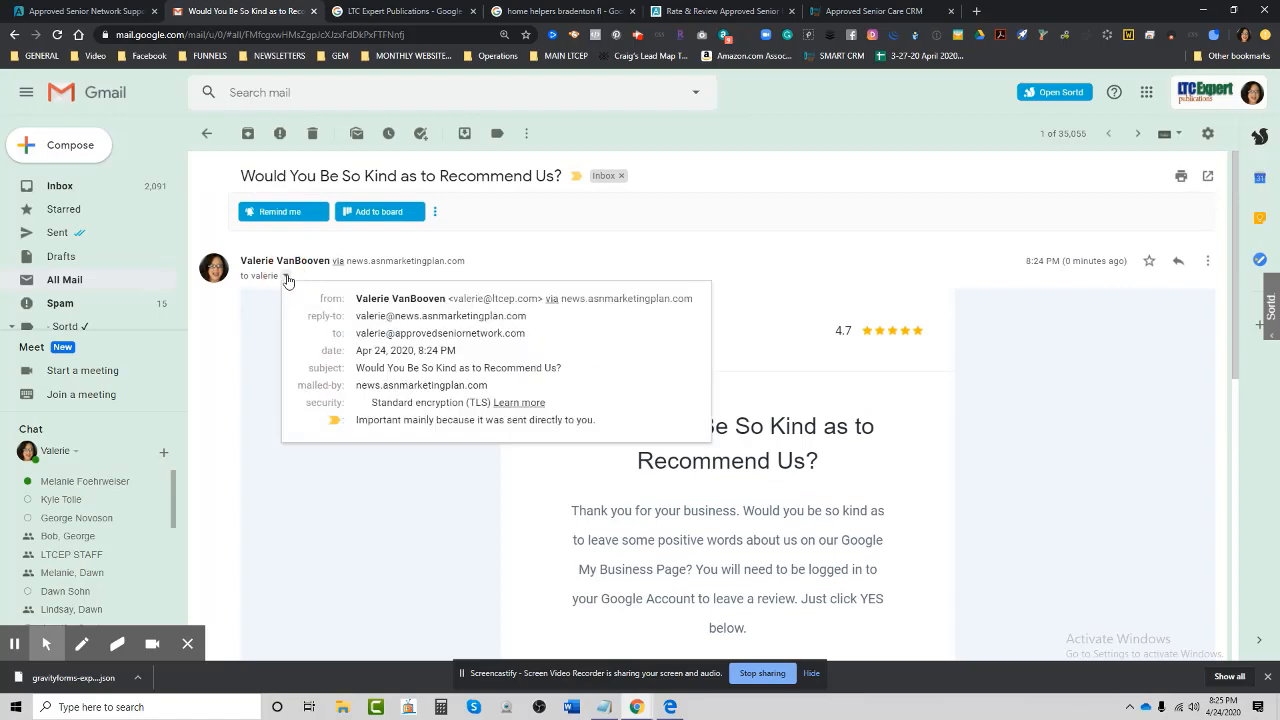
left_click(808, 380)
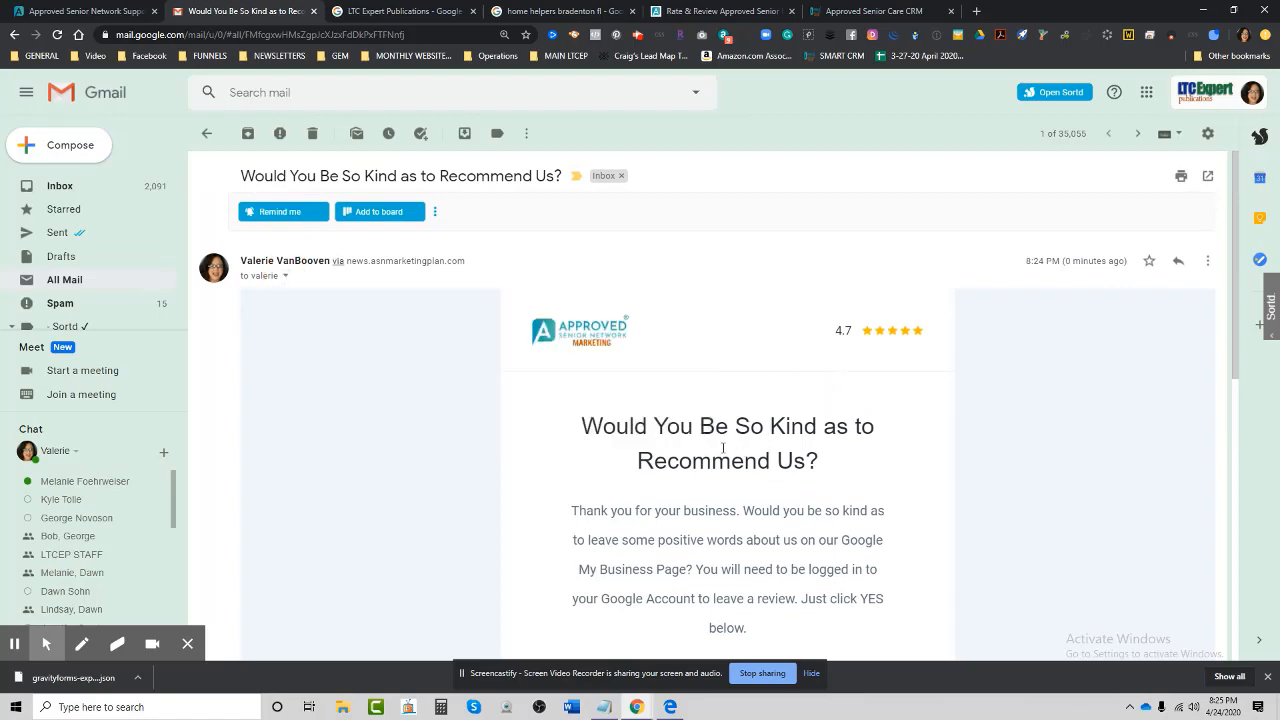
scroll(726, 449, "down", 2)
left_click(209, 137)
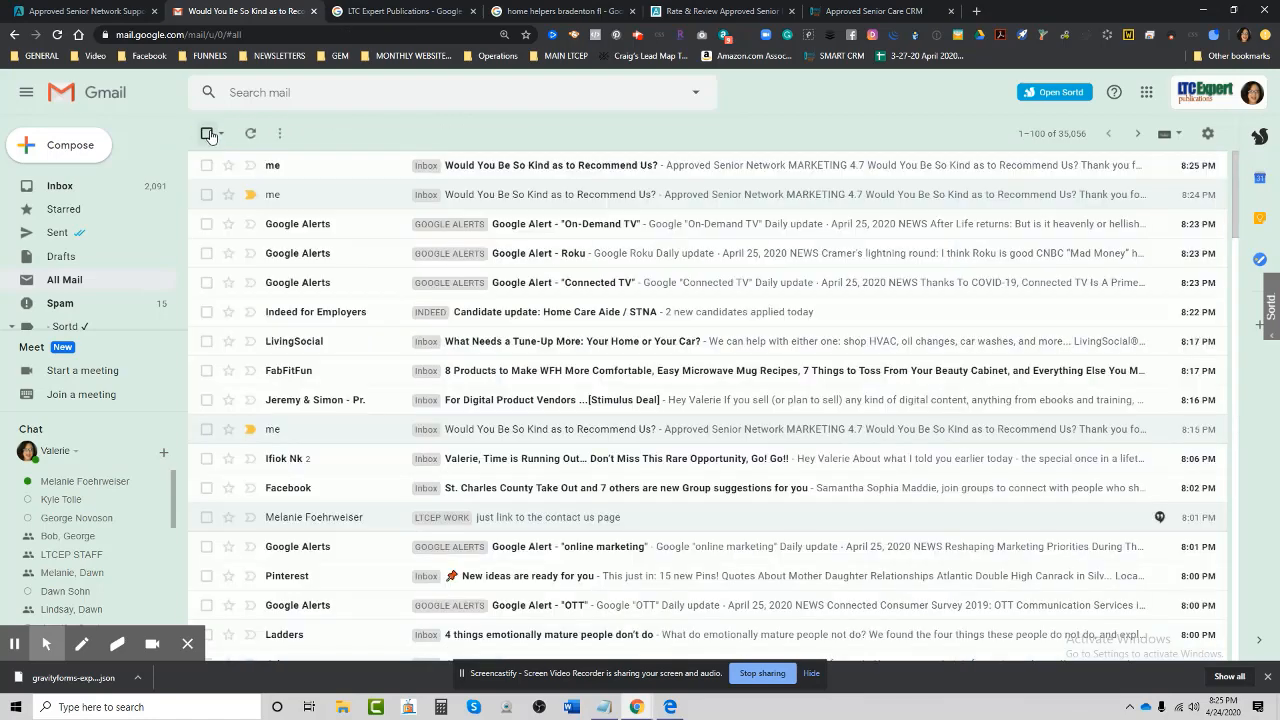
Open the newest review request email, mark it Looks safe, and follow its YES link.
left_click(545, 166)
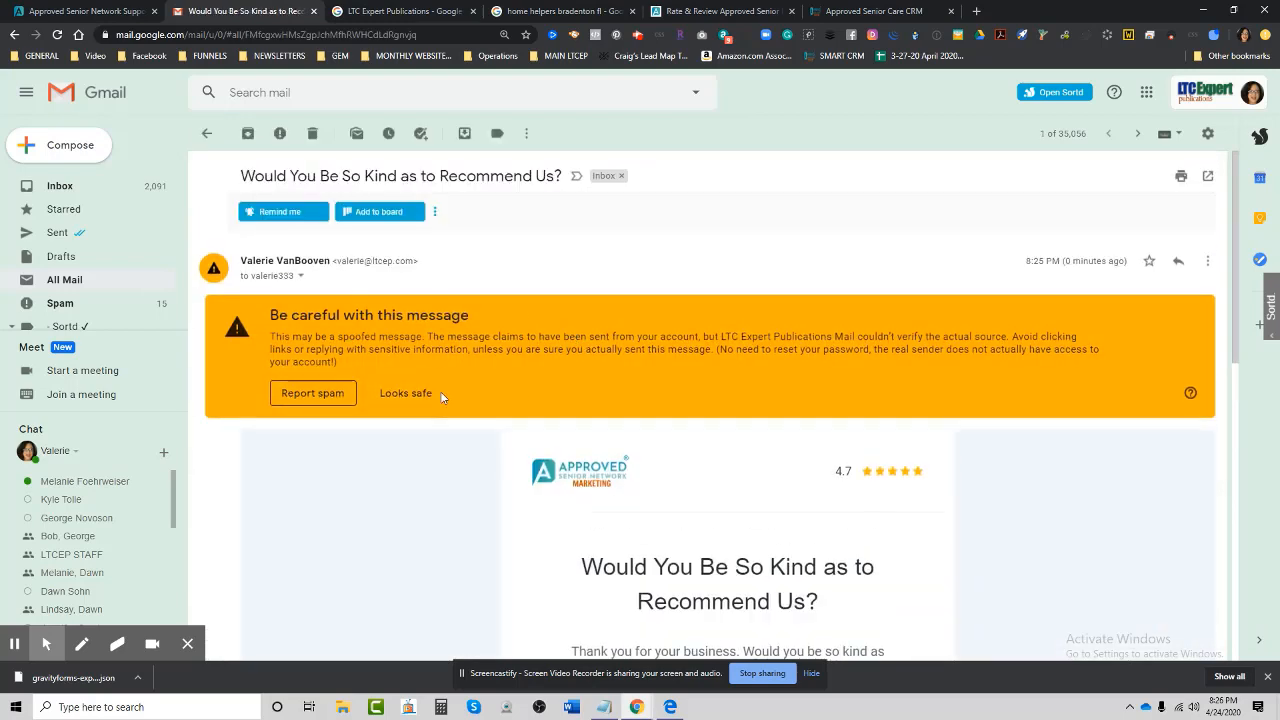
left_click(414, 399)
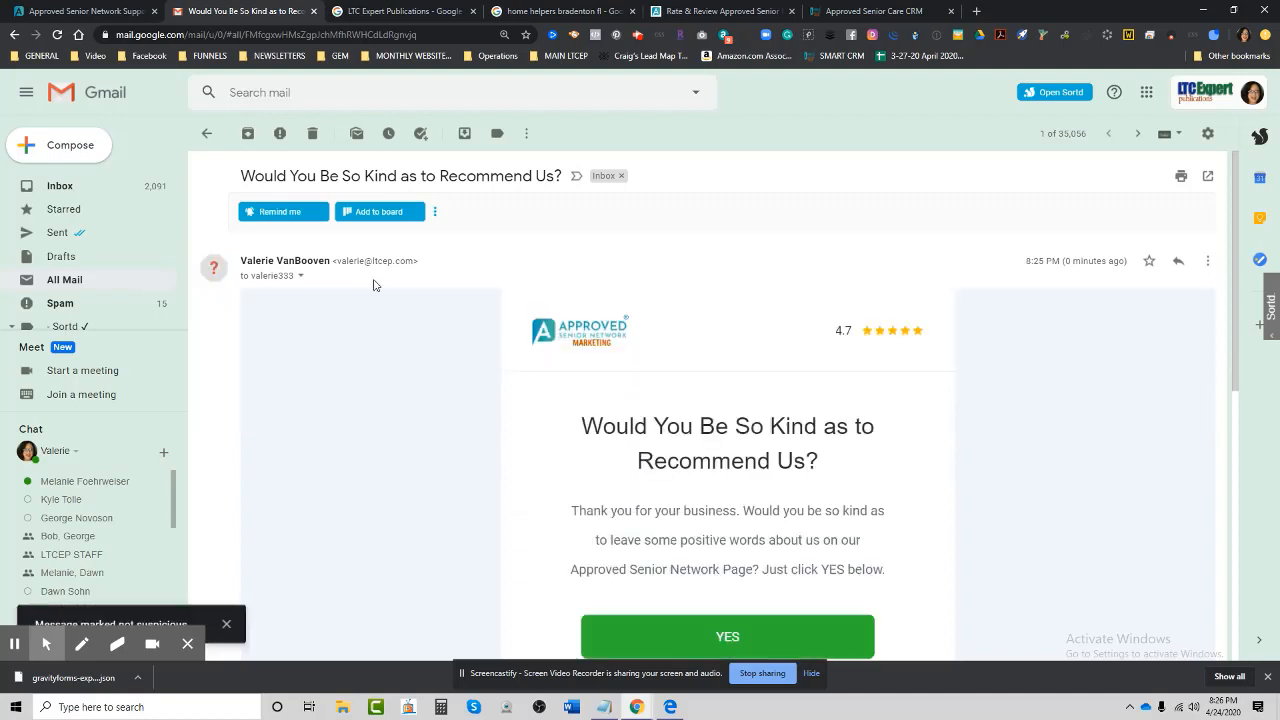
scroll(916, 430, "down", 1)
scroll(921, 424, "down", 1)
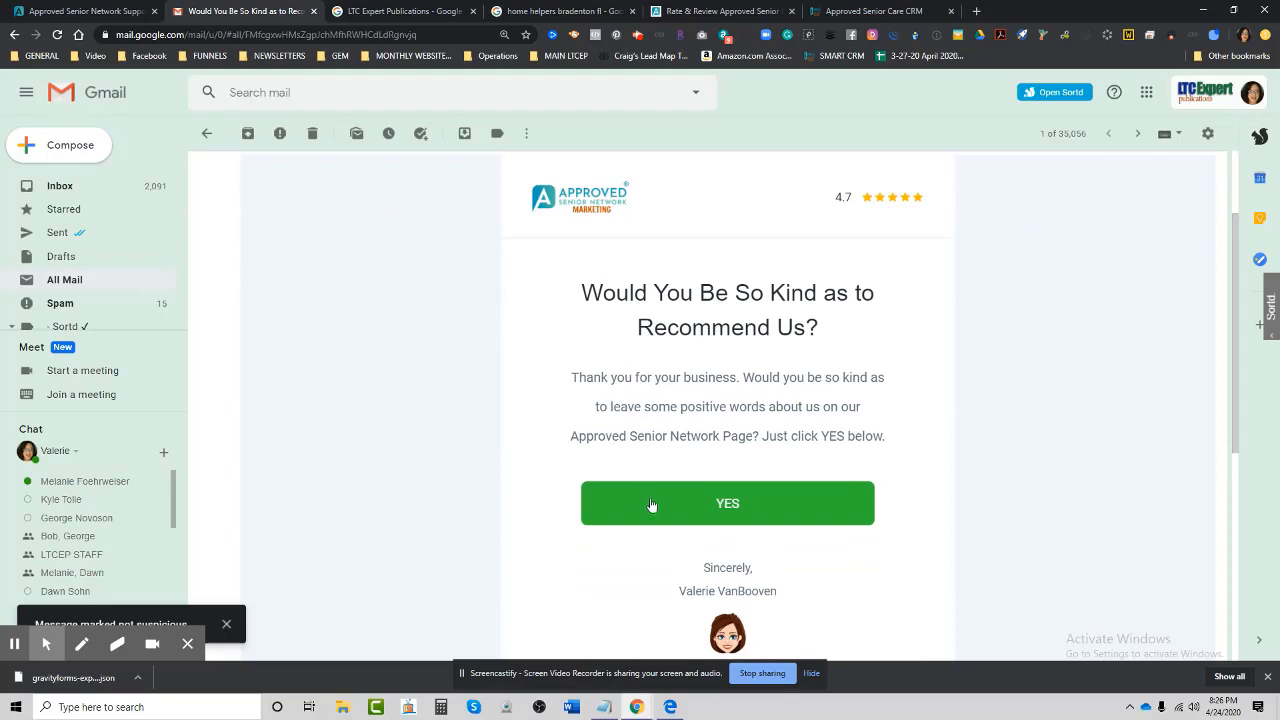
left_click(729, 510)
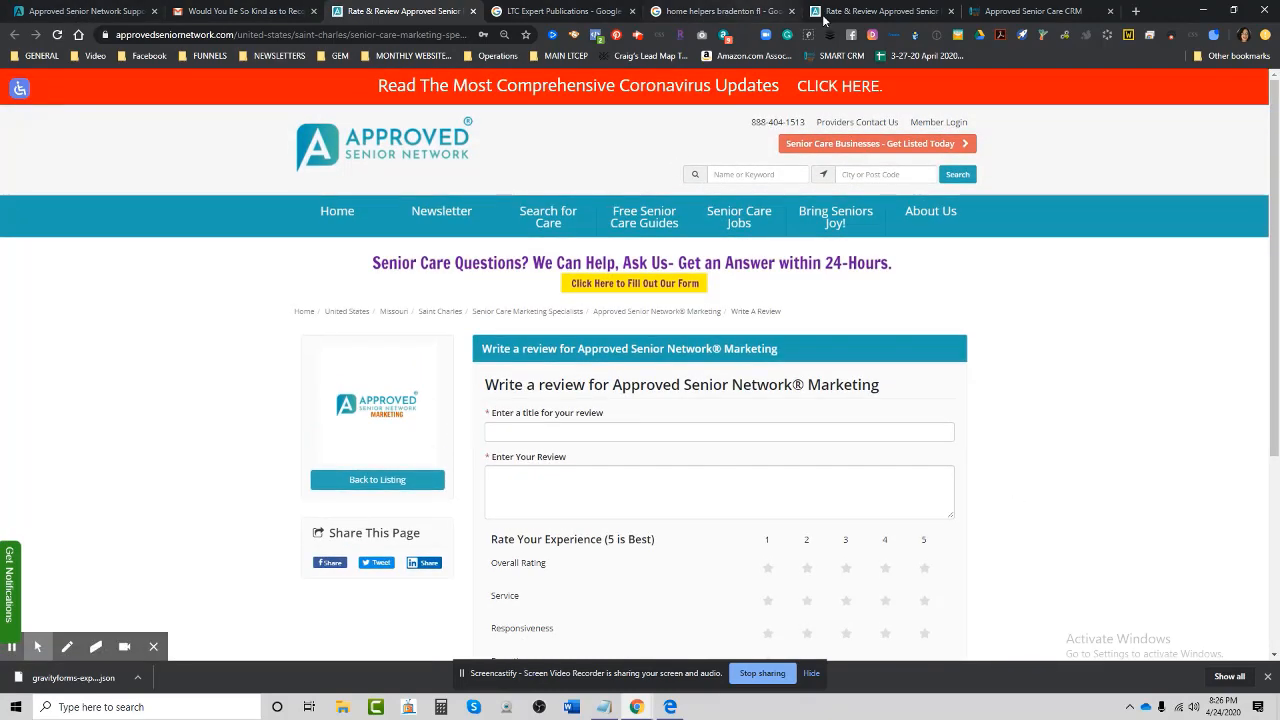
View the Reputation > Review Requests table of latest invites, then go back to the Dashboard.
left_click(1004, 14)
scroll(624, 527, "down", 3)
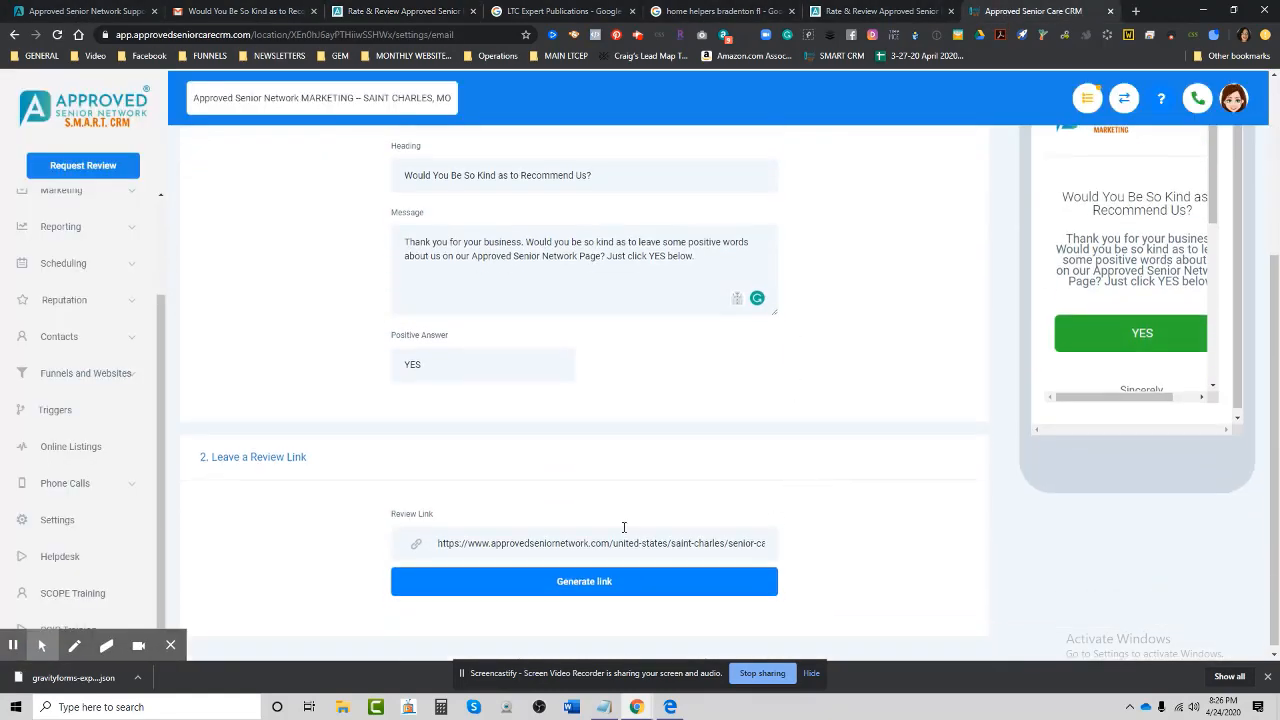
scroll(808, 503, "up", 2)
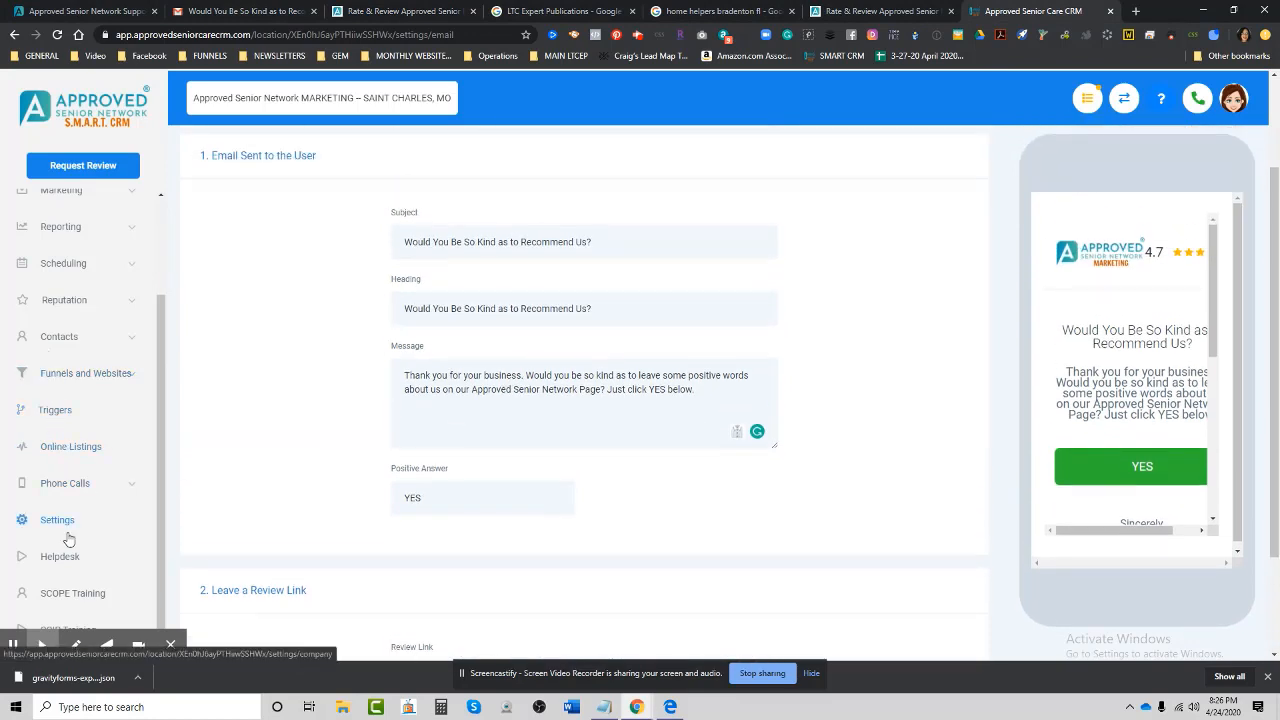
scroll(85, 405, "up", 1)
left_click(60, 367)
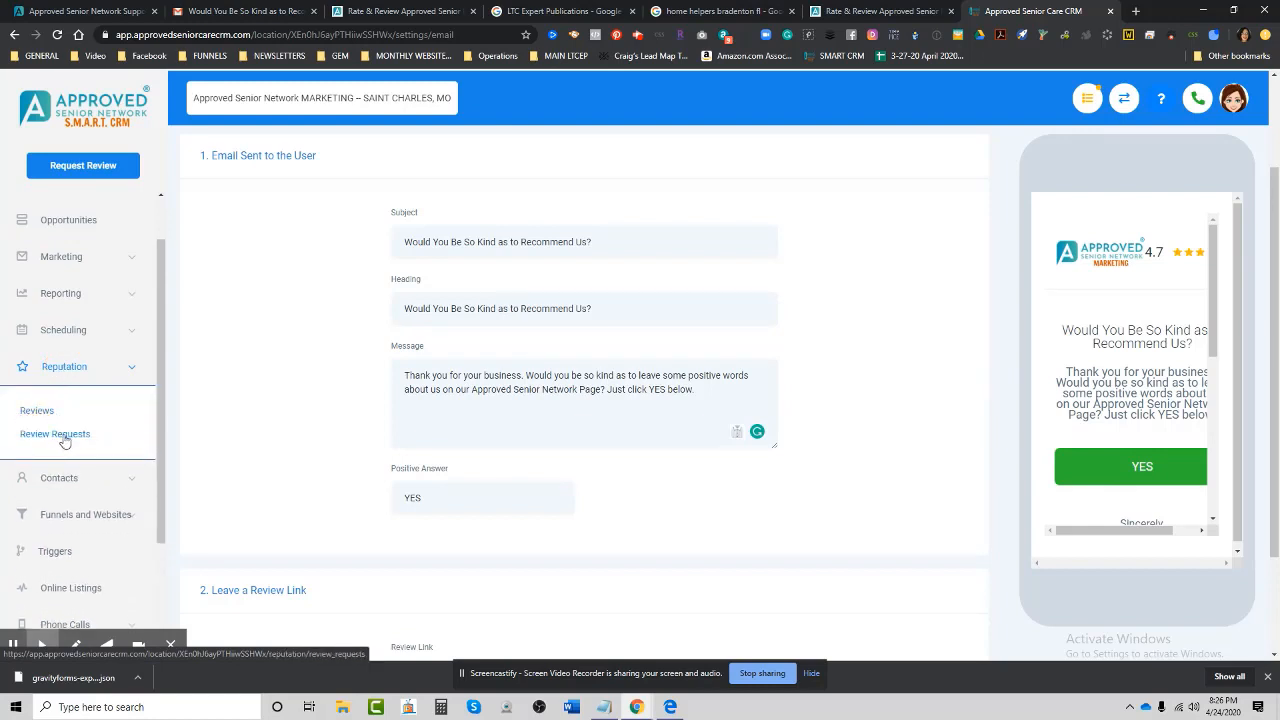
left_click(63, 436)
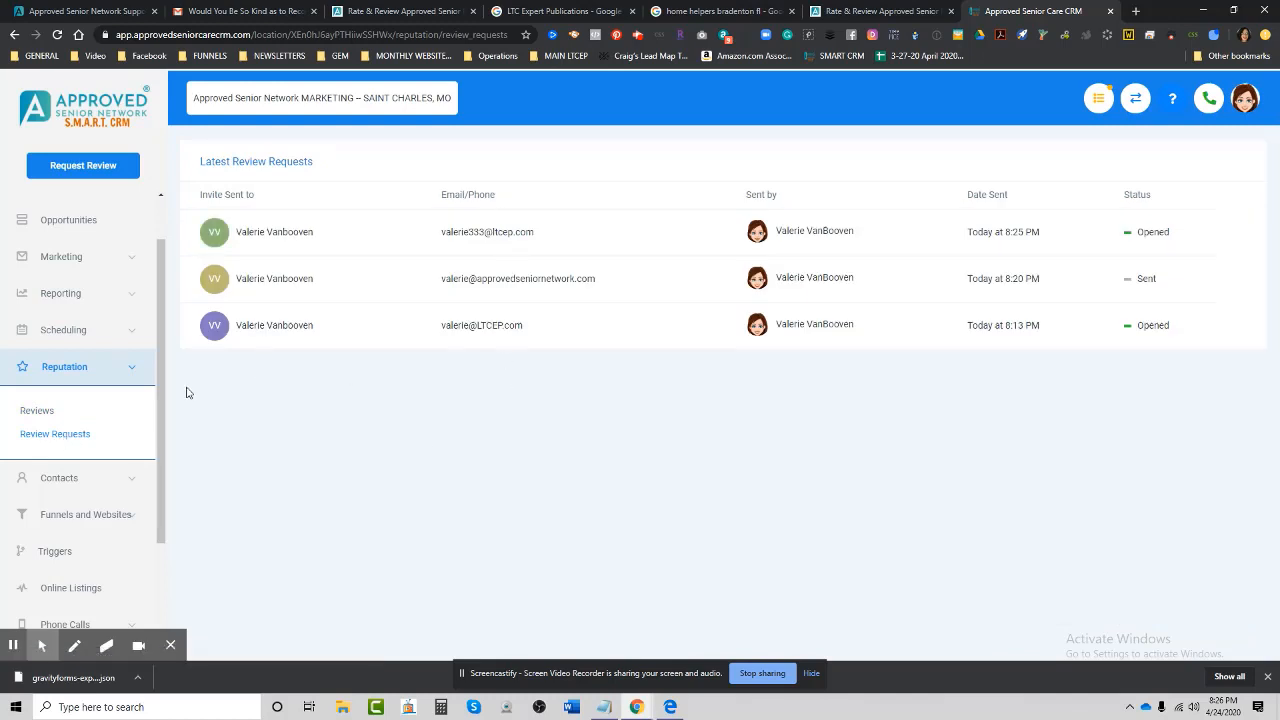
scroll(160, 408, "up", 1)
left_click(62, 206)
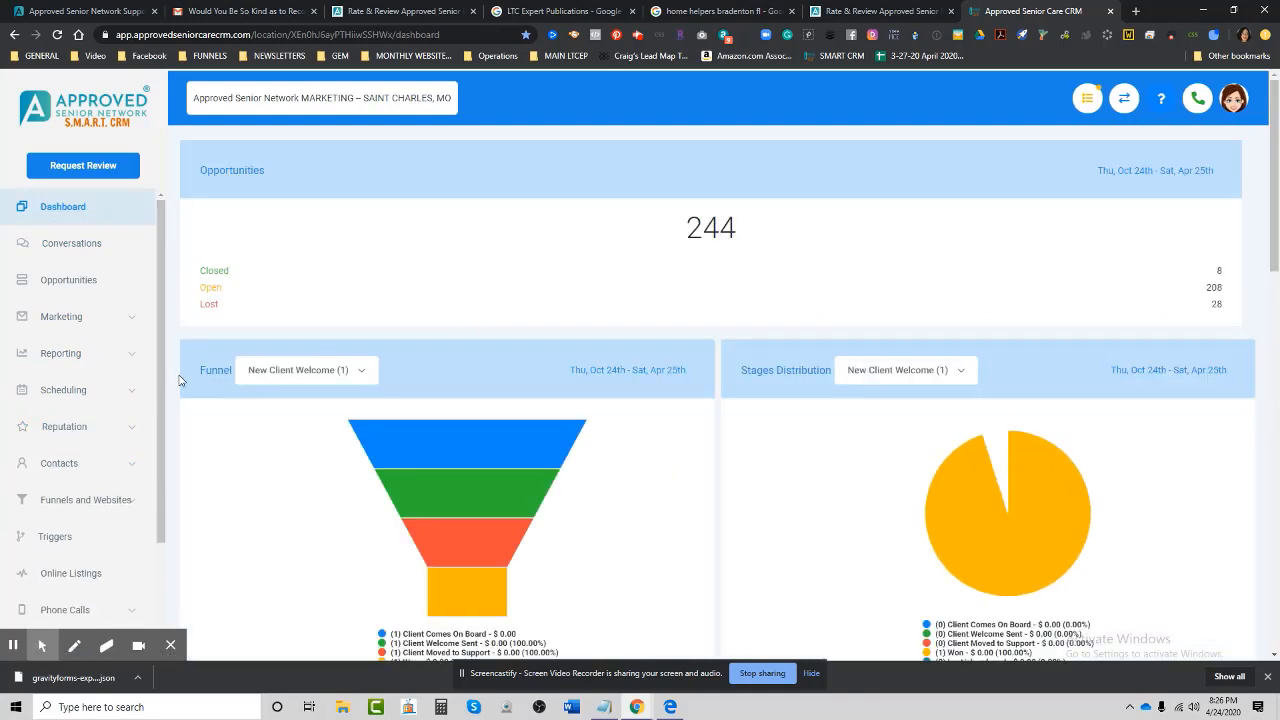
Create and save a new campaign named 'REVIEW REQUEST' under Marketing > Campaigns.
left_click(62, 320)
left_click(47, 362)
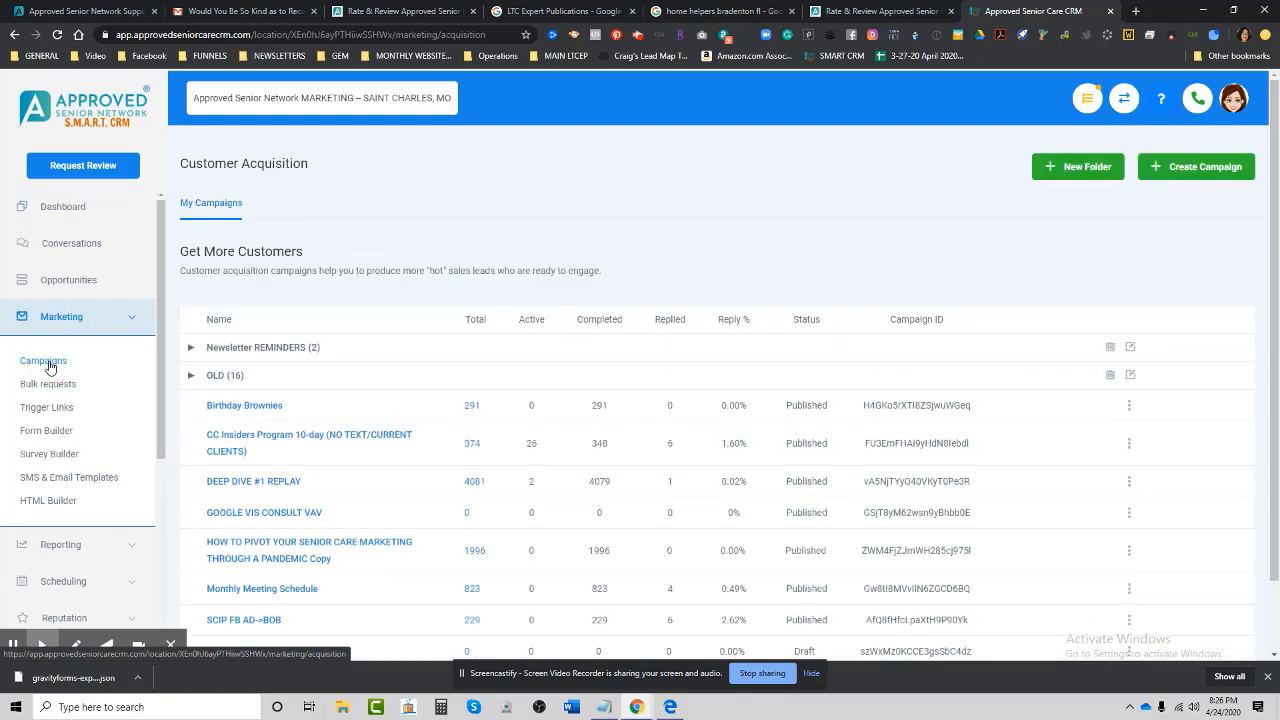
left_click(1193, 167)
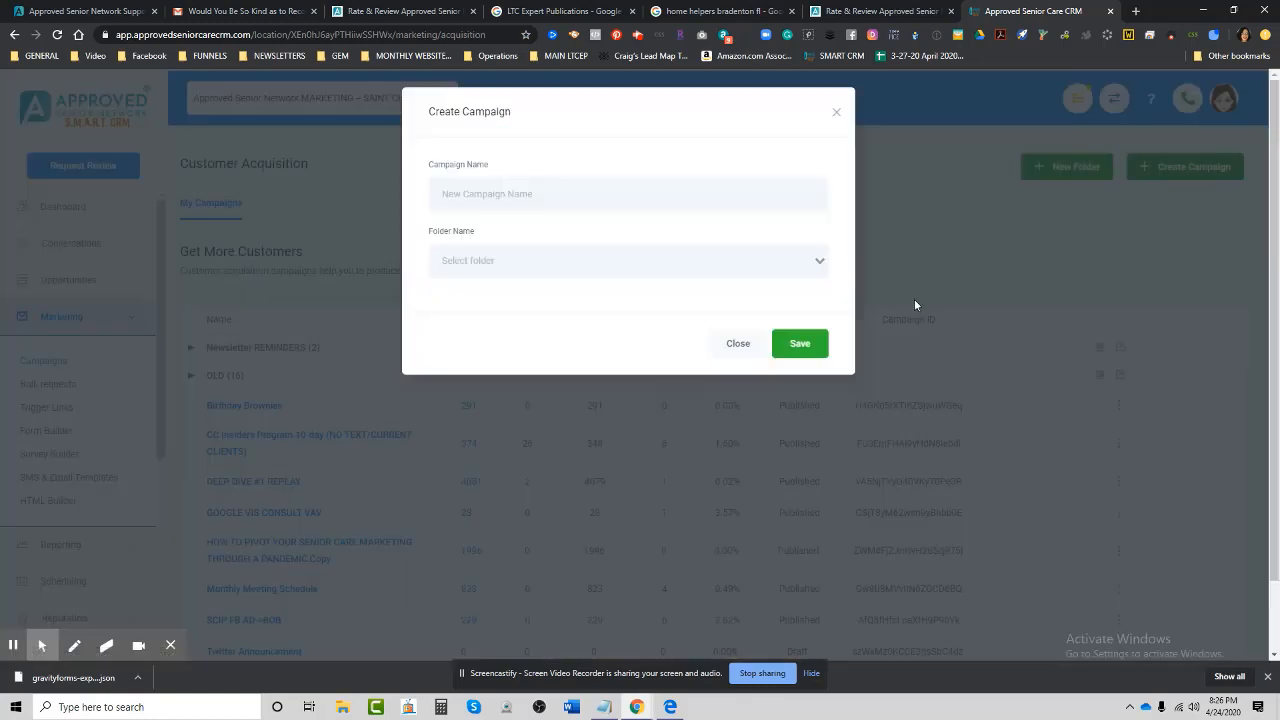
left_click(476, 195)
type("REVIEW REQUEST")
left_click(803, 348)
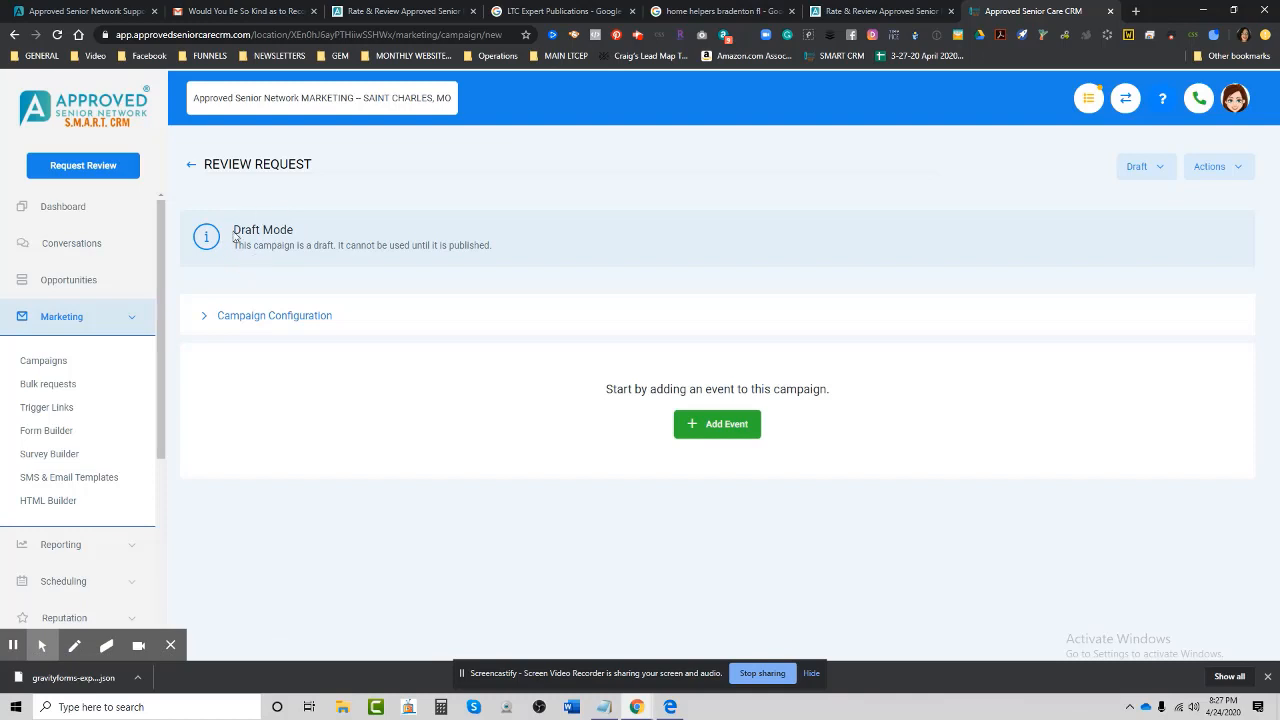
In Campaign Configuration, enter the sender's email address and name, turn off Stop on response, and save.
left_click(204, 315)
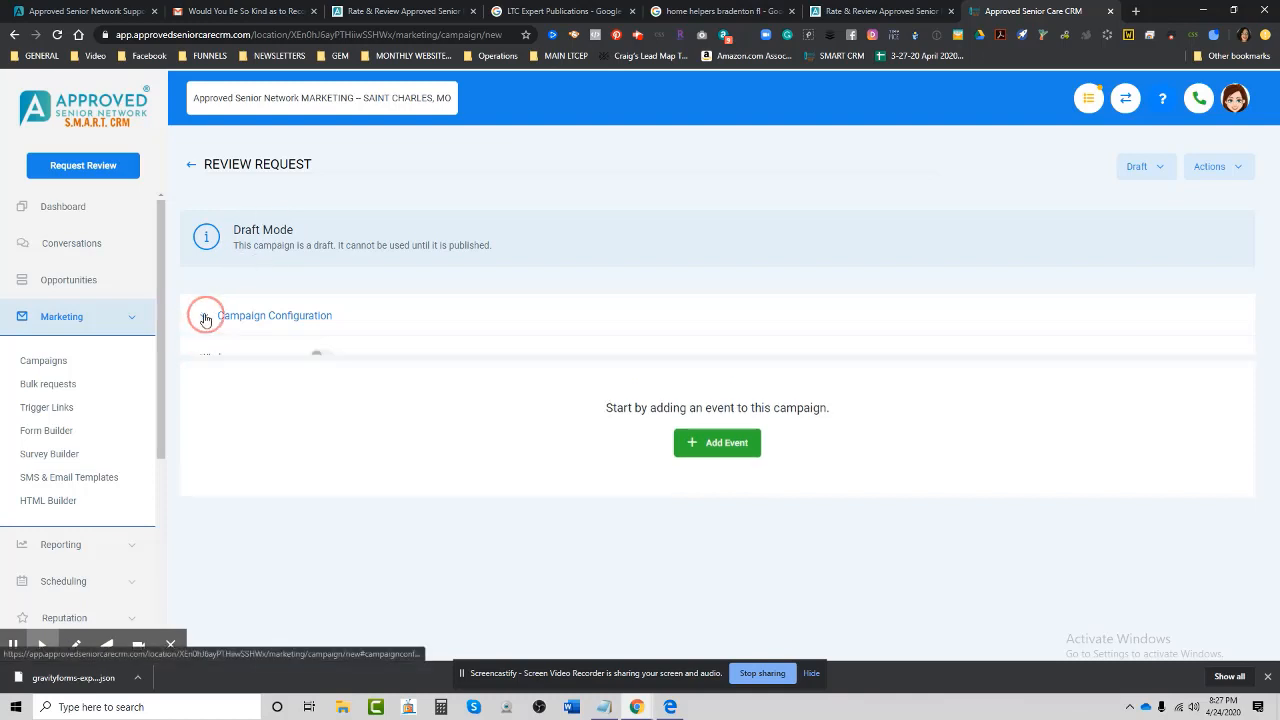
scroll(505, 458, "down", 1)
scroll(505, 458, "down", 1)
left_click(366, 305)
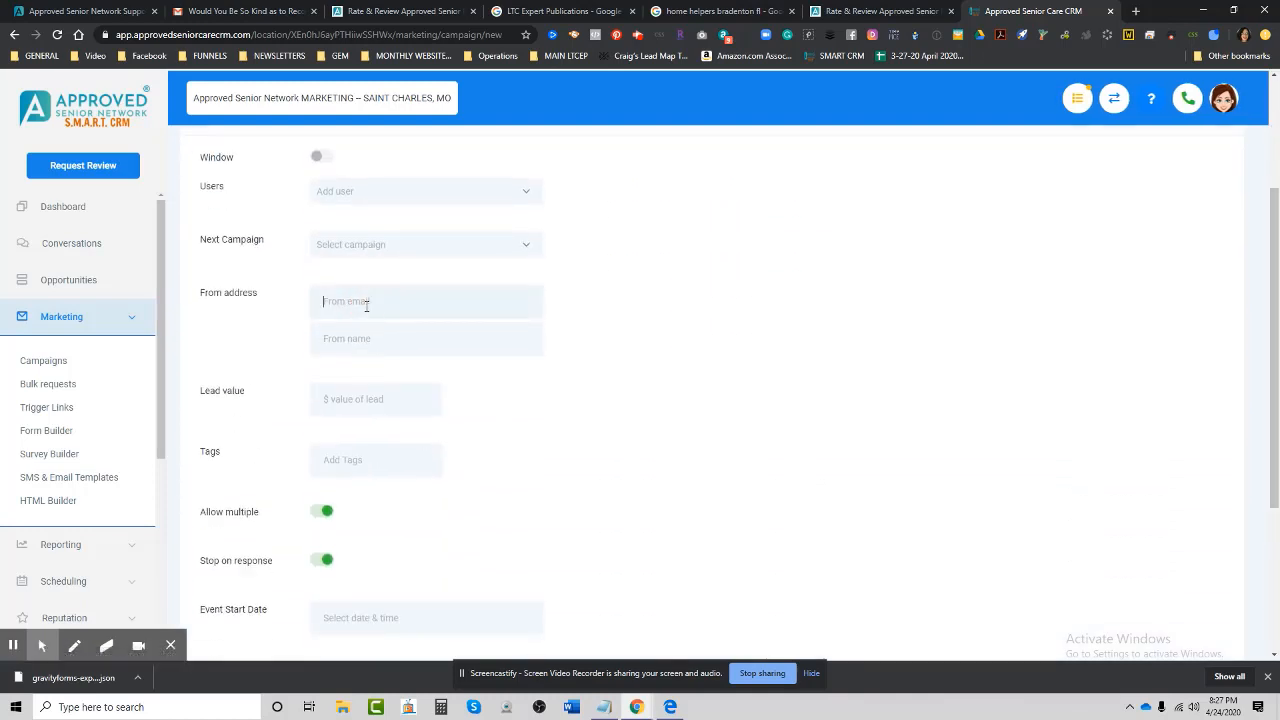
left_click(380, 338)
type("VanBooven")
scroll(537, 460, "down", 2)
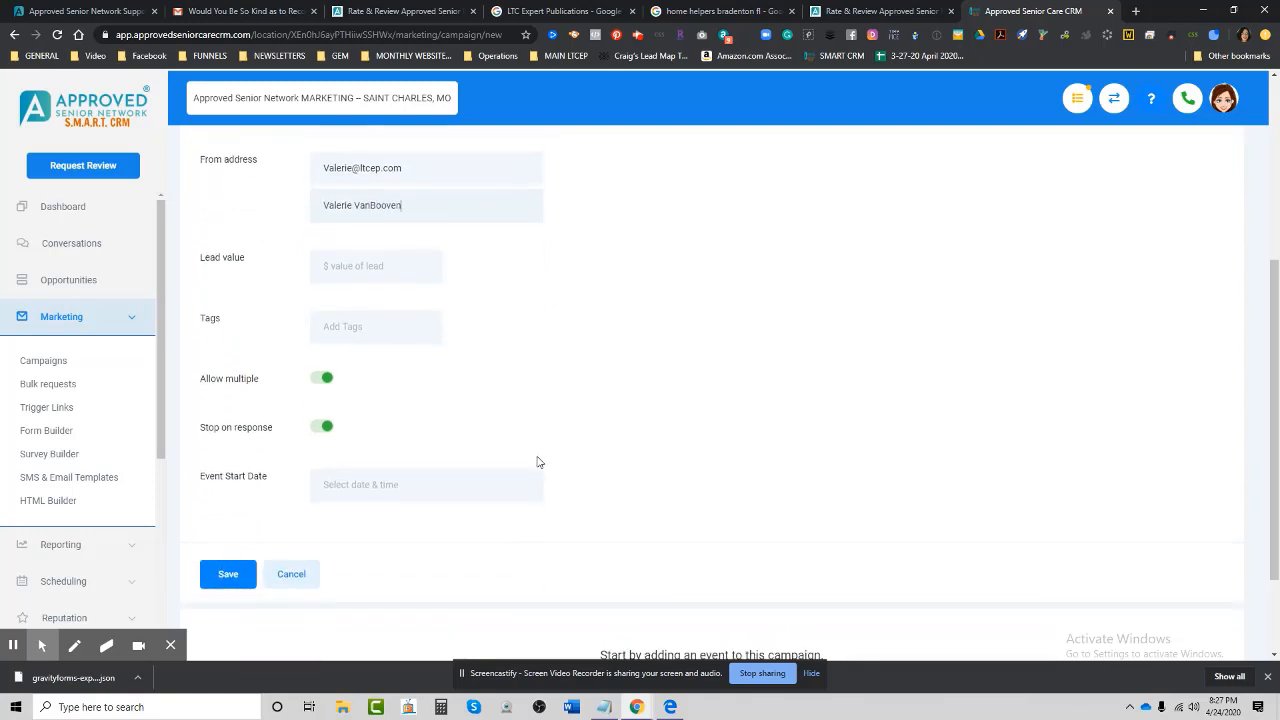
left_click(316, 432)
left_click(224, 576)
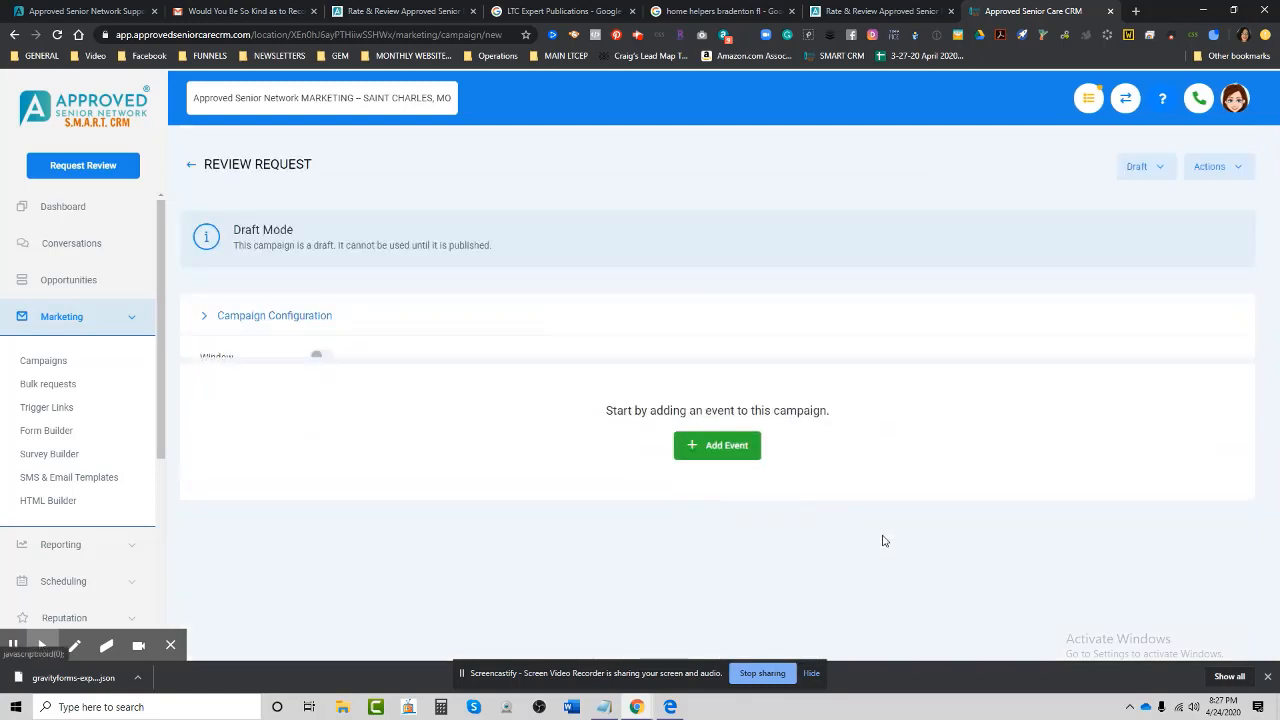
Add an Email event, named Email 1, to the REVIEW REQUEST campaign.
left_click(722, 425)
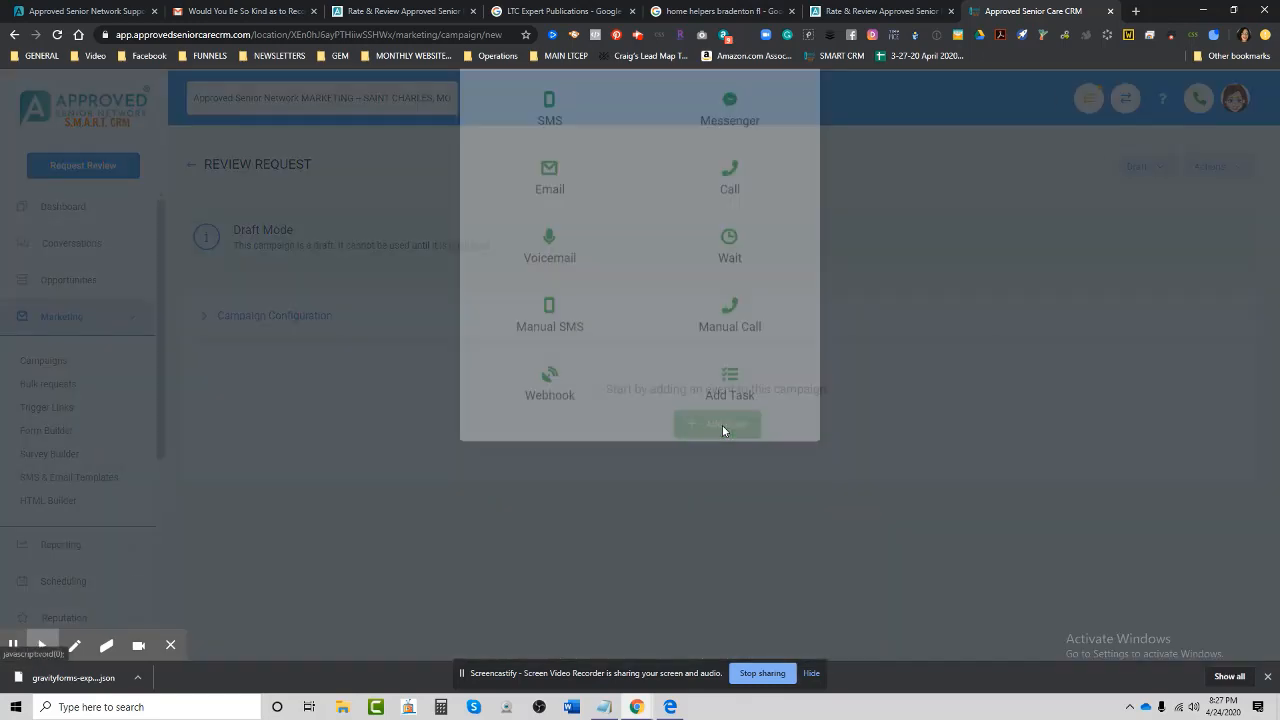
left_click(555, 258)
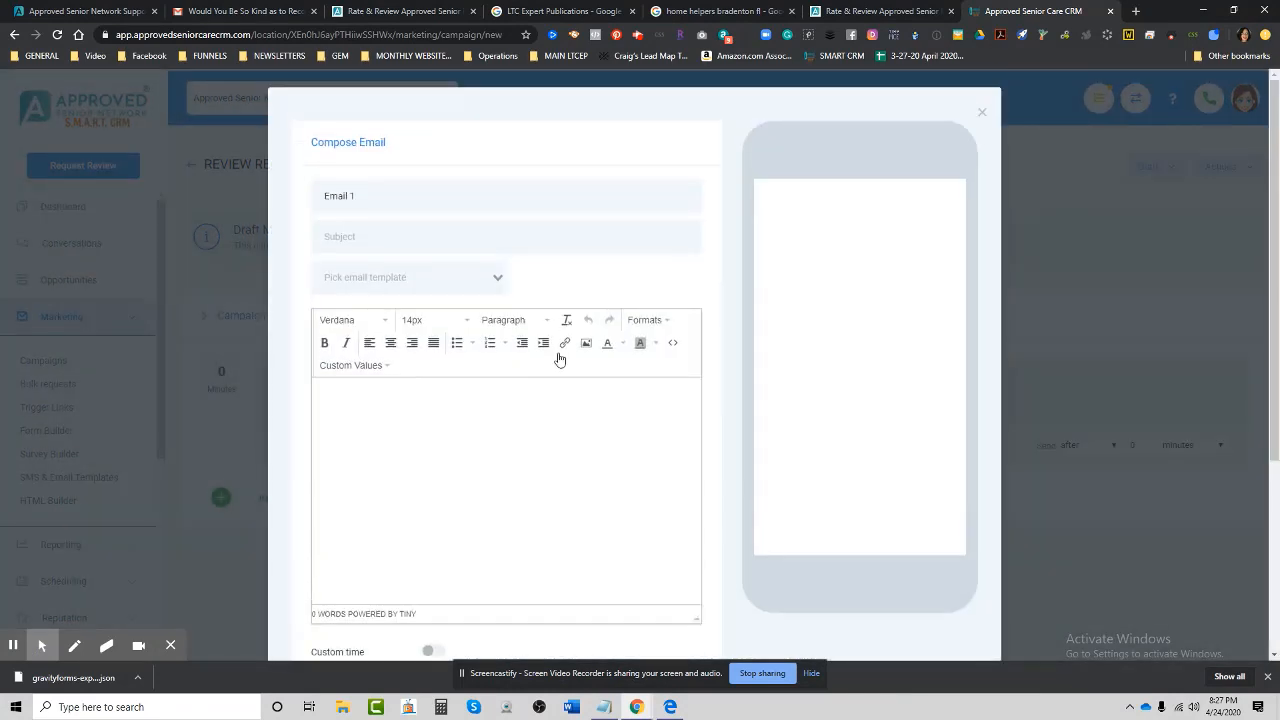
left_click_drag(382, 196, 327, 194)
scroll(571, 549, "down", 3)
scroll(419, 342, "up", 2)
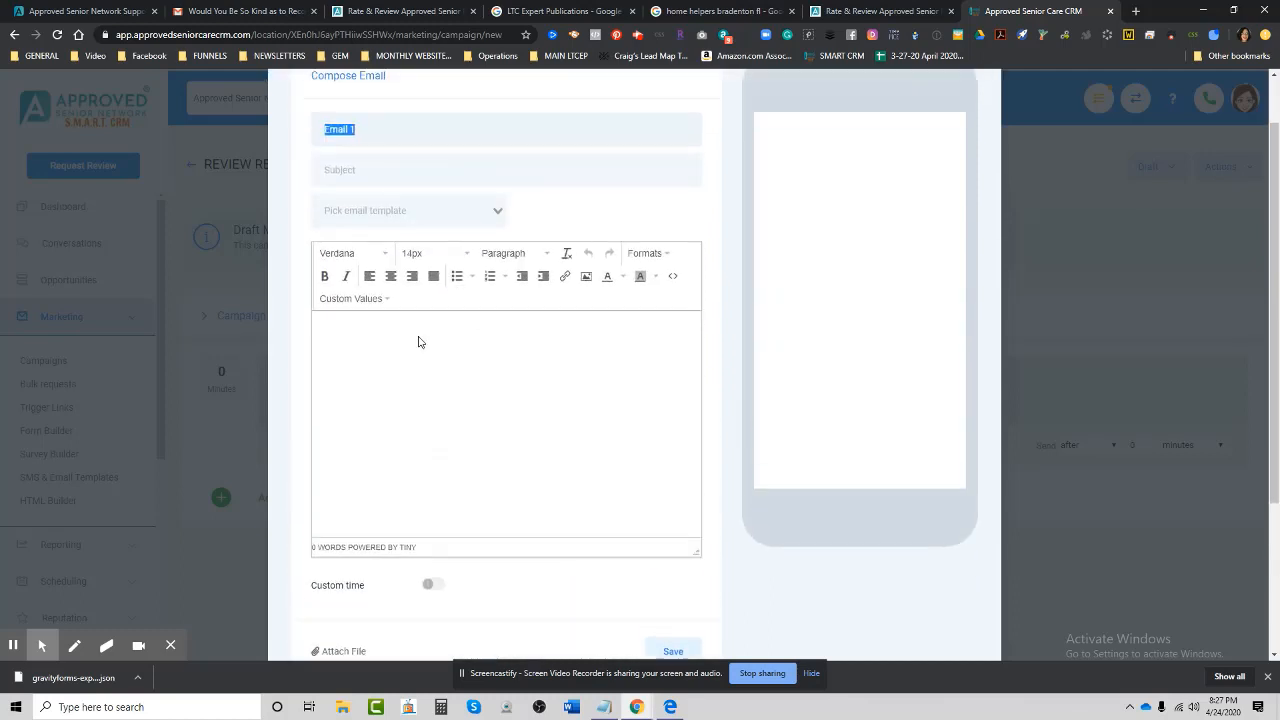
Give the email subject TEST and body 'TEST FOR REVIEWS'.
left_click(389, 171)
type("1")
left_click(420, 357)
type("TEST")
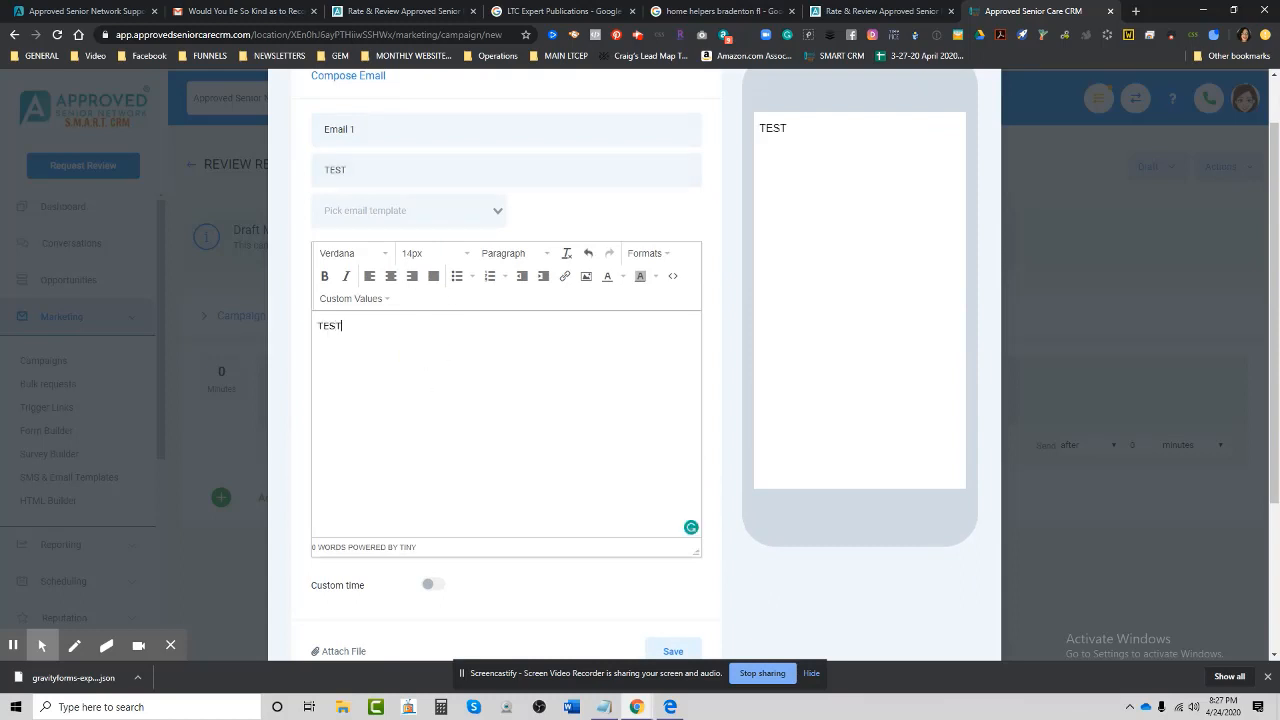
type(" FOR FRREVIEWS")
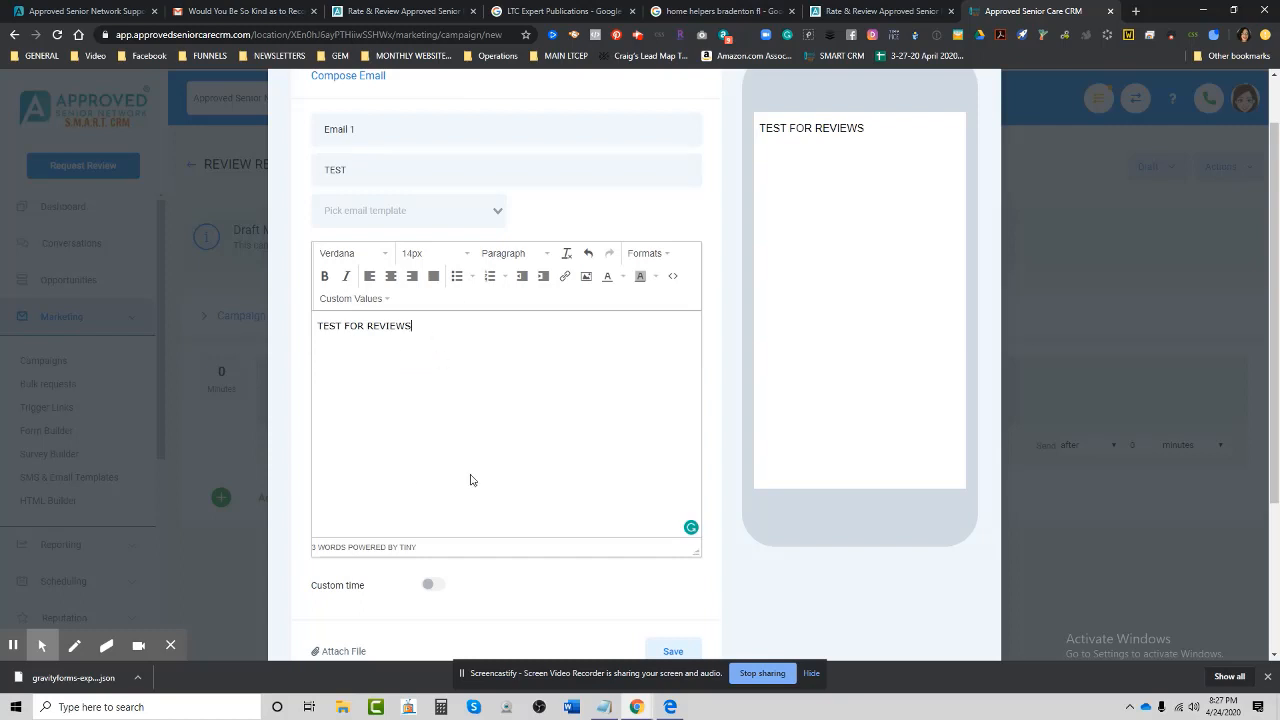
scroll(583, 508, "down", 2)
scroll(530, 510, "up", 2)
left_click(374, 472)
Copy the write-a-review page's web address and return to the CRM email composer.
left_click(355, 11)
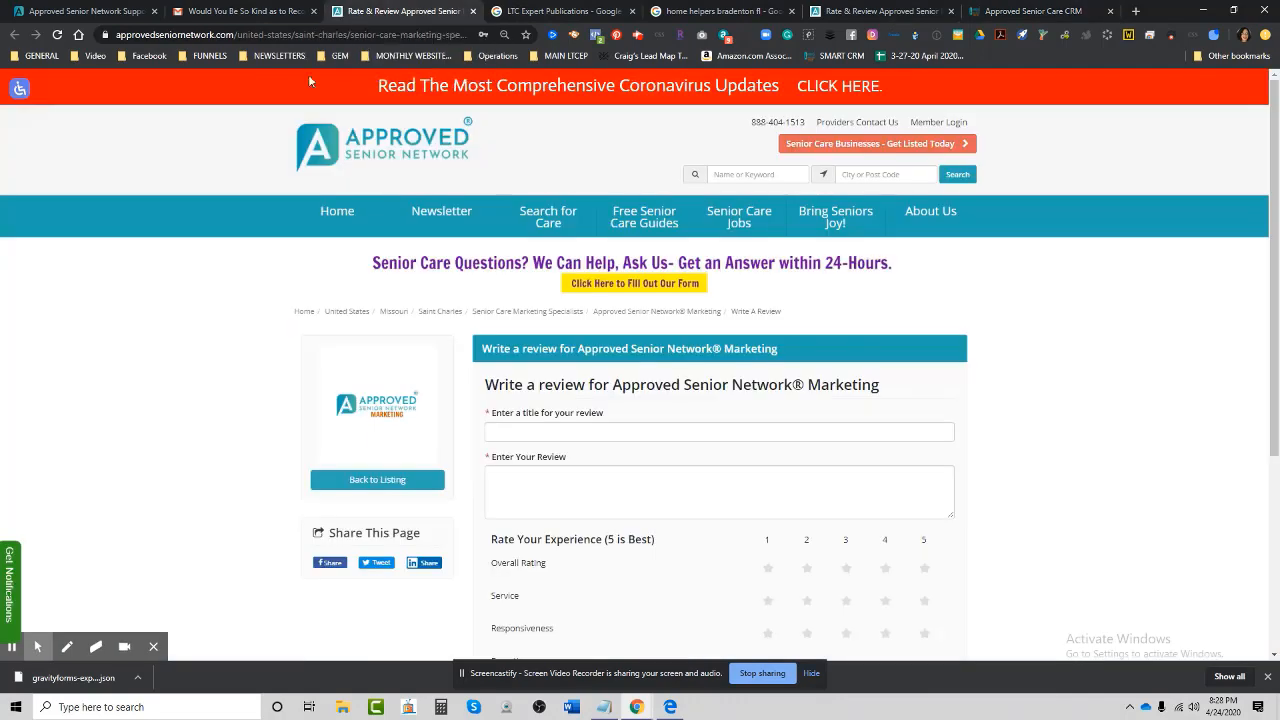
left_click(298, 35)
right_click(298, 35)
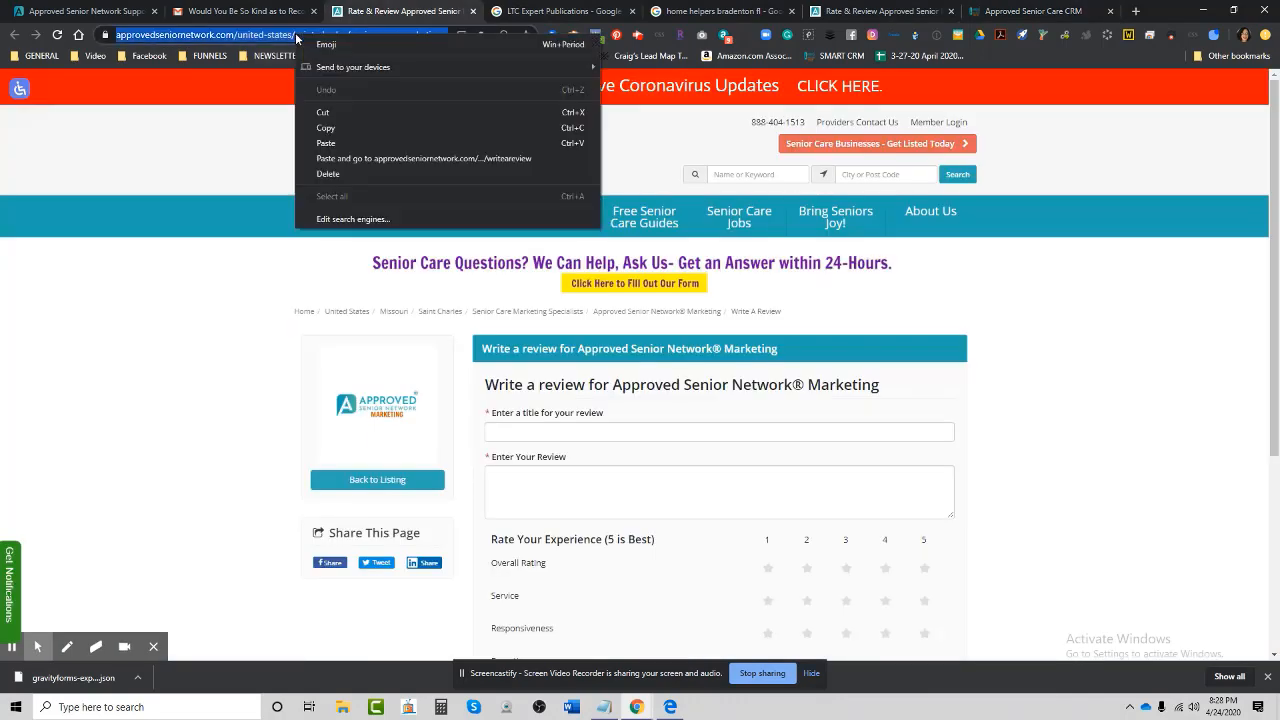
left_click(348, 127)
left_click(1005, 13)
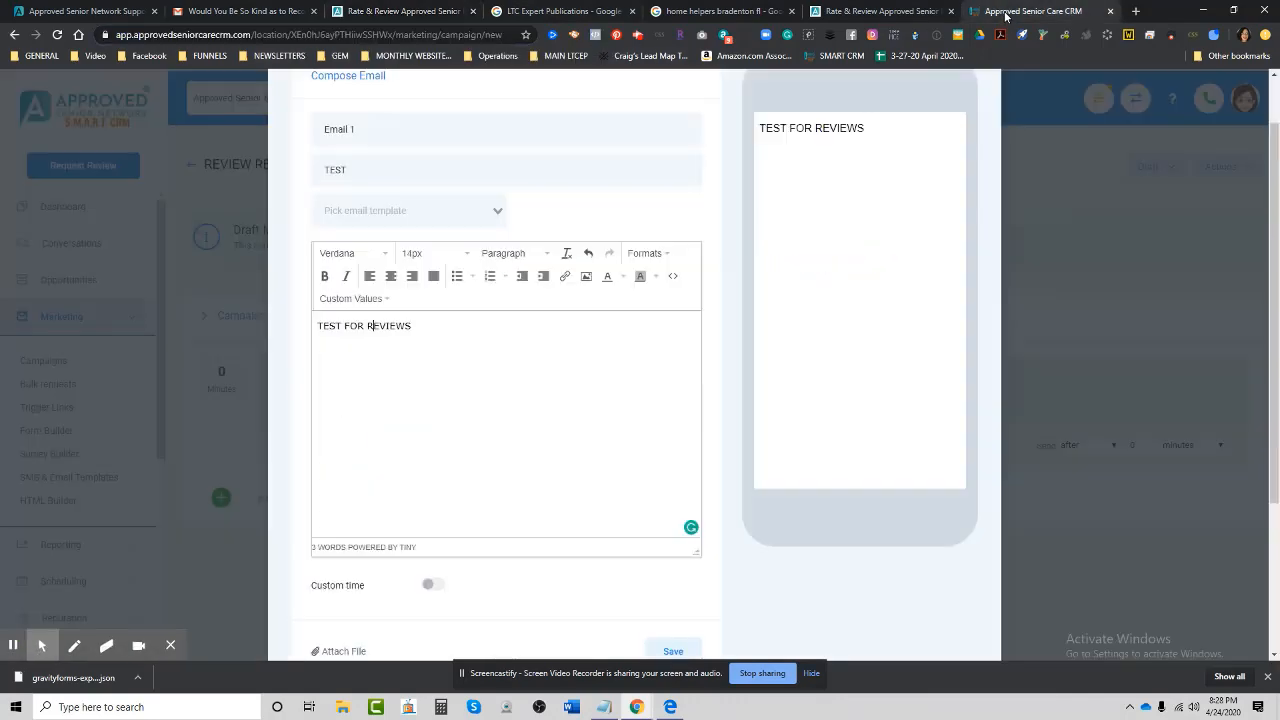
Paste the review page link into the email with the lead-in 'Here's the link to our review page', and save.
left_click(448, 348)
key("ctrl+v")
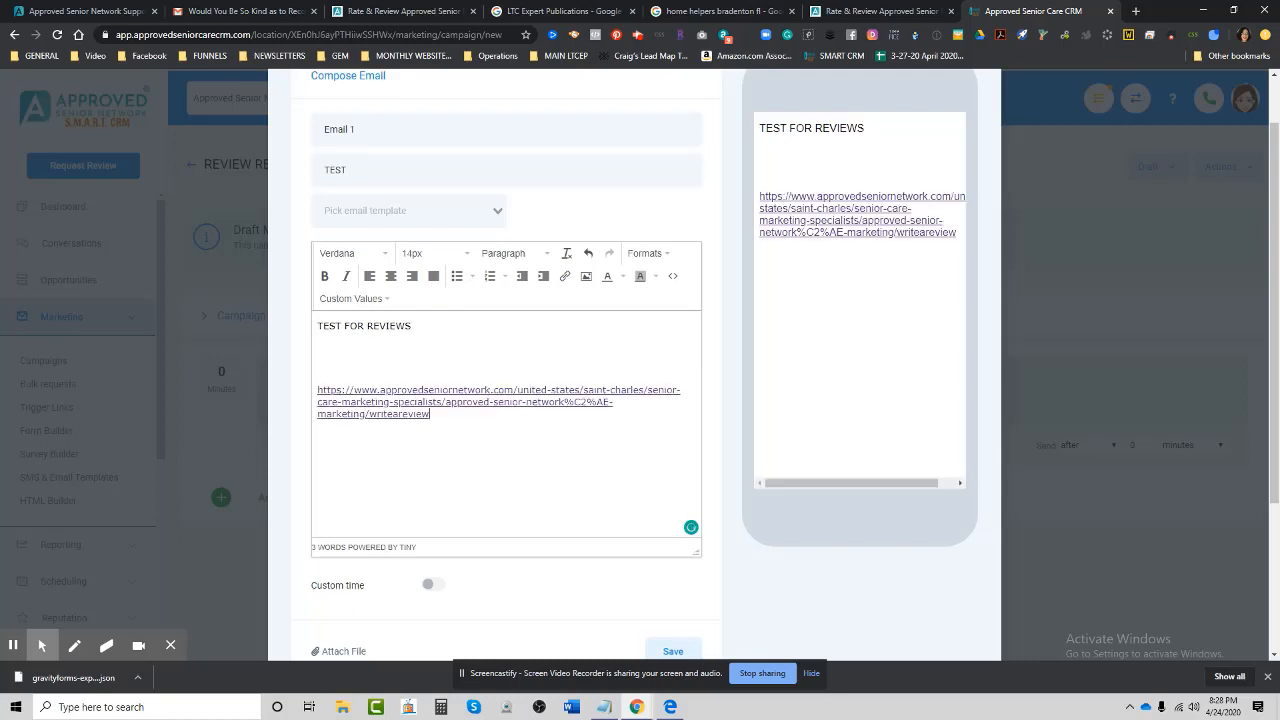
left_click(322, 375)
type("Here's the link to our ")
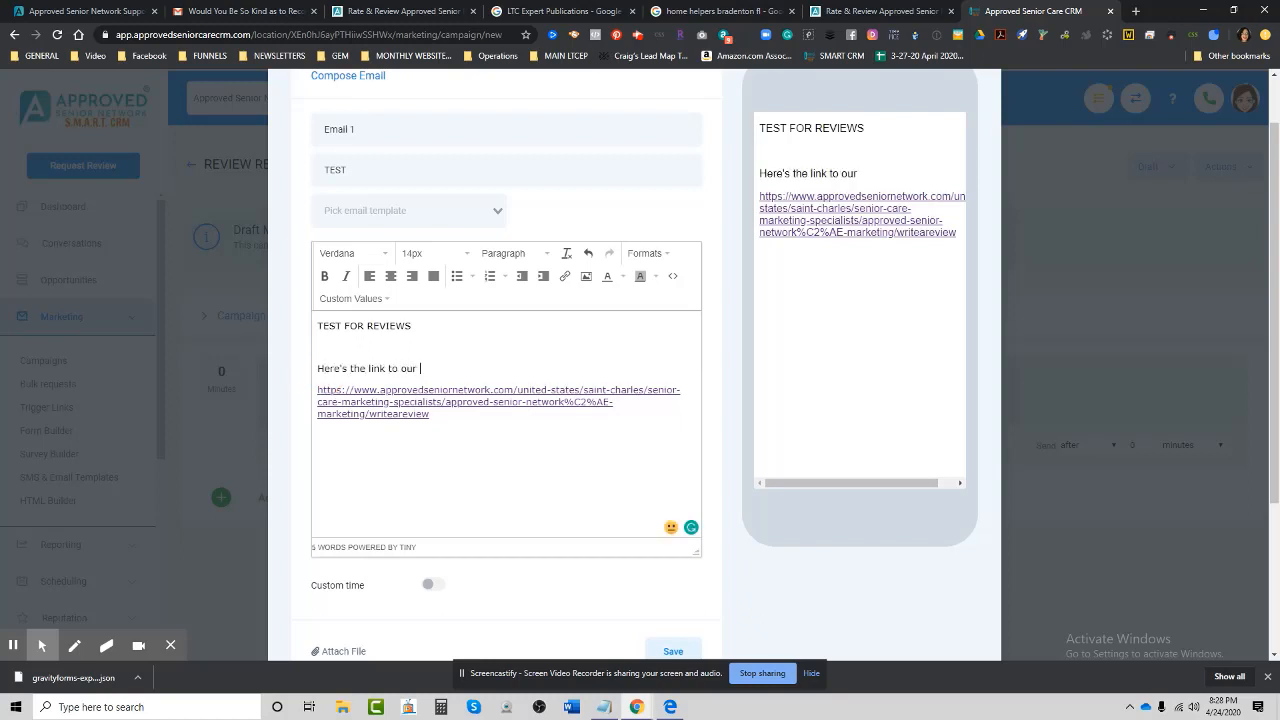
type("review page:")
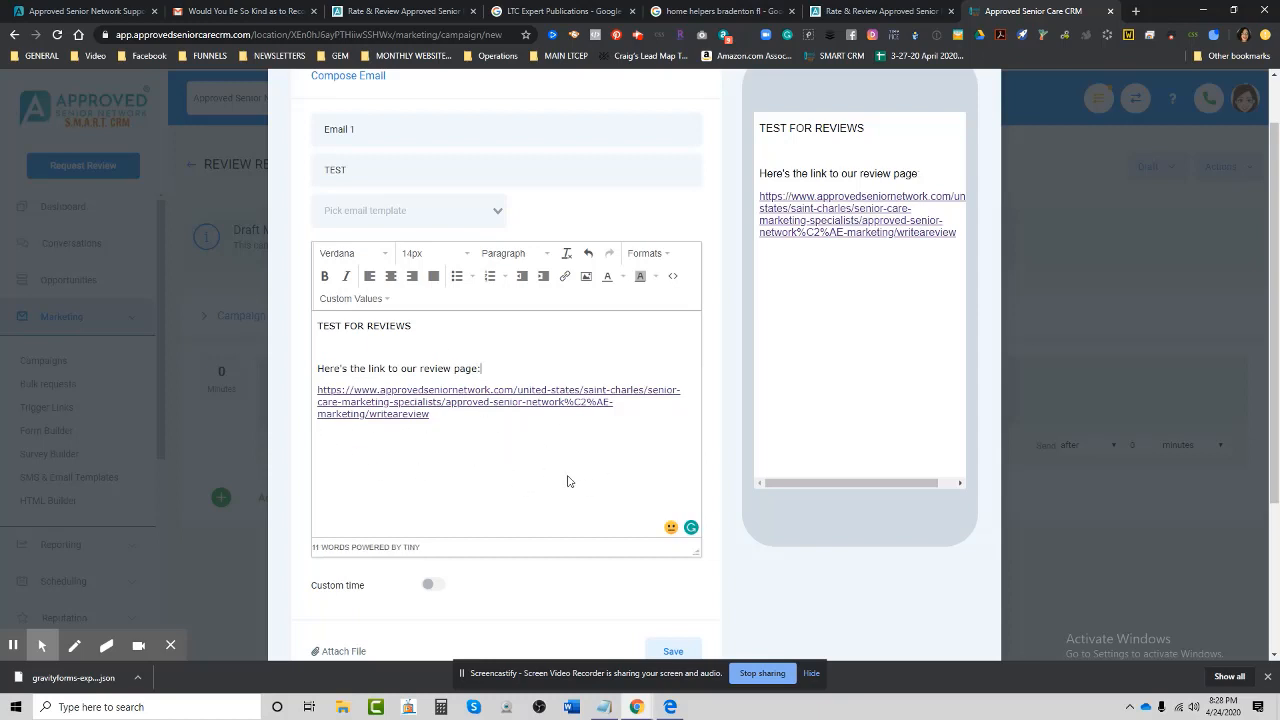
scroll(569, 480, "down", 1)
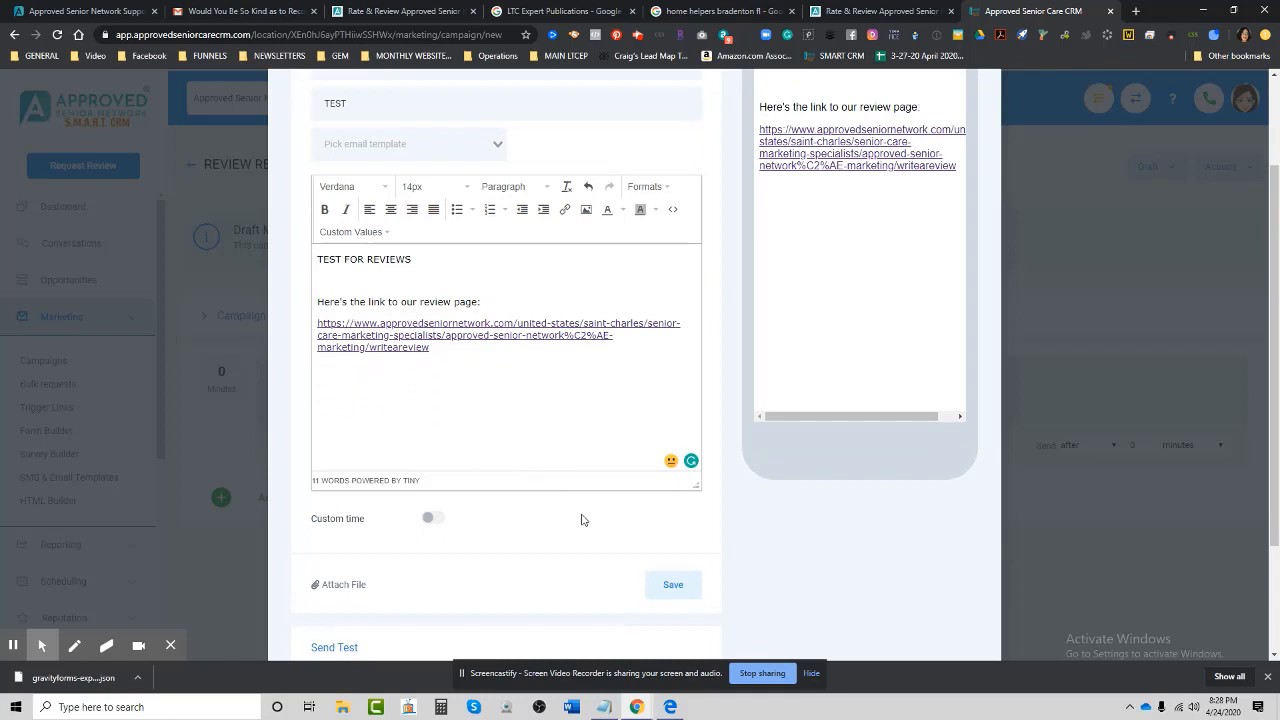
left_click(688, 590)
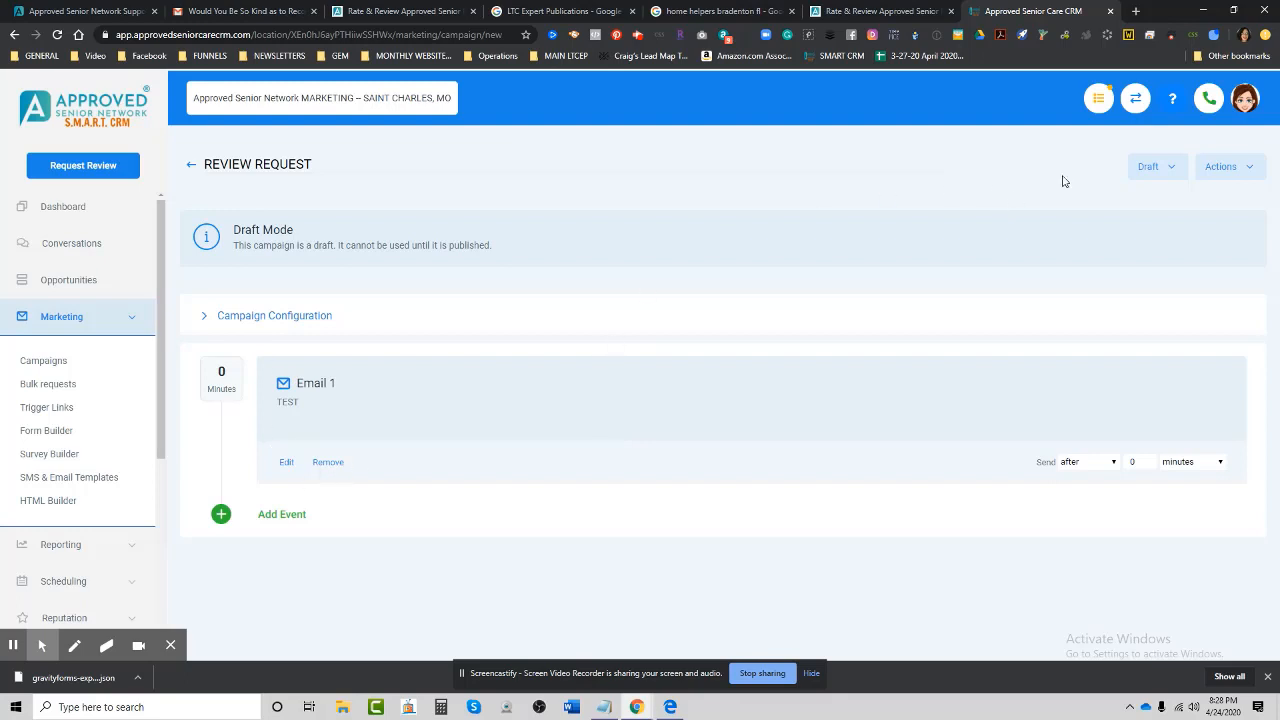
Publish the REVIEW REQUEST campaign and go to the Bulk Requests list.
left_click(1160, 167)
left_click(1158, 200)
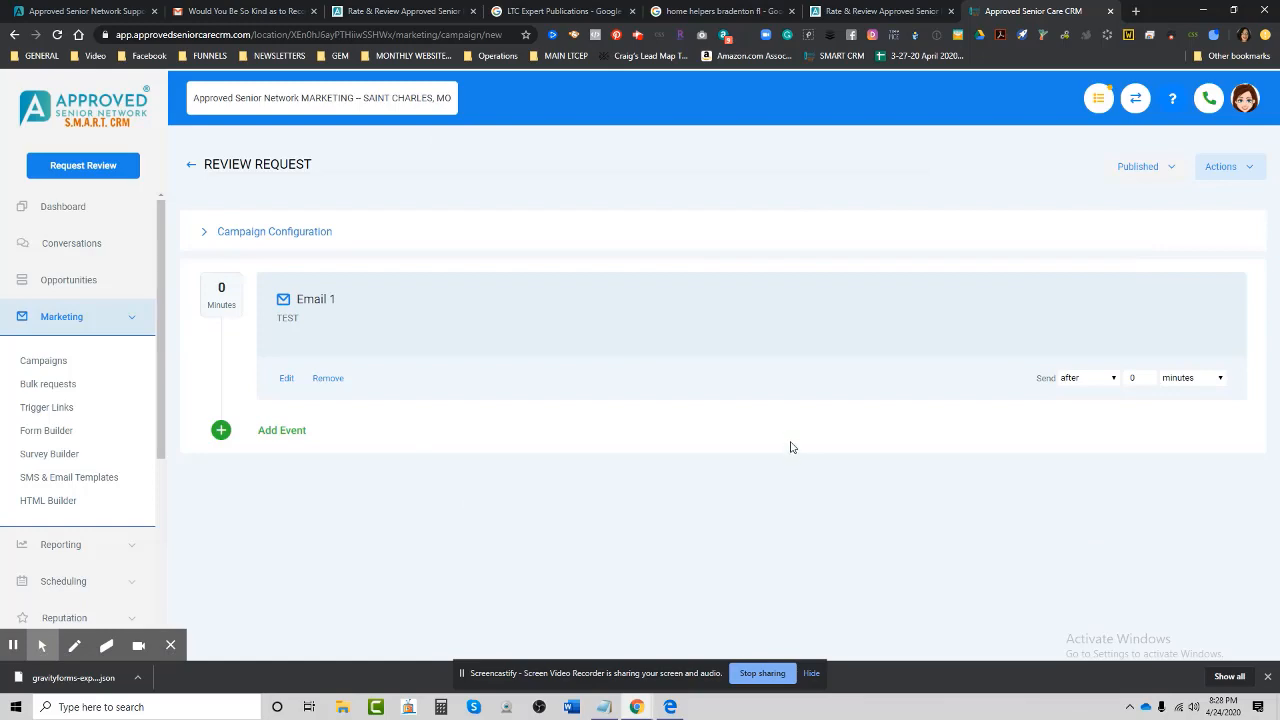
left_click(48, 384)
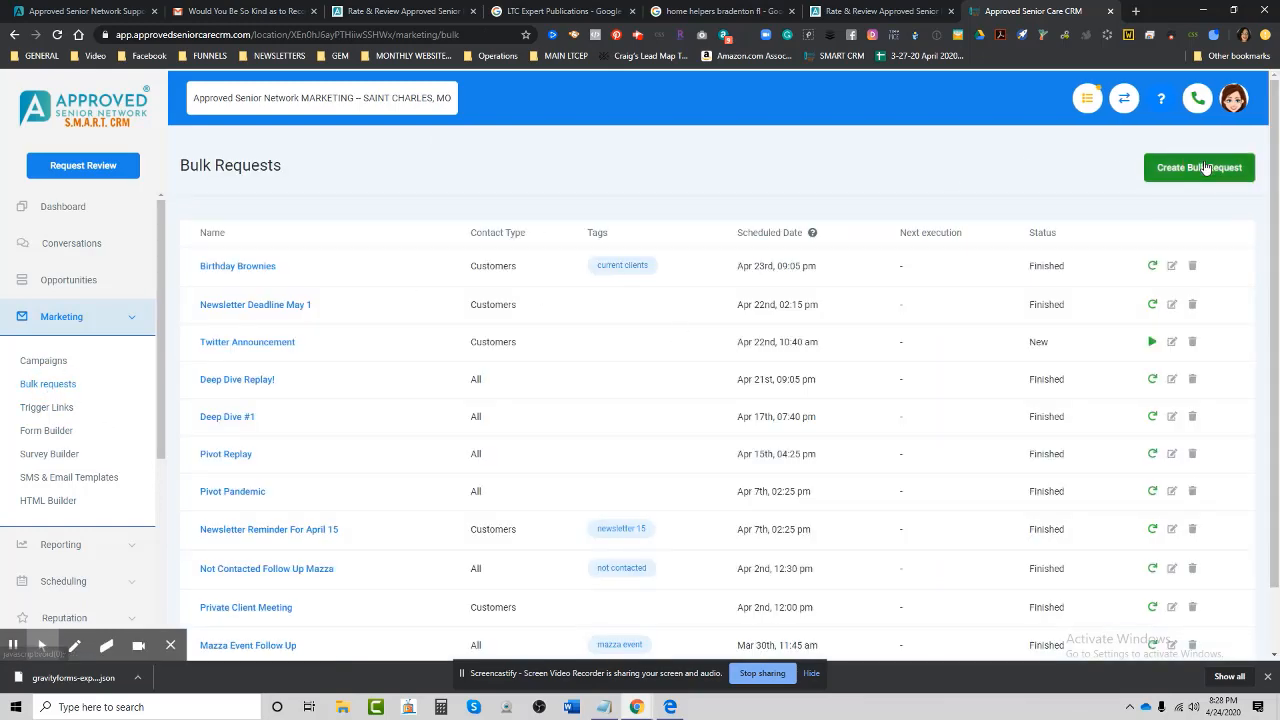
Start a new 'Reviews' bulk request that runs the Google Vis Consult Vav campaign.
left_click(1204, 164)
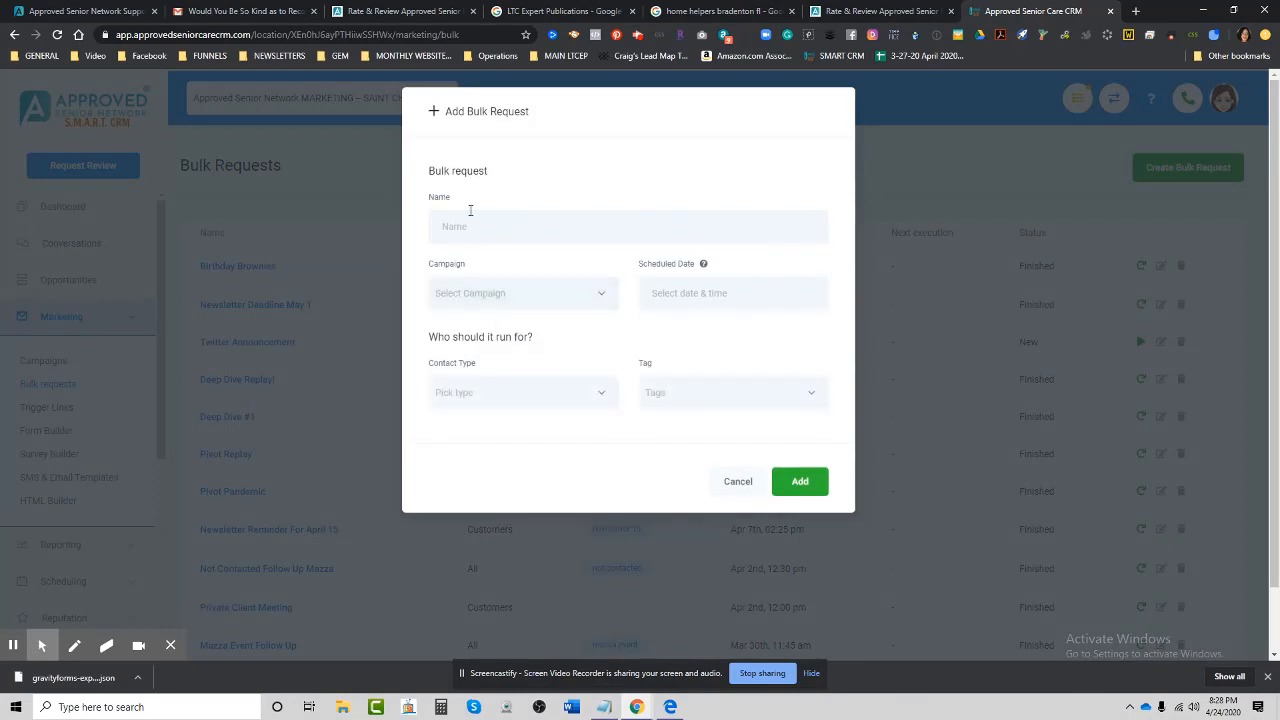
left_click(480, 224)
type("REV")
left_click(470, 290)
scroll(616, 403, "down", 4)
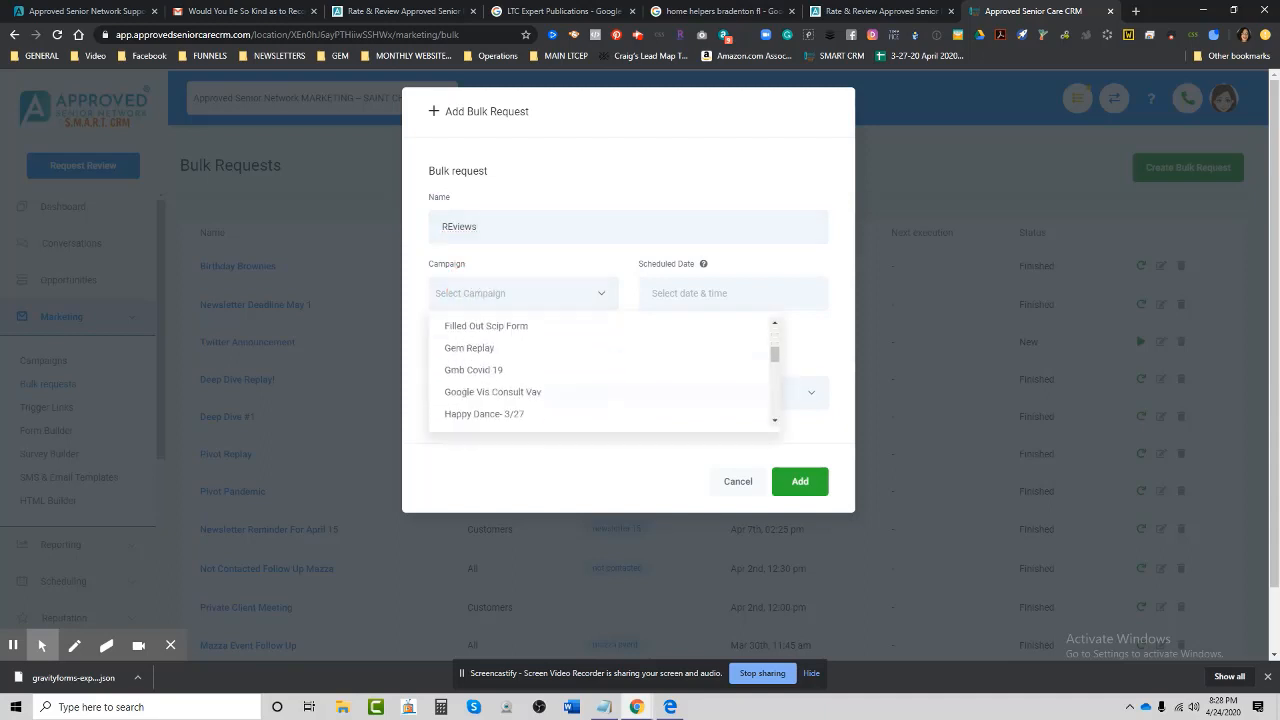
scroll(600, 372, "down", 10)
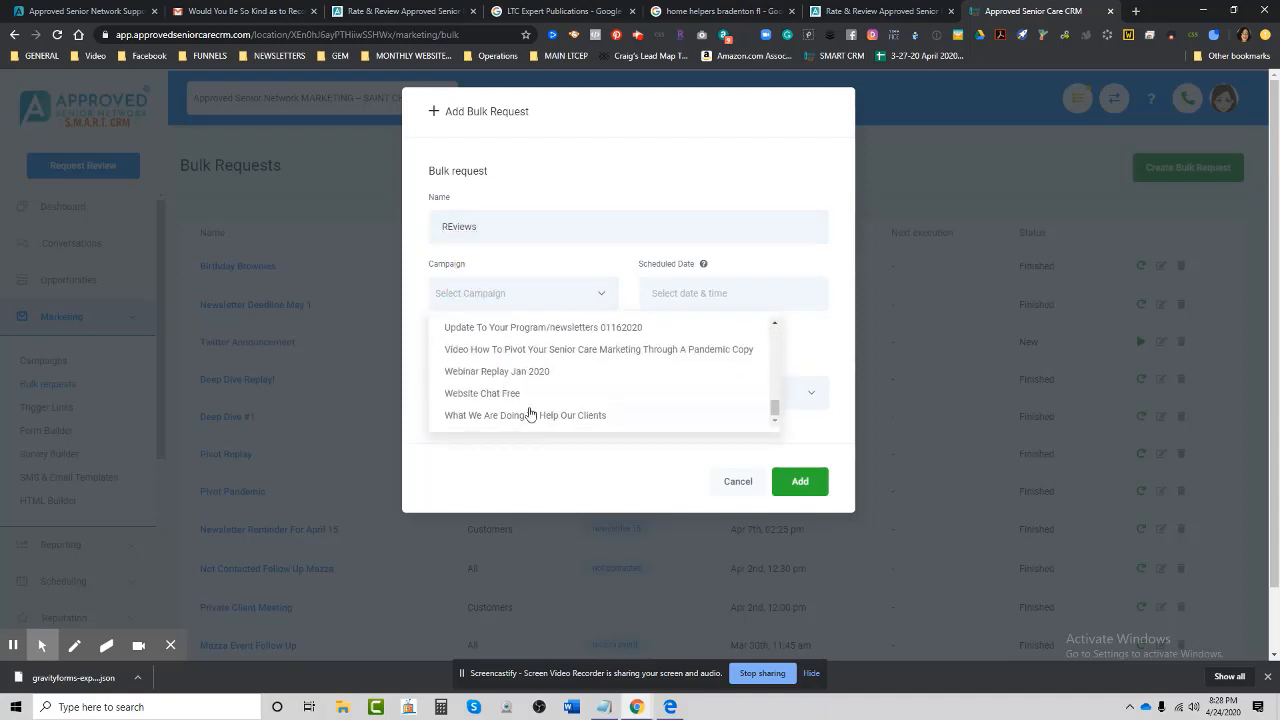
scroll(530, 414, "up", 8)
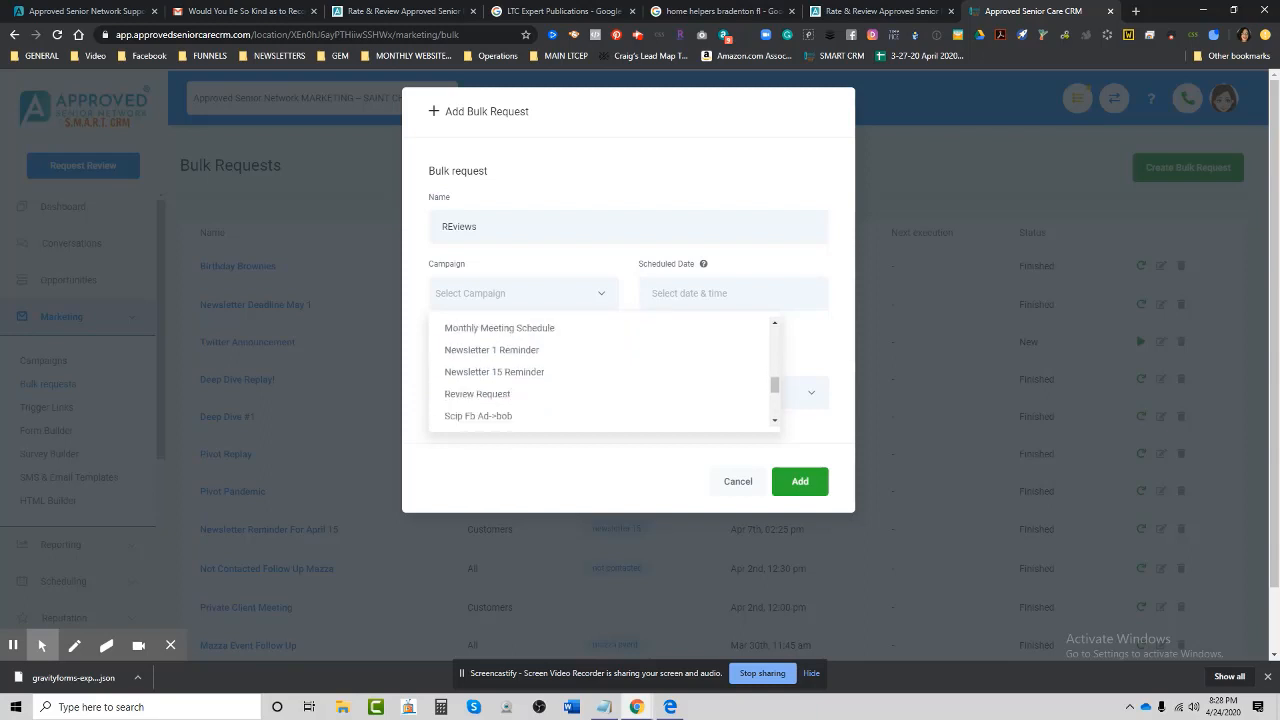
scroll(600, 372, "down", 1)
scroll(600, 372, "up", 10)
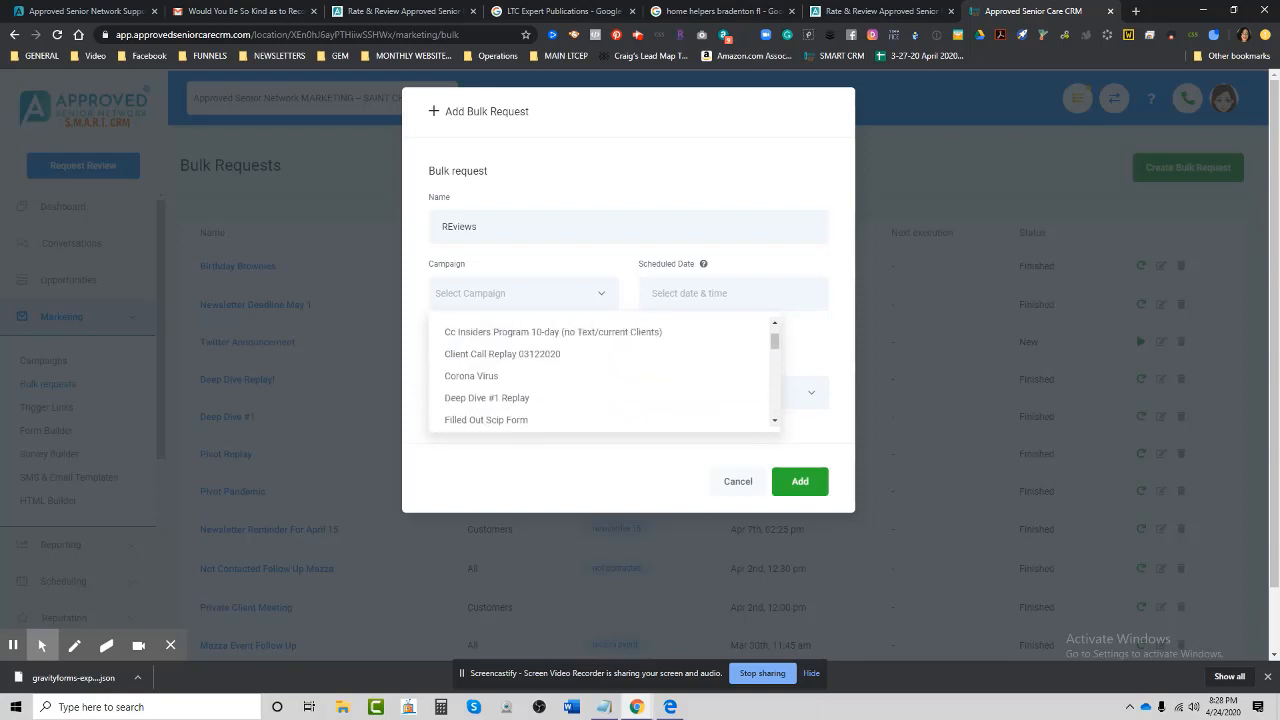
scroll(557, 400, "up", 2)
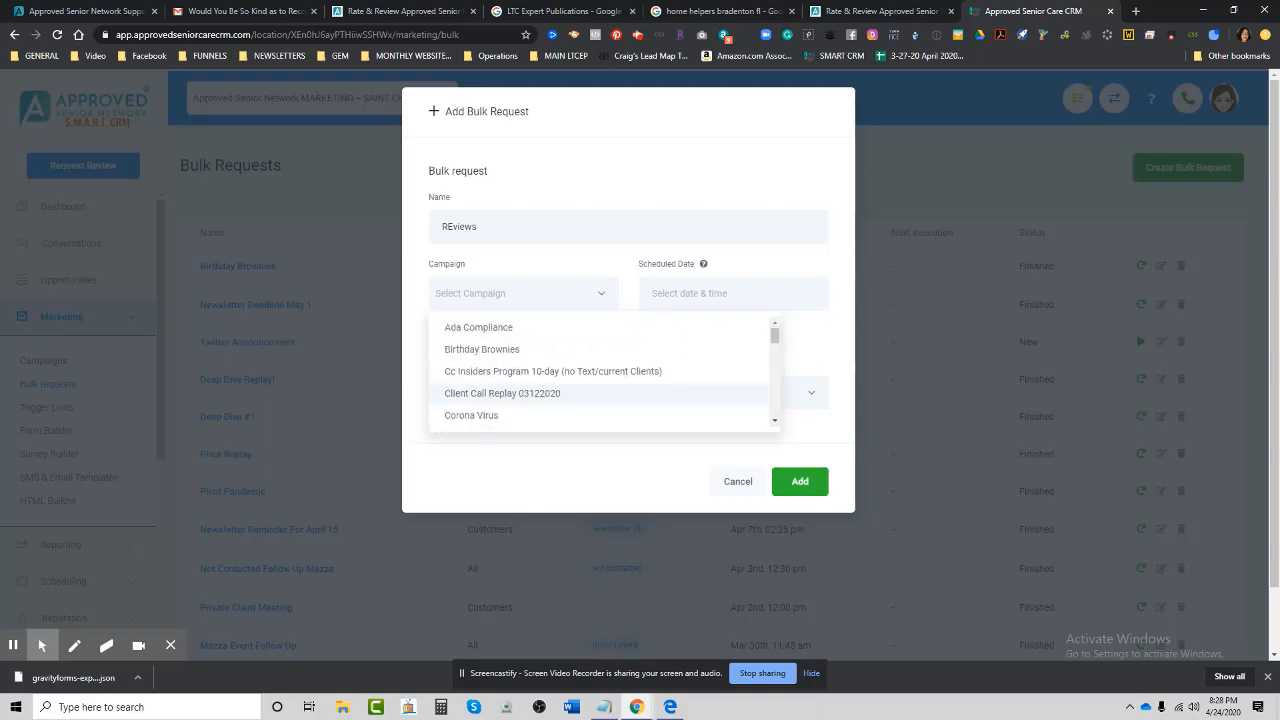
scroll(567, 399, "down", 3)
scroll(567, 399, "down", 3)
scroll(567, 399, "up", 3)
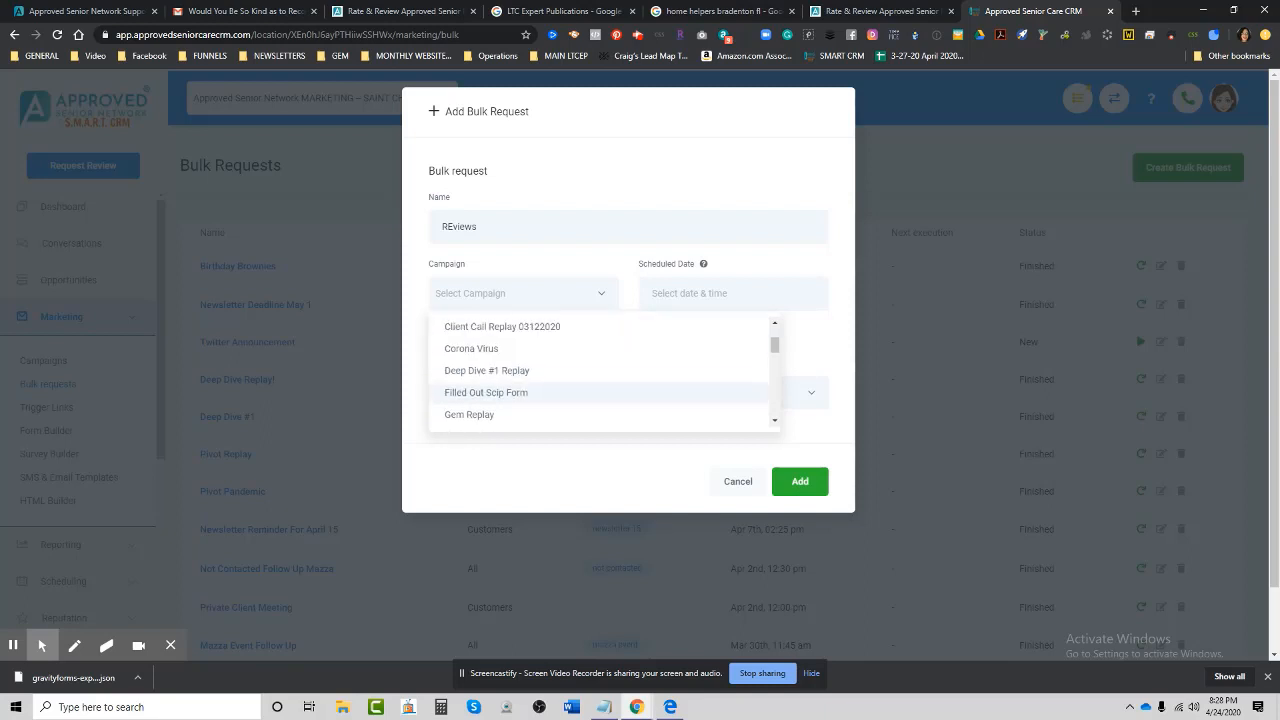
scroll(500, 392, "down", 3)
left_click(500, 392)
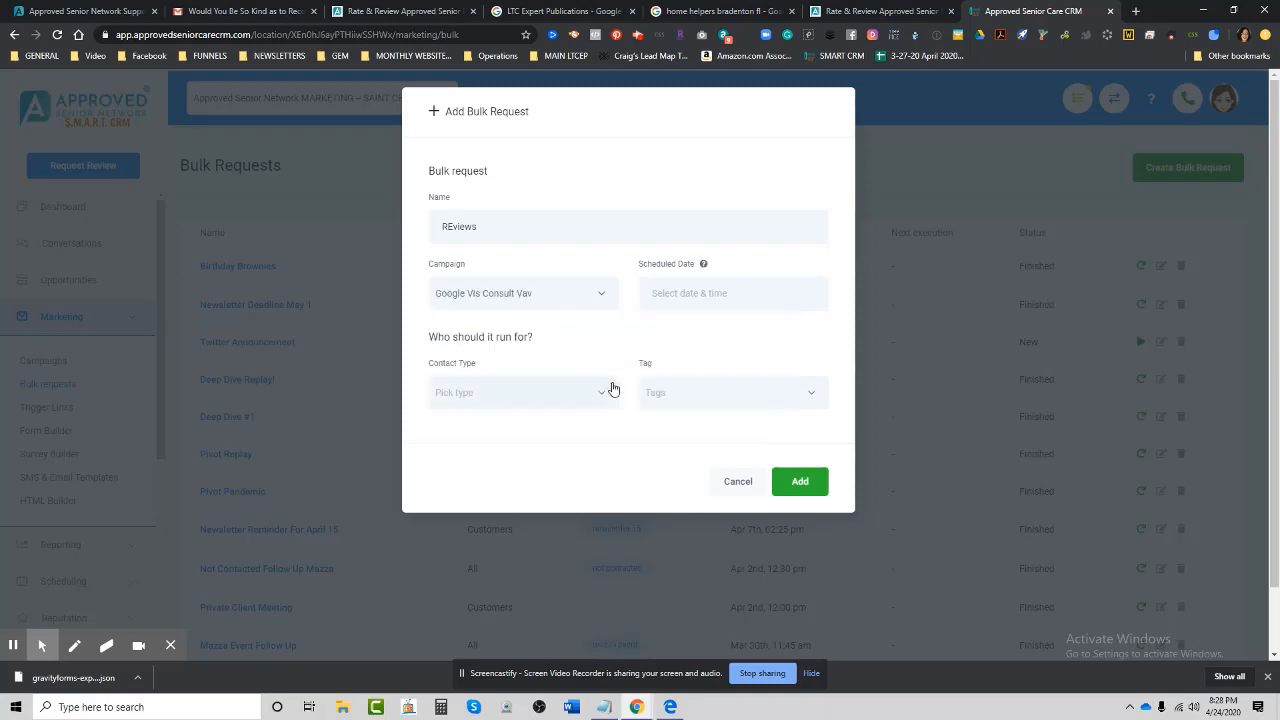
Schedule it for Apr 24 at 8:30 PM for all contact types tagged wiregrass, and add it.
left_click(694, 295)
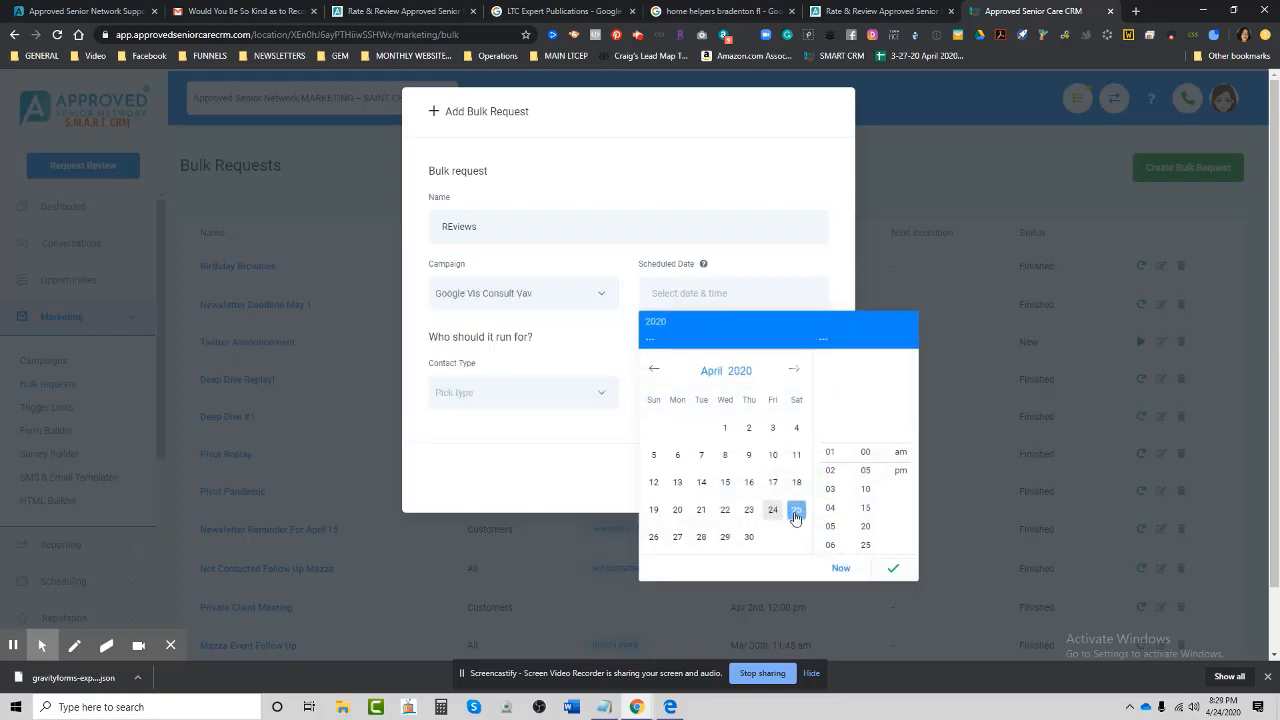
left_click(773, 510)
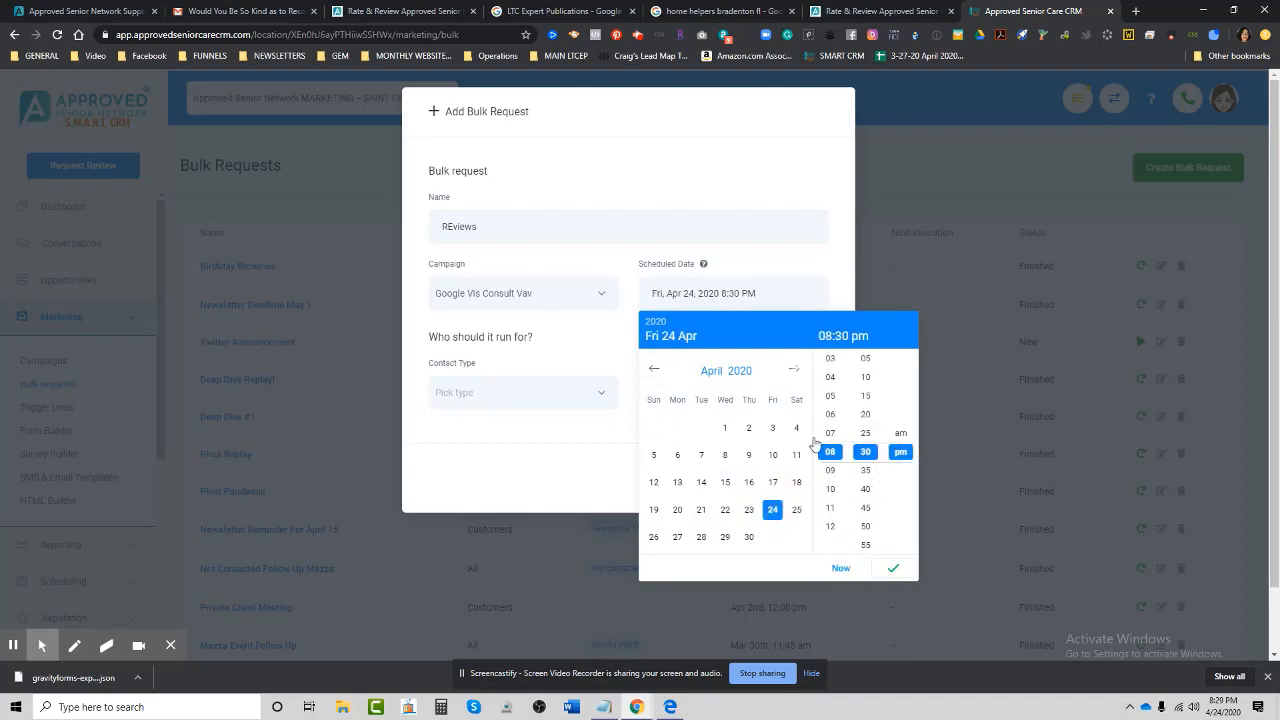
left_click(525, 393)
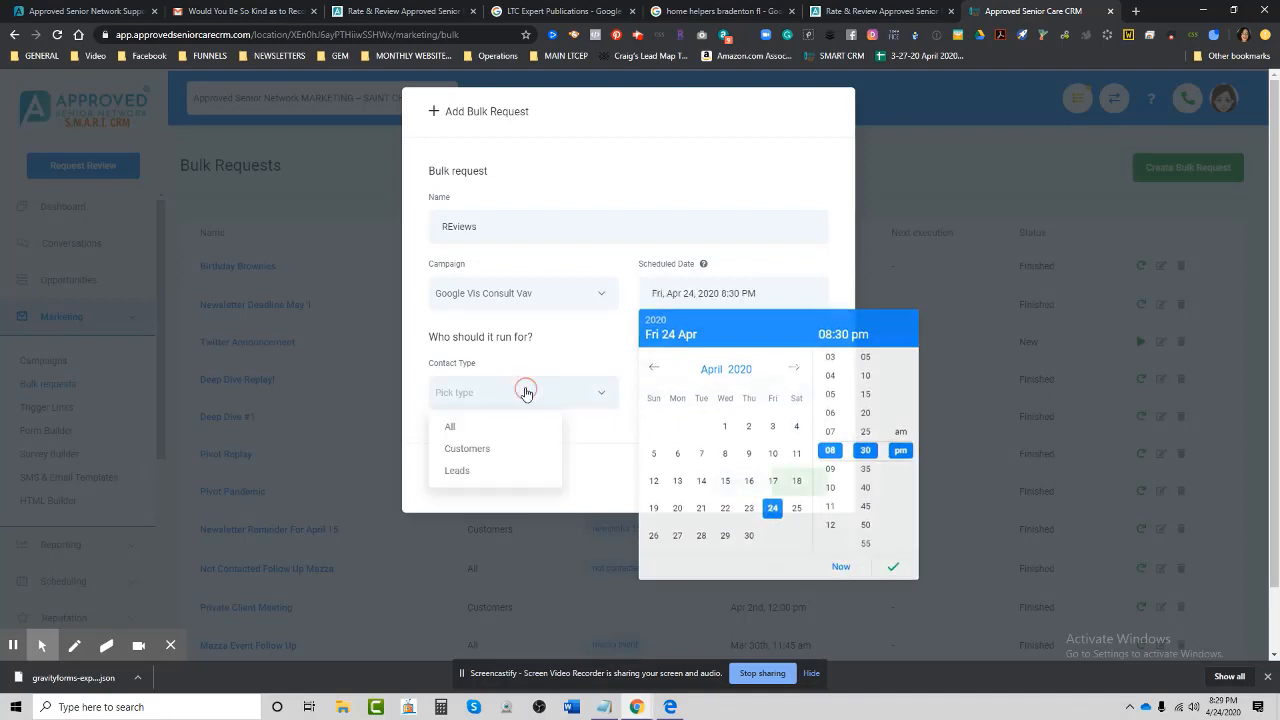
left_click(450, 432)
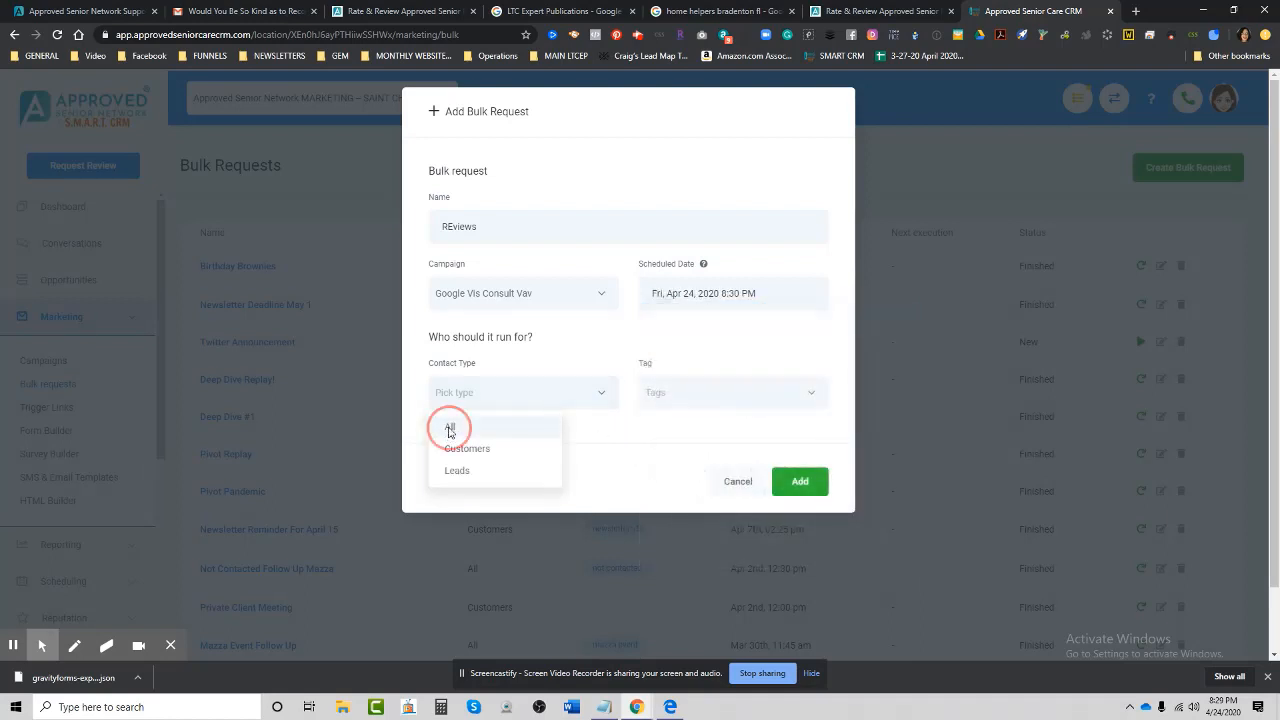
left_click(681, 405)
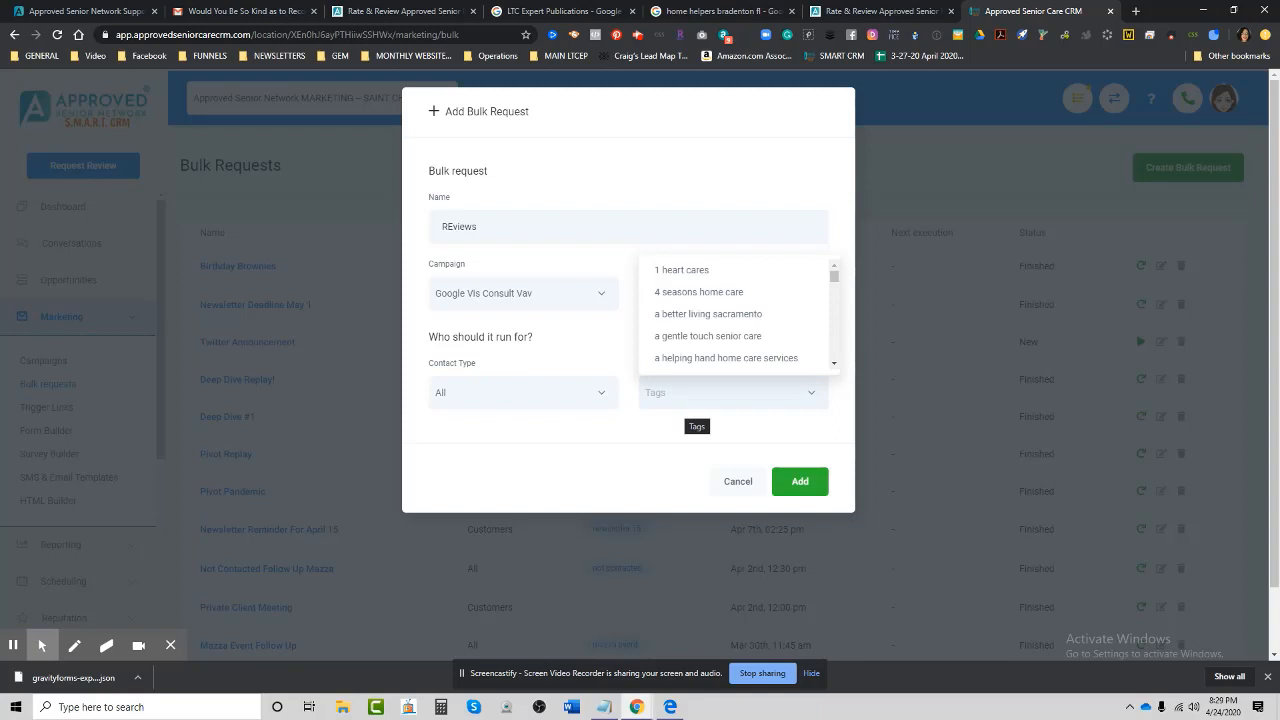
left_click_drag(836, 276, 833, 354)
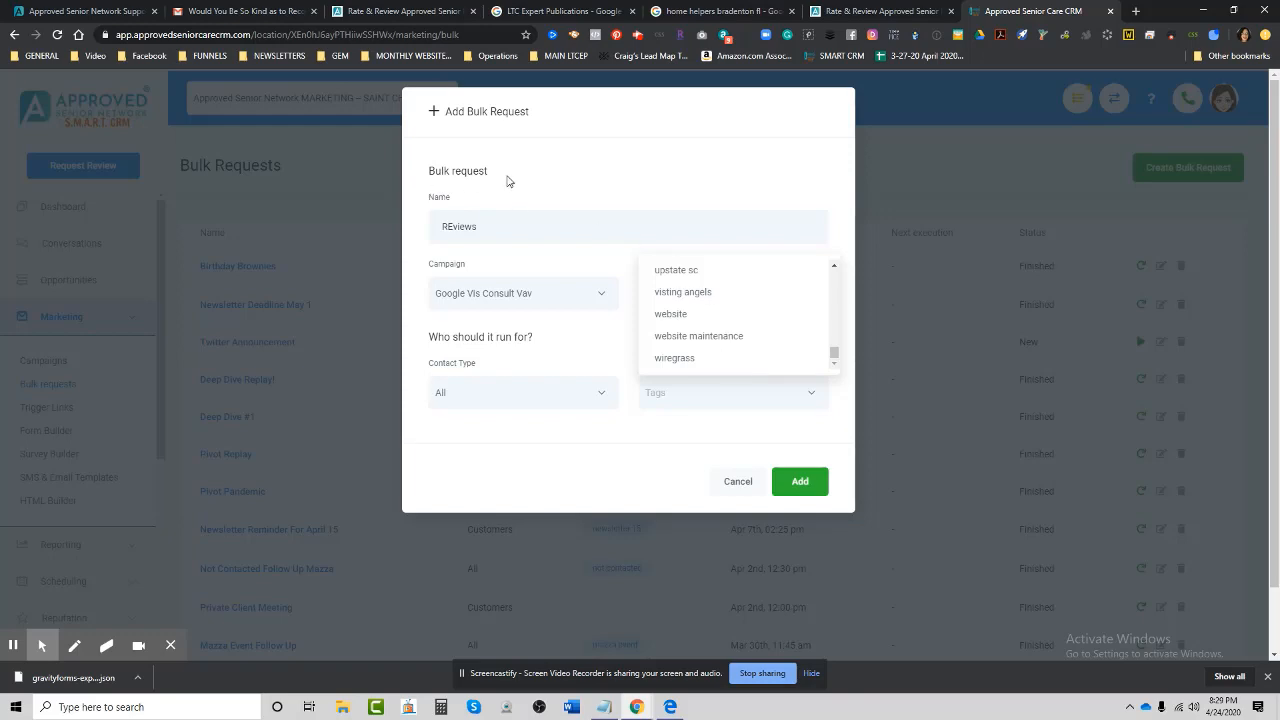
left_click(666, 360)
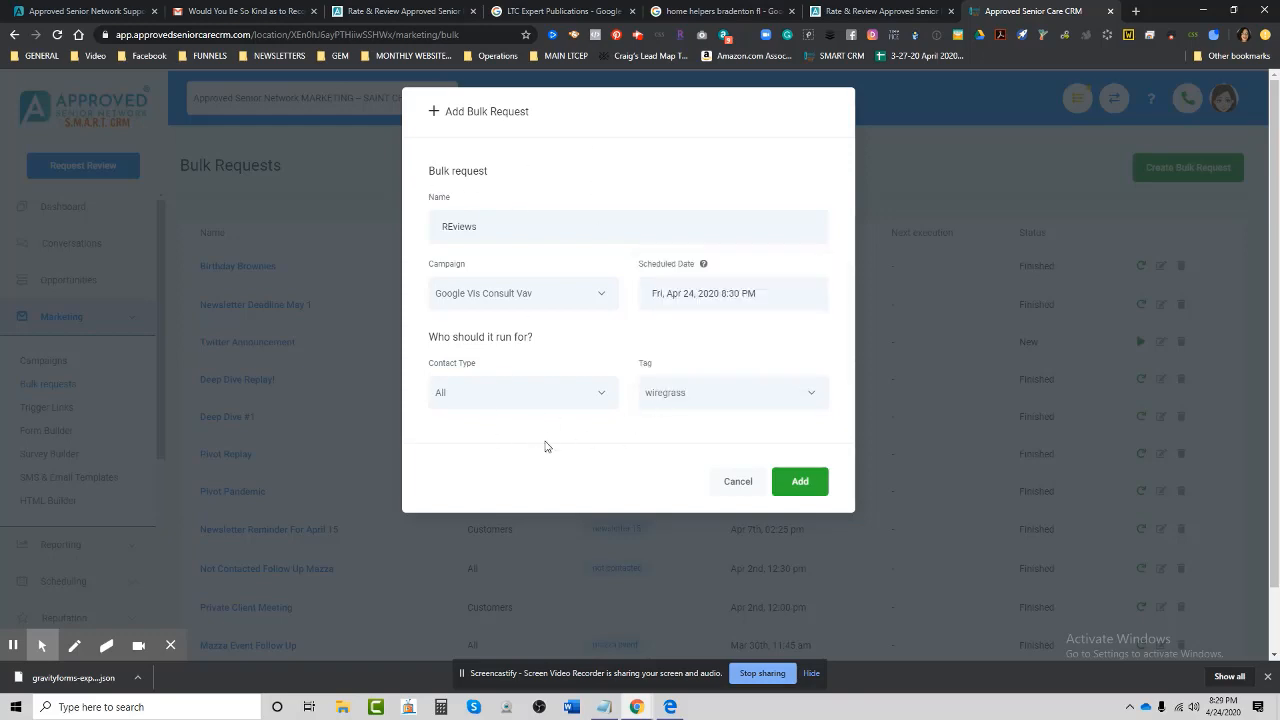
left_click(802, 482)
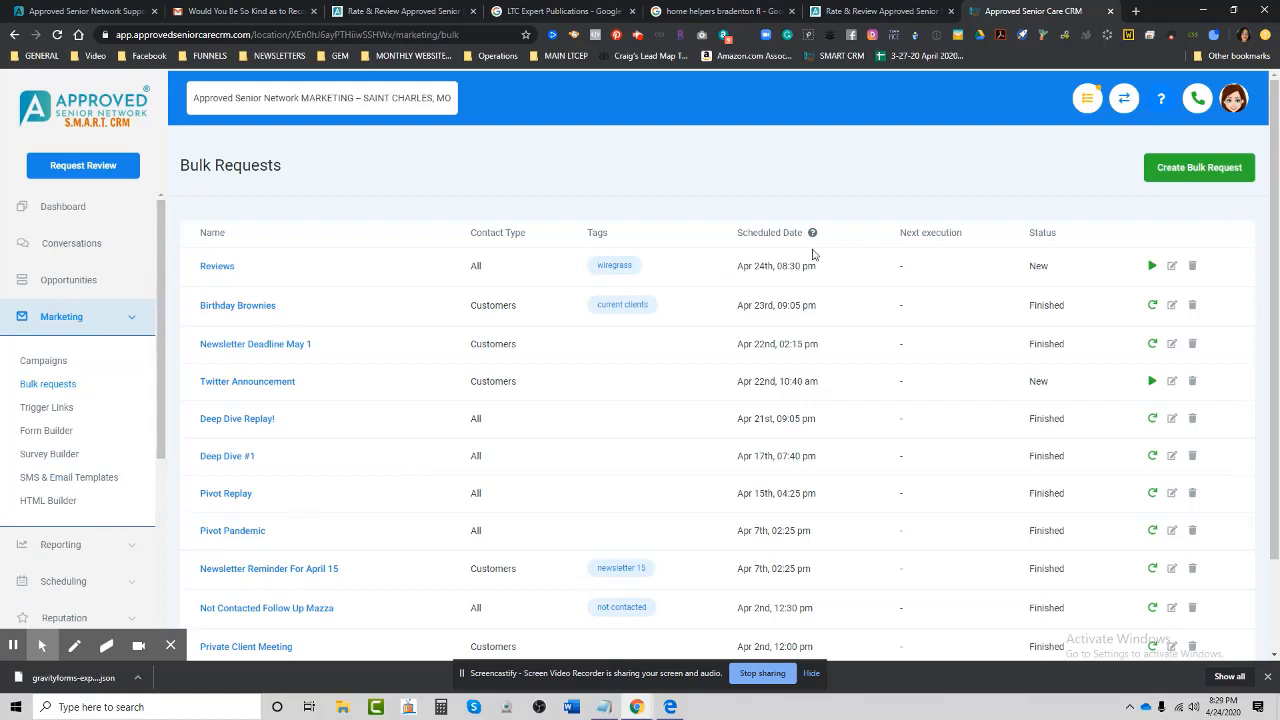
Expand Reputation and confirm deleting the Reviews bulk request, which stays listed as Paused.
left_click_drag(160, 445, 165, 550)
left_click(62, 441)
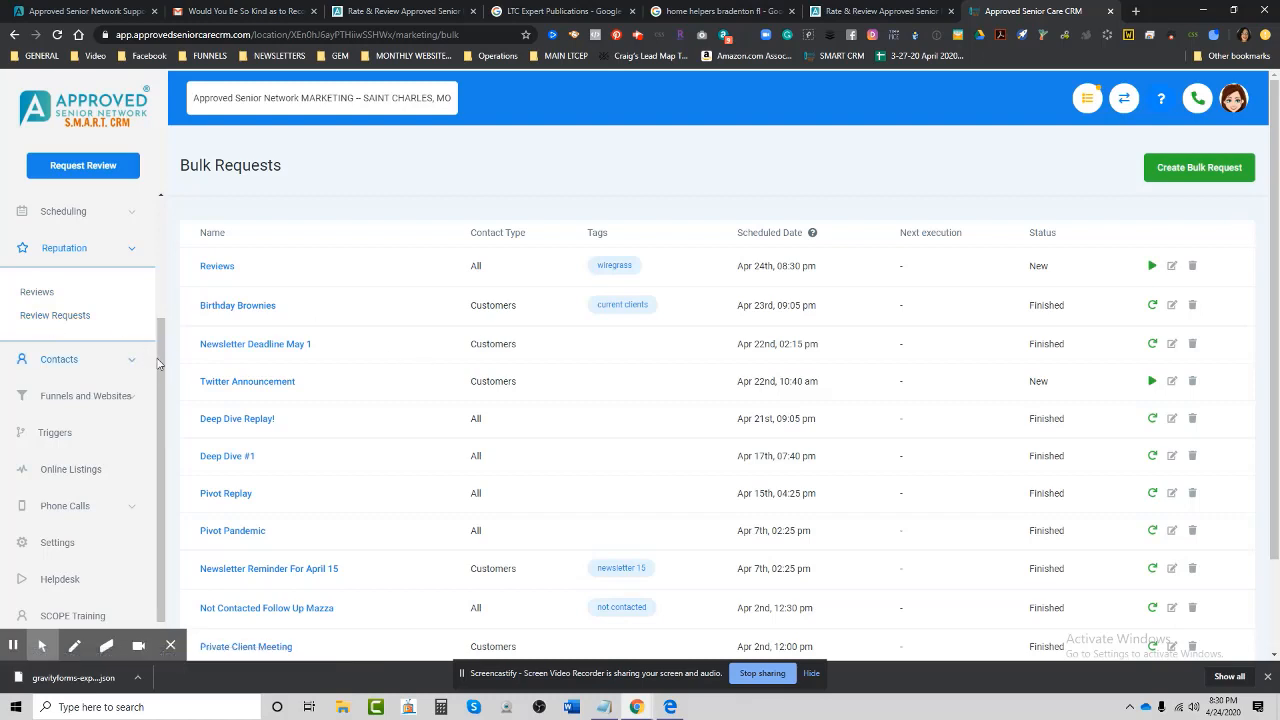
left_click_drag(157, 365, 241, 229)
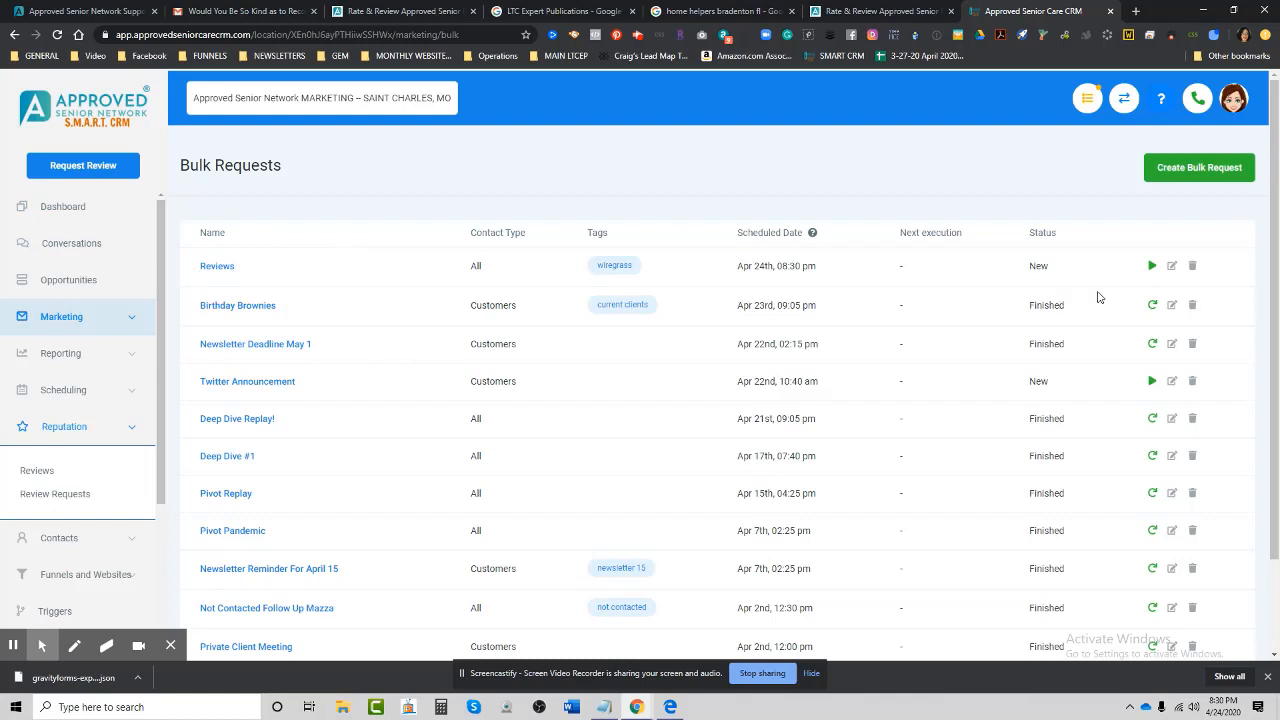
left_click(1193, 266)
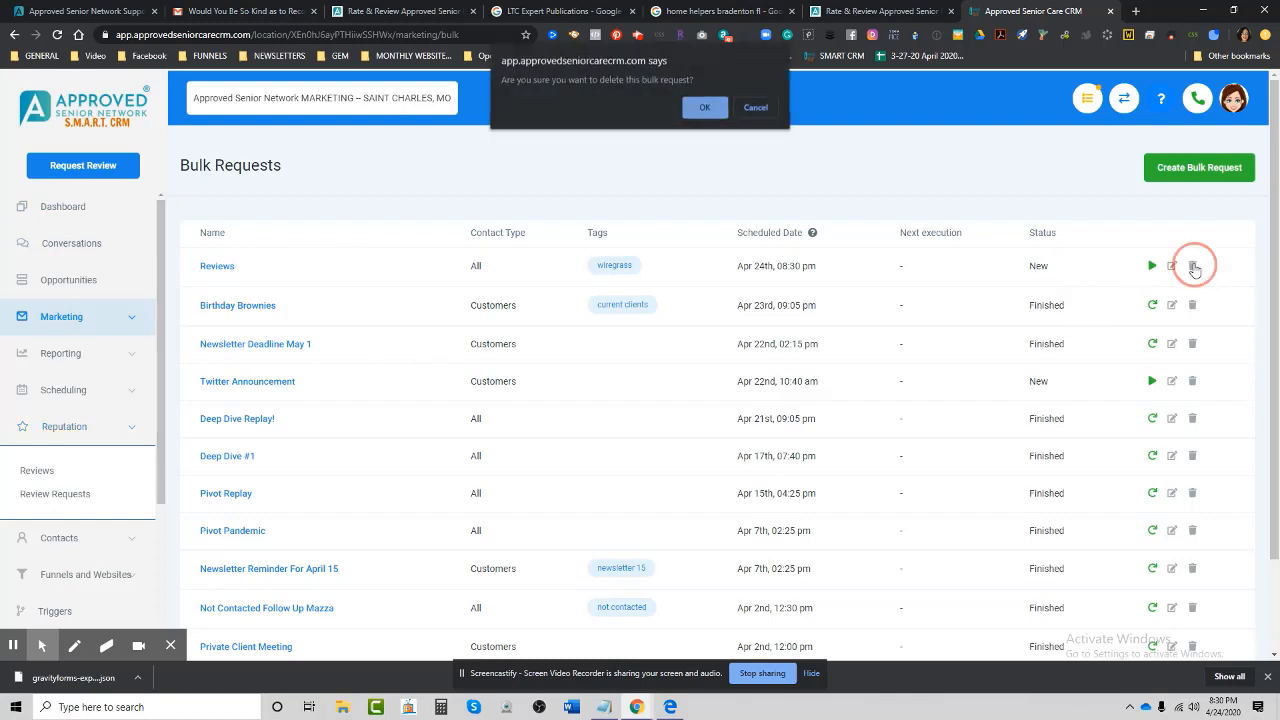
left_click(704, 109)
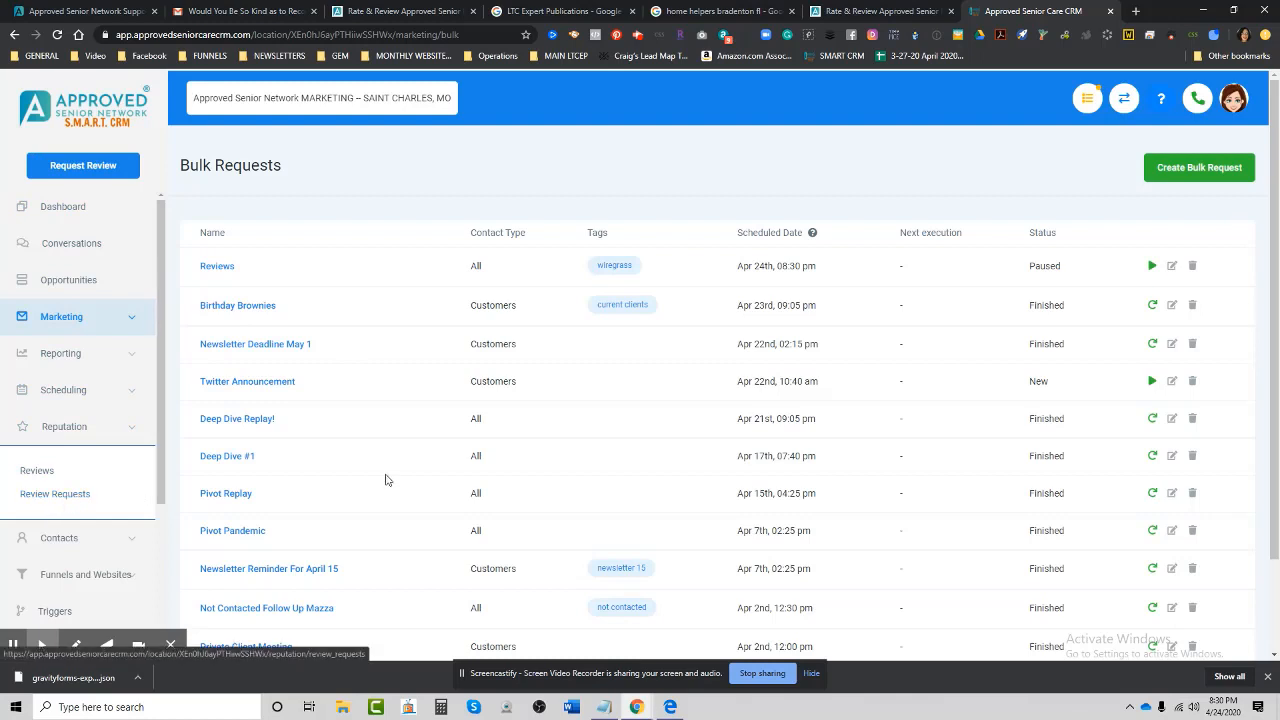
View All Reviews, then the Dashboard, and finish on the Company settings page.
left_click(36, 472)
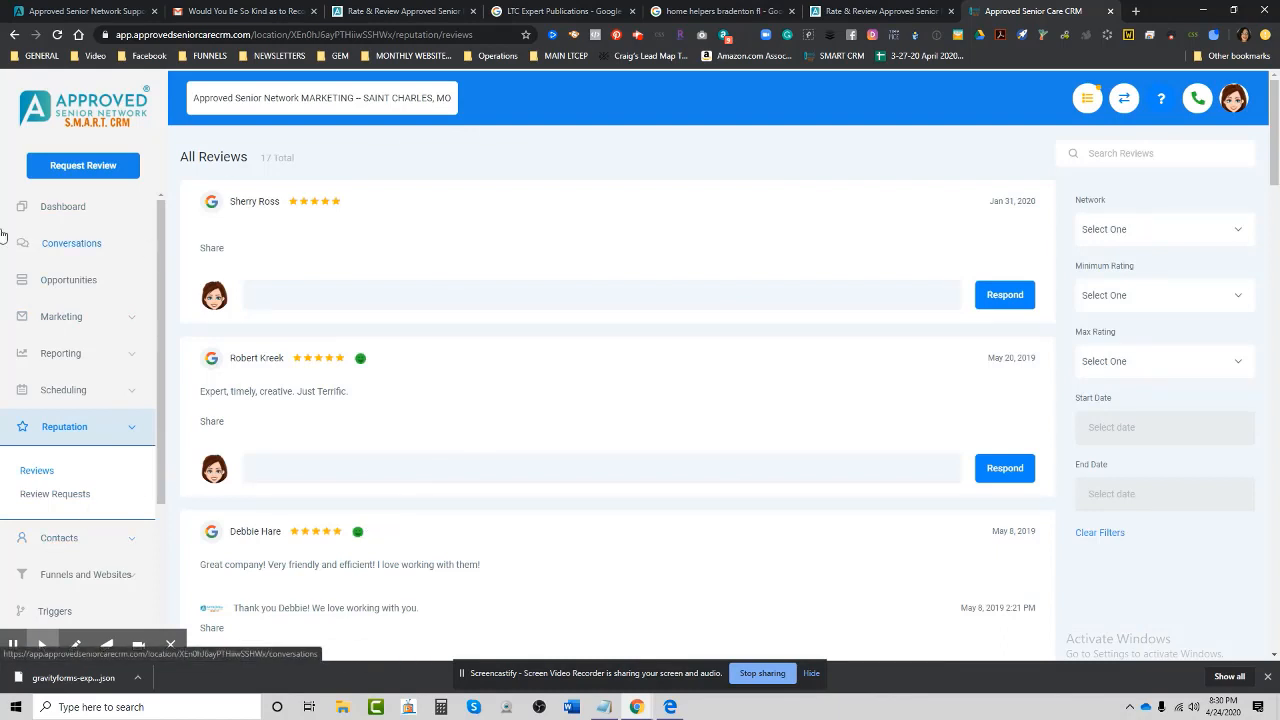
left_click(62, 209)
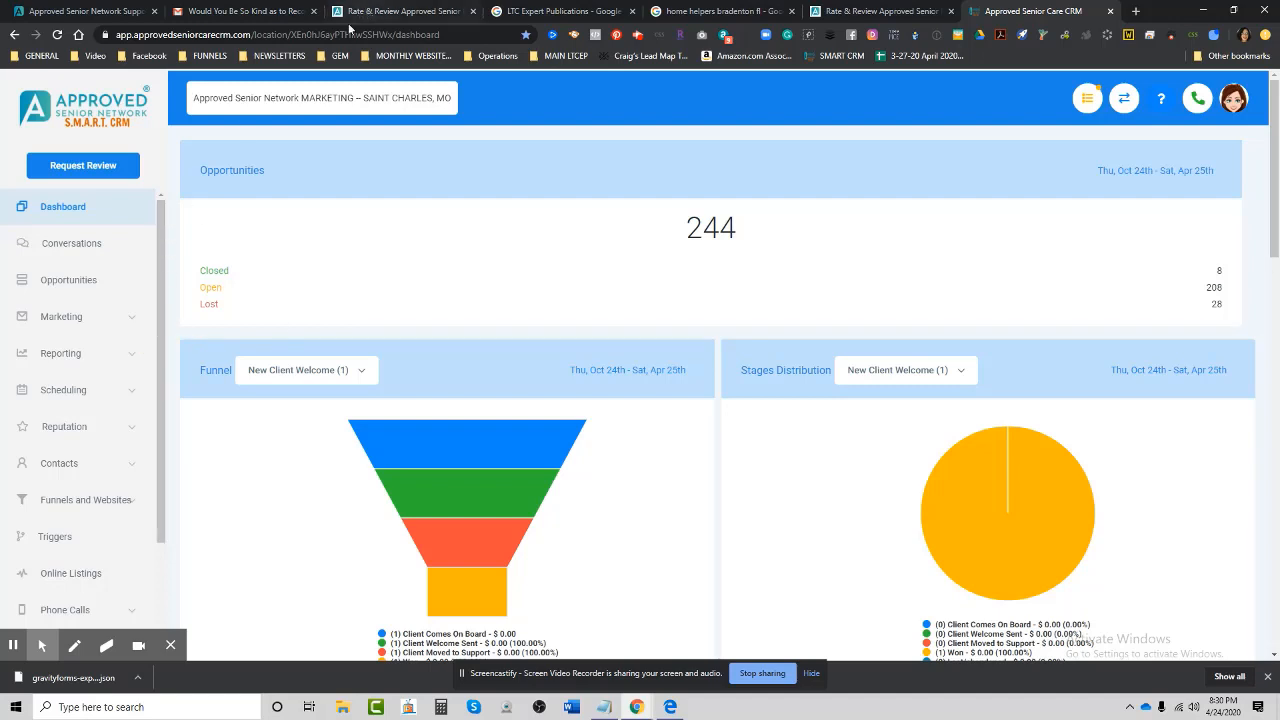
left_click_drag(163, 277, 151, 480)
left_click(57, 520)
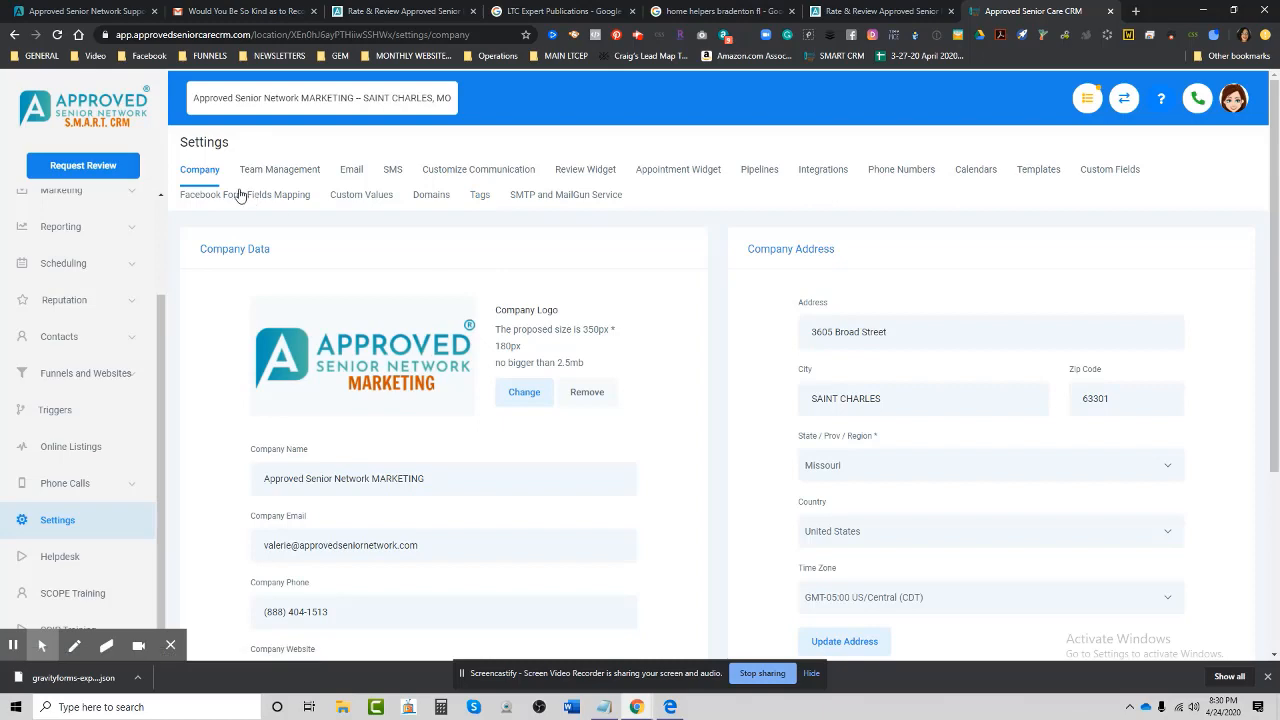
Open the Email settings tab and scroll to the Leave a Review Link section and back.
left_click(361, 176)
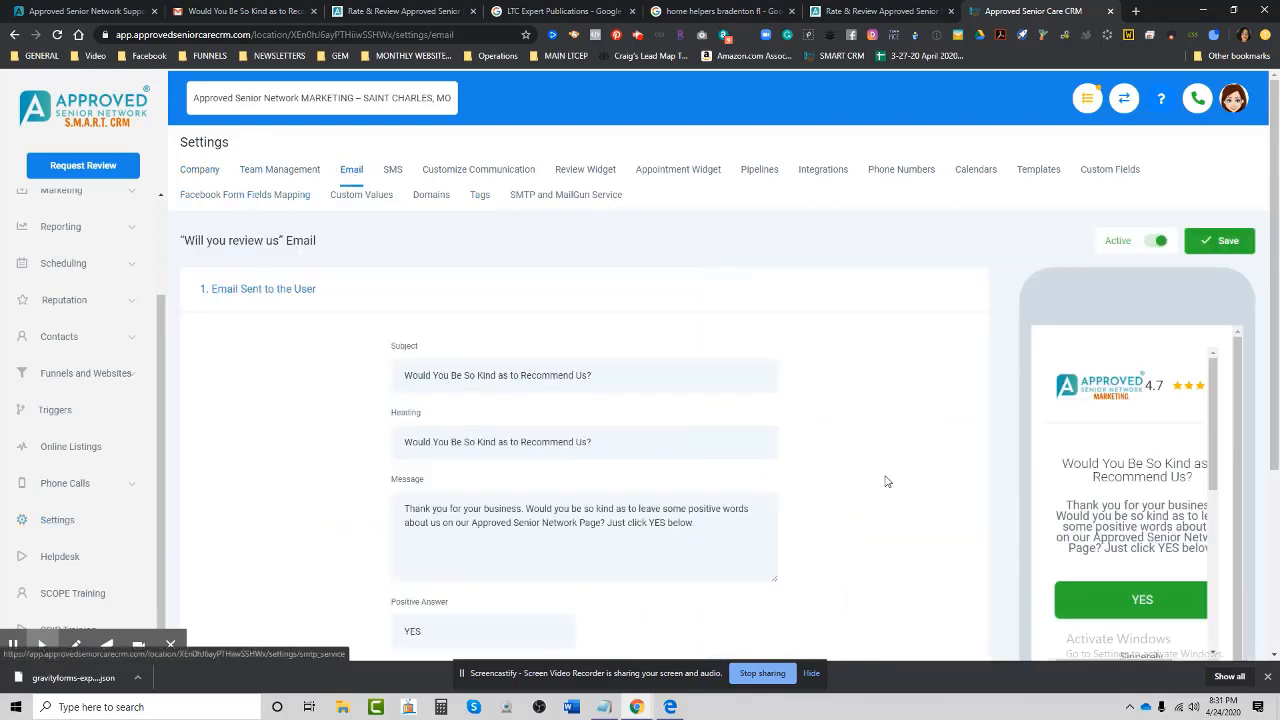
scroll(843, 508, "down", 5)
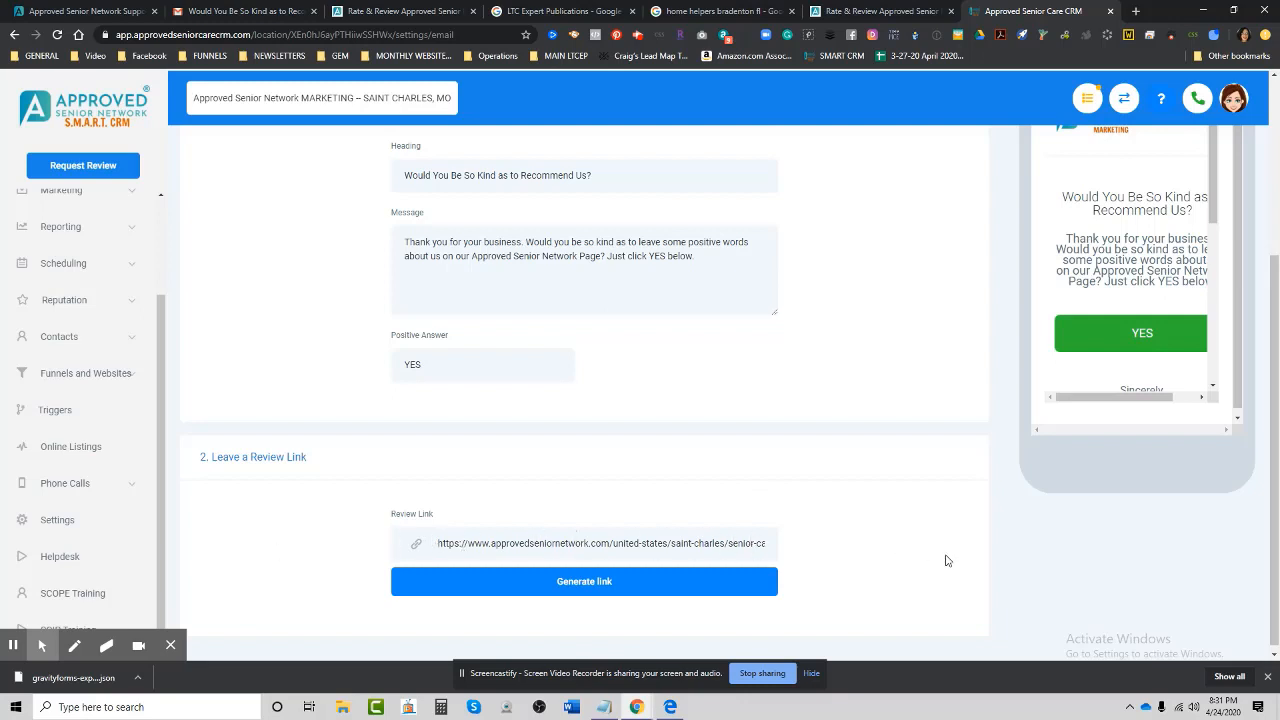
scroll(937, 577, "up", 3)
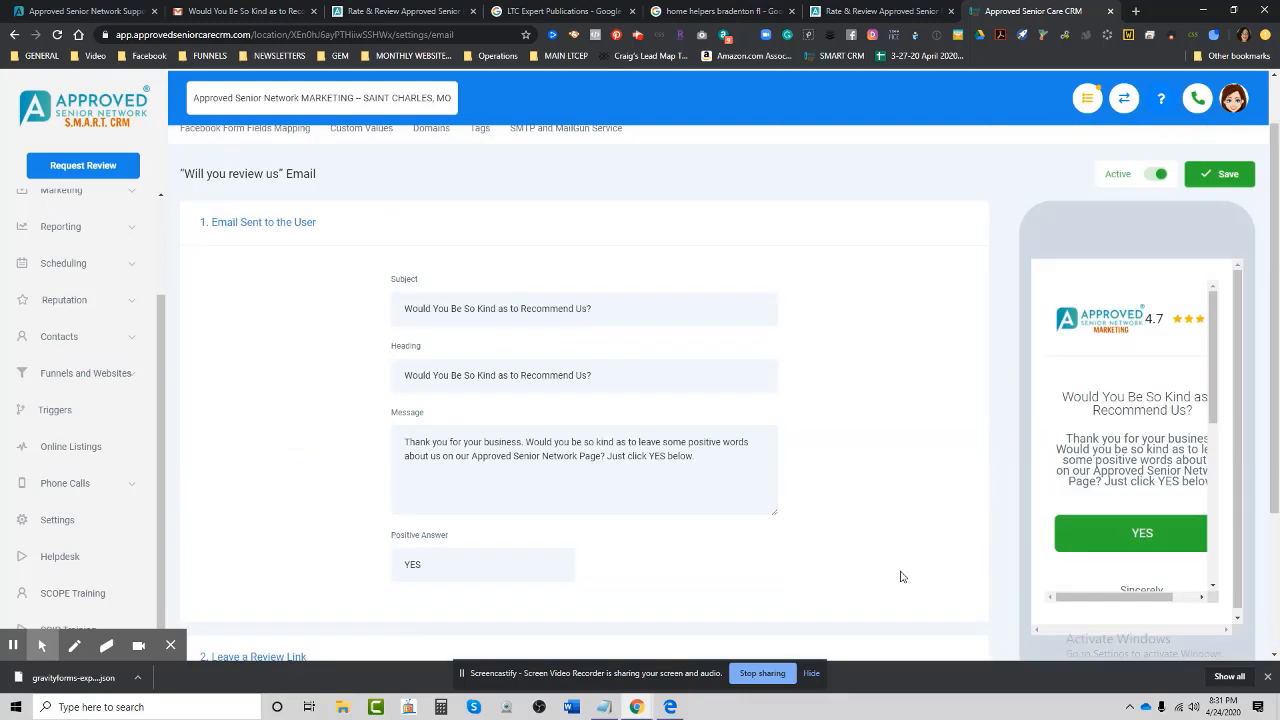